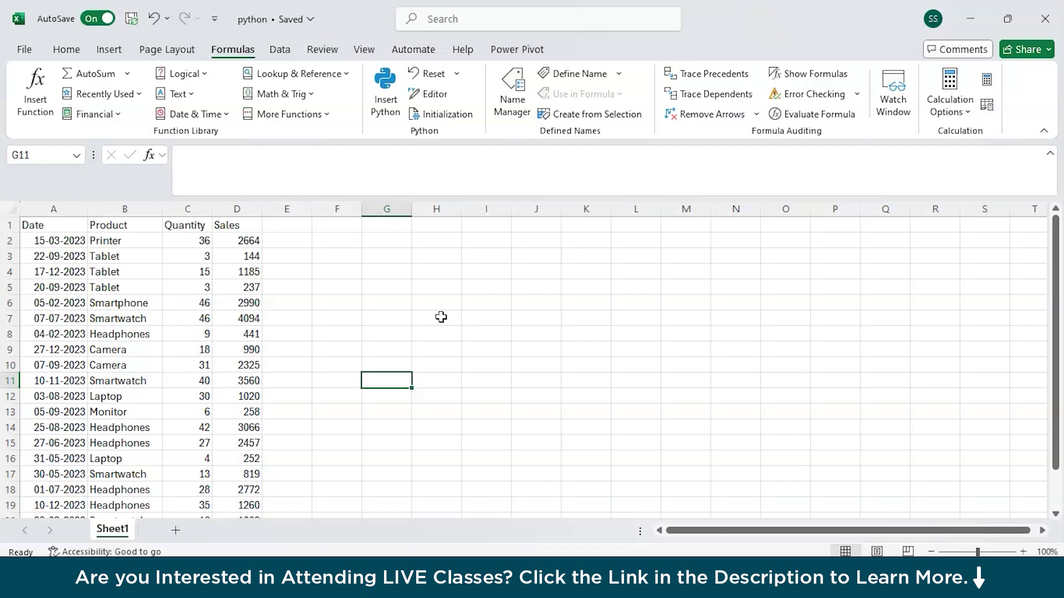
Turn cell G4 into a Python cell using =PY
click(151, 55)
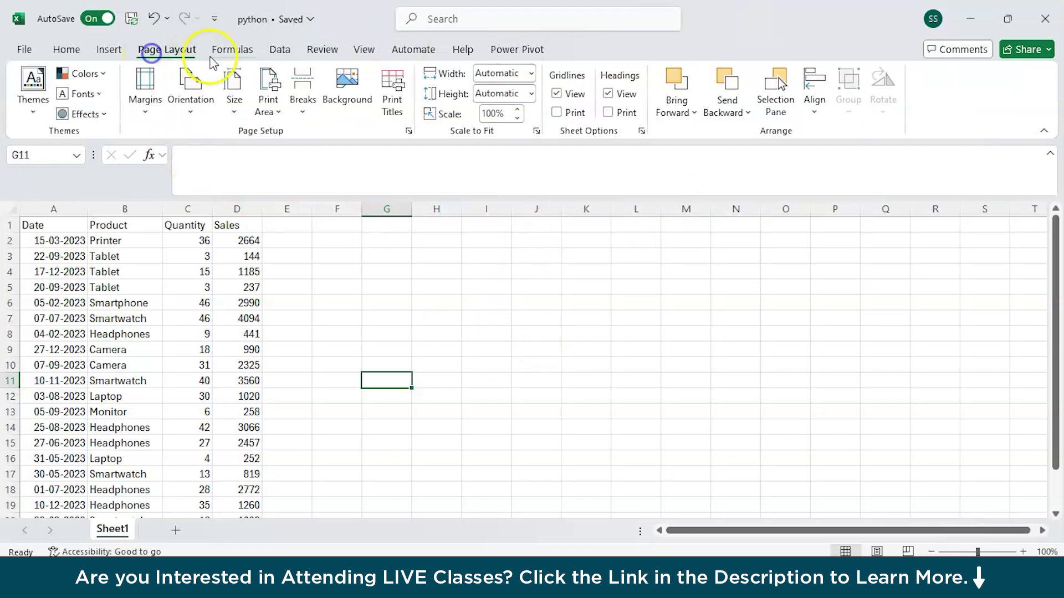
click(234, 51)
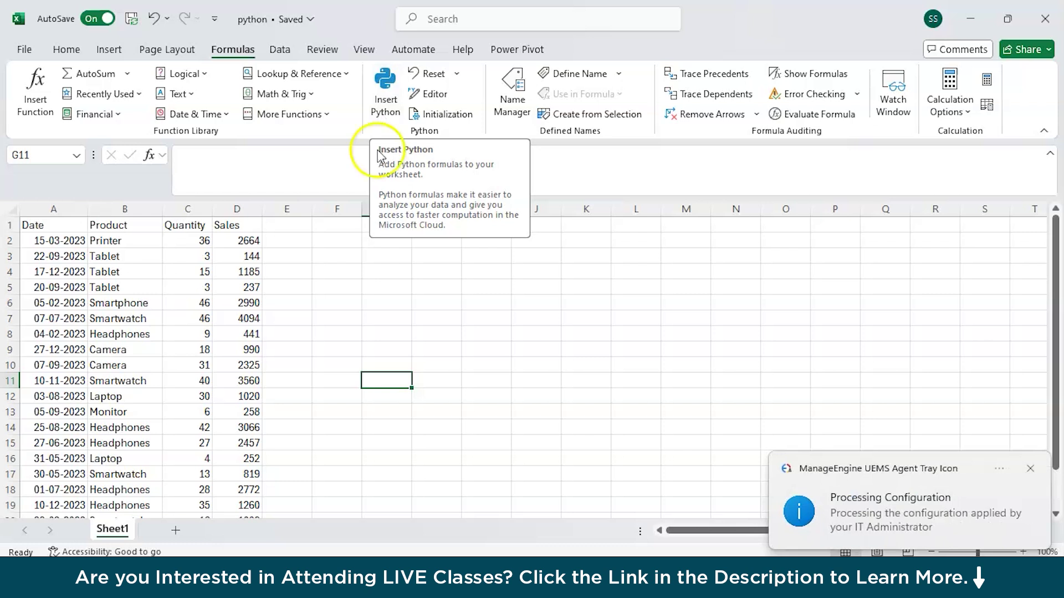
click(395, 268)
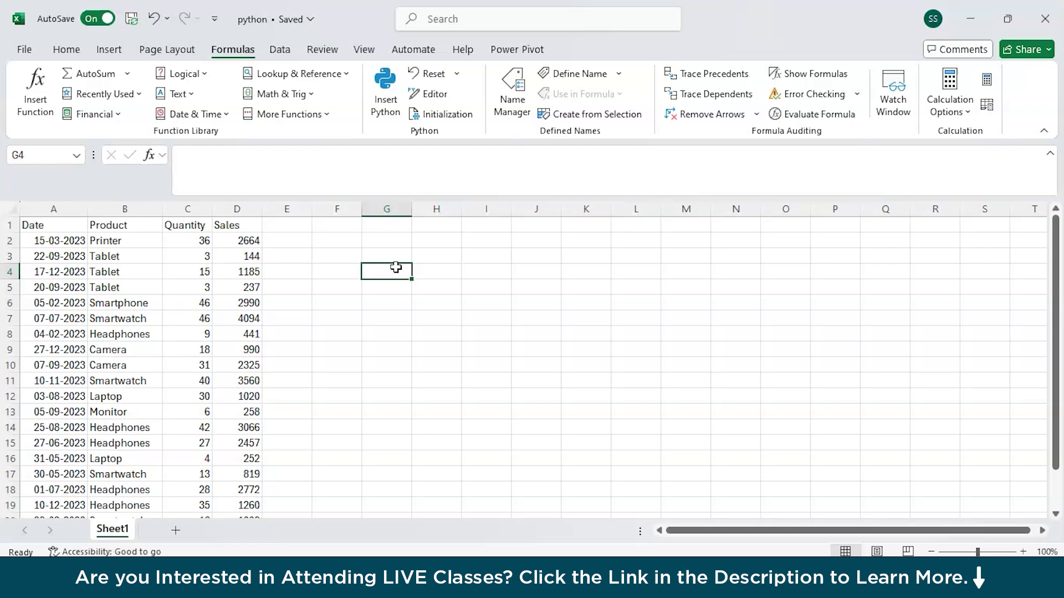
text(=)
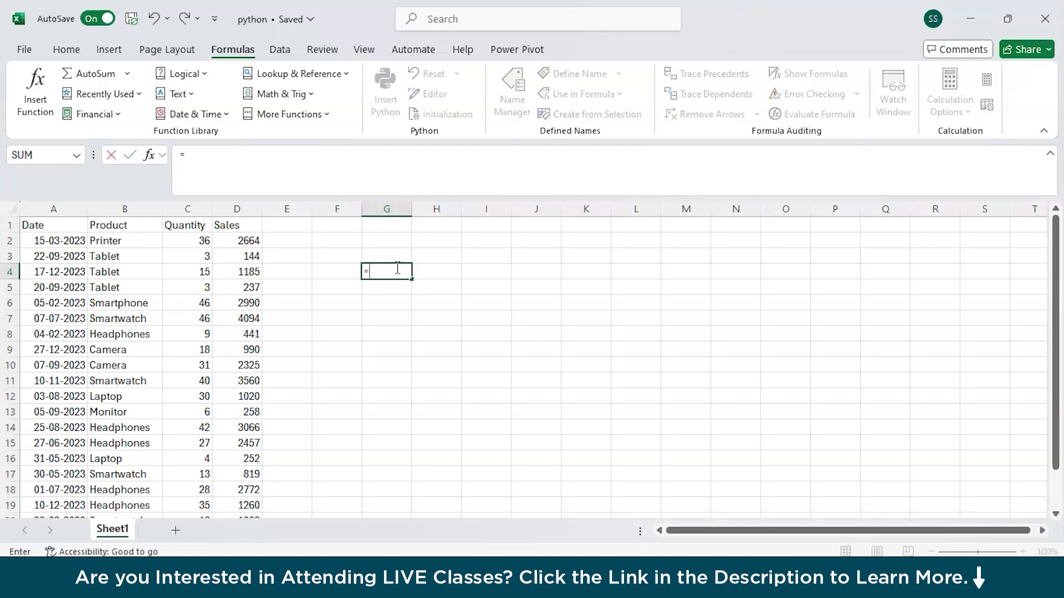
text(py)
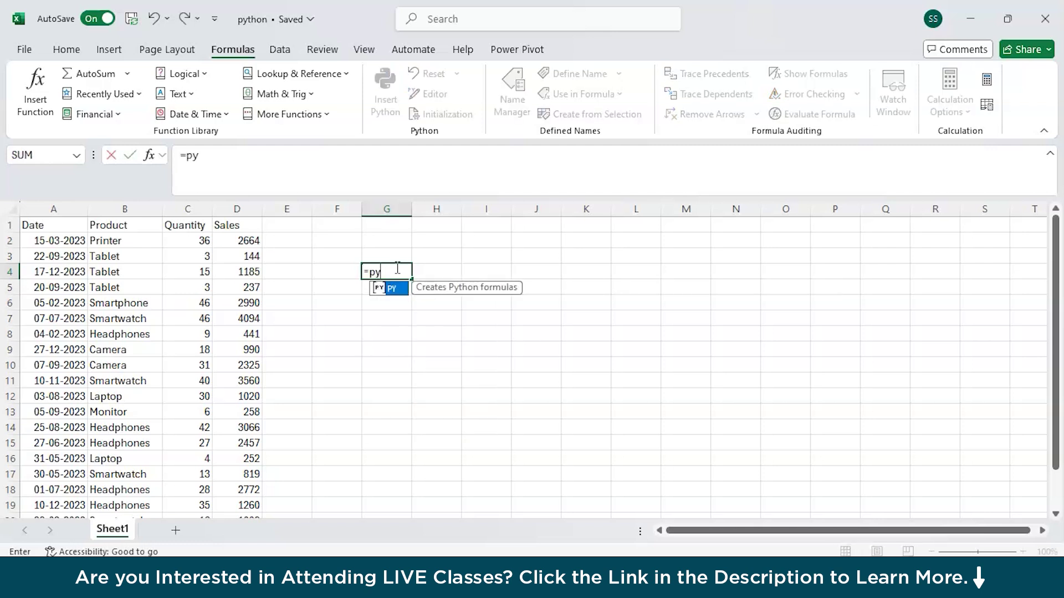
key(Tab)
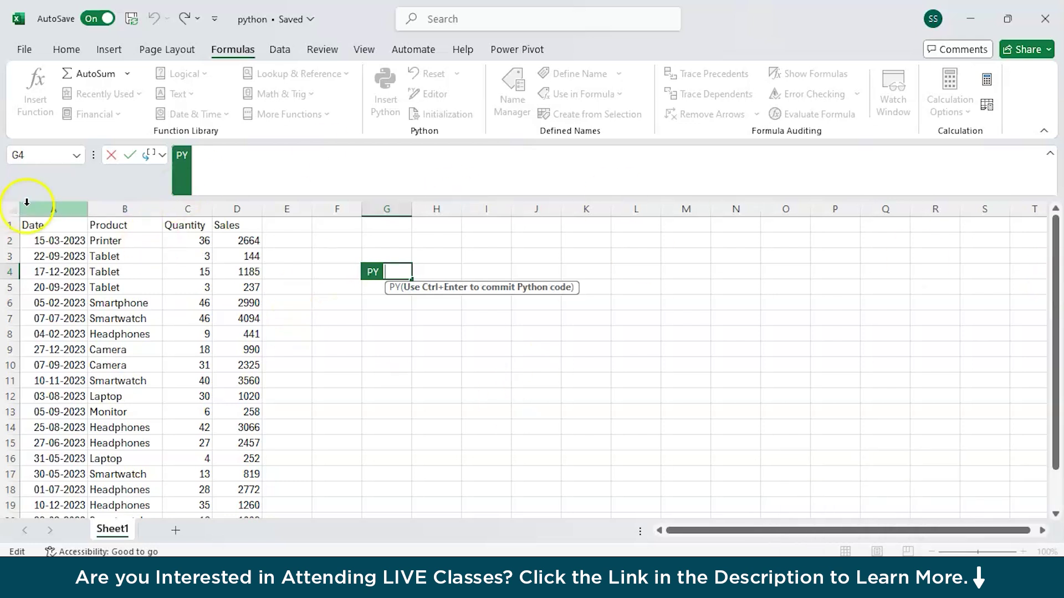
Make G4's Python code xl("A1:D21", headers=True) over the sales table and commit it
drag(36, 227, 250, 495)
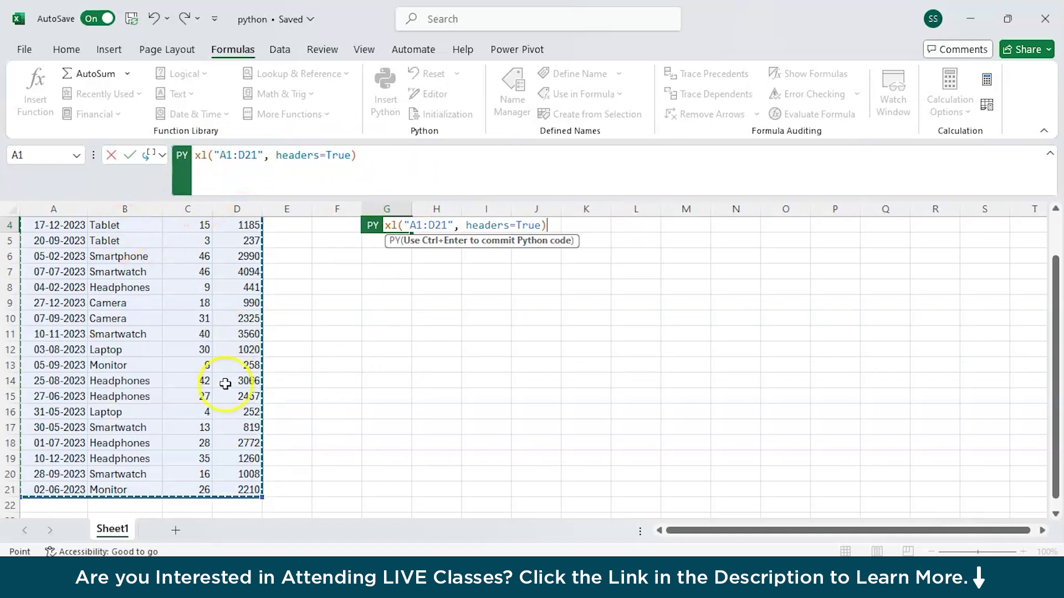
scroll(285, 347, up, 1)
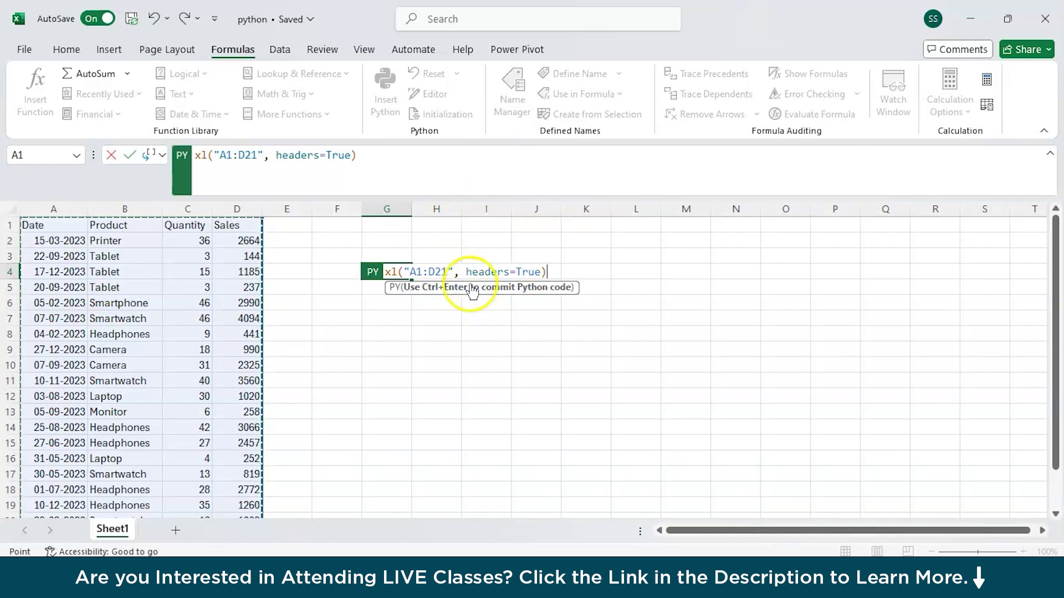
key(Return)
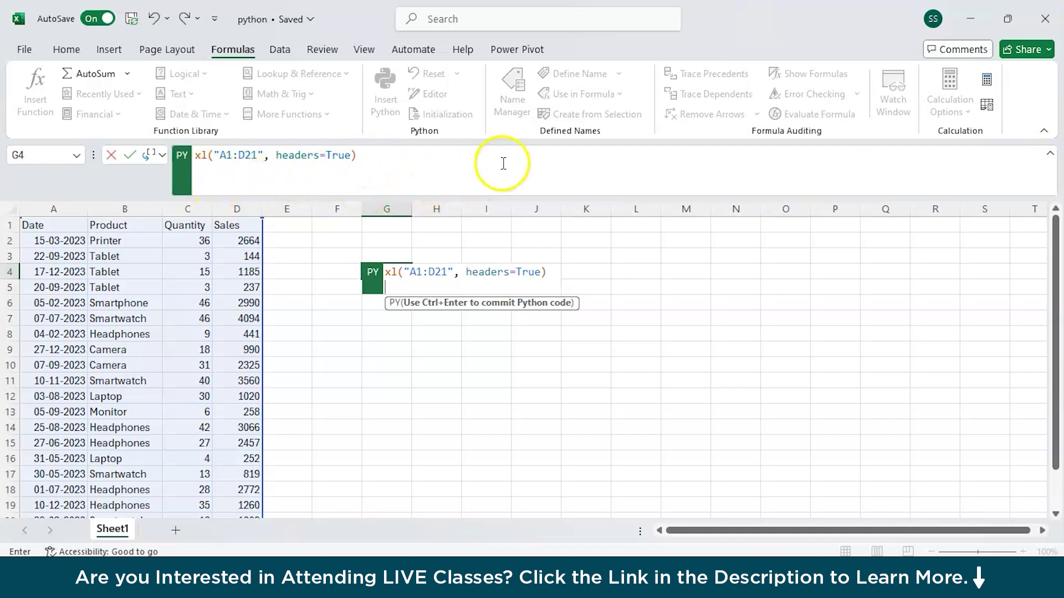
click(210, 172)
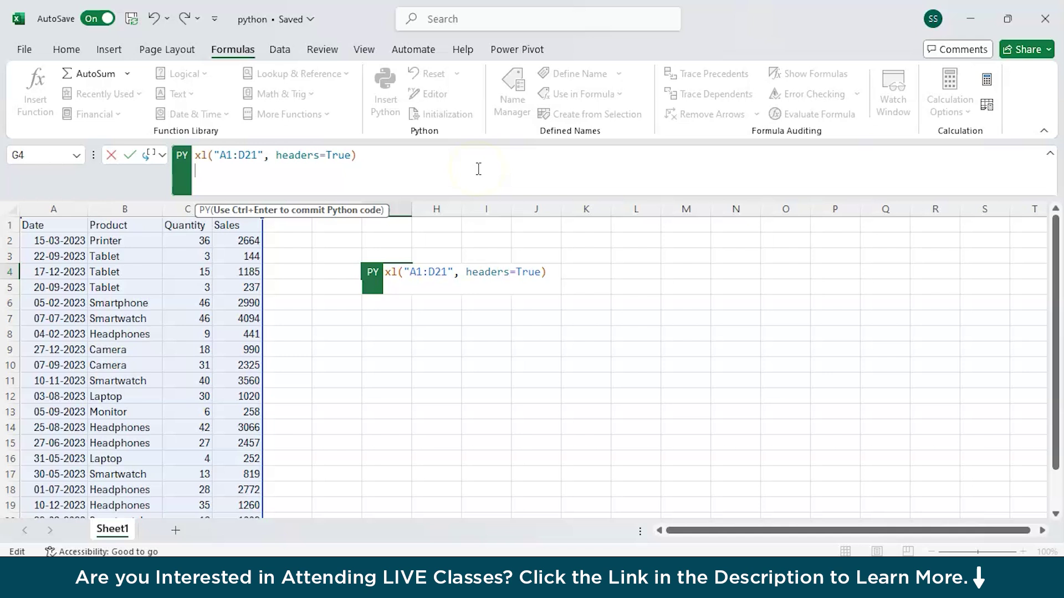
key(ctrl+Return)
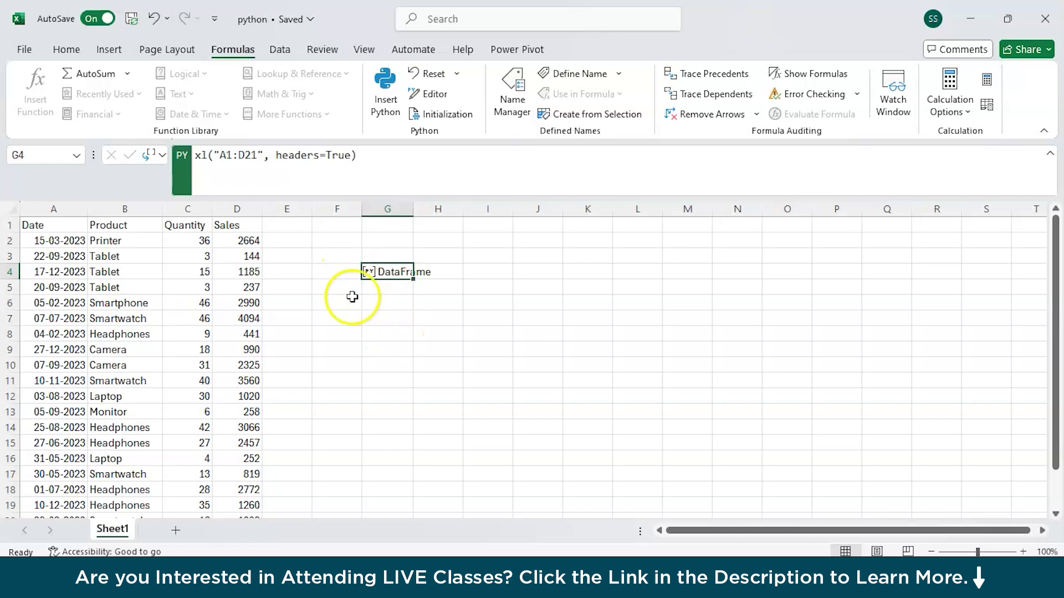
Switch G4's output to Excel Value and inspect dates in the spilled Date/Product/Quantity/Sales table
click(160, 157)
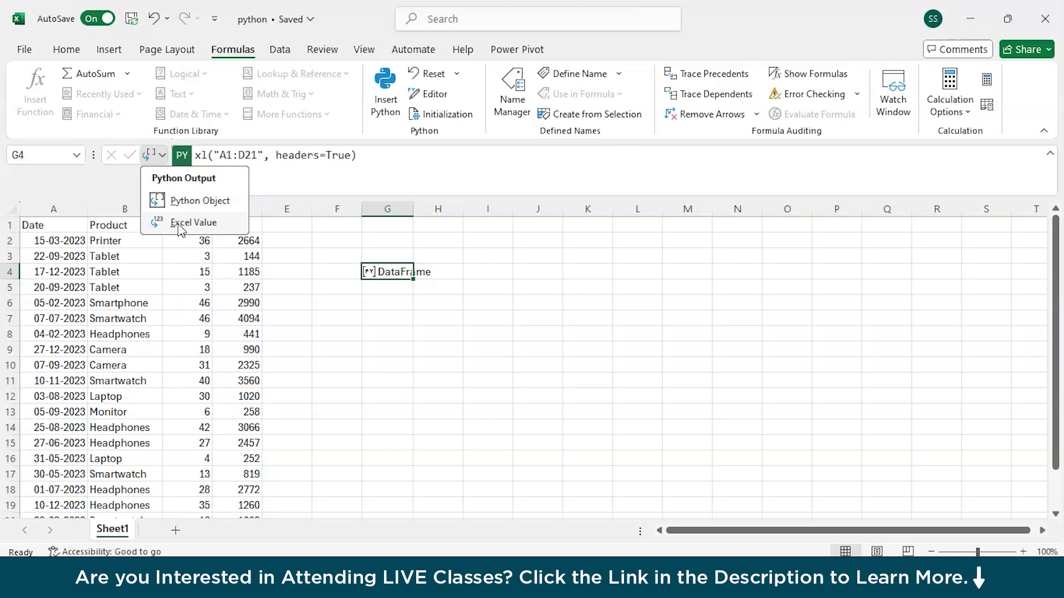
click(193, 222)
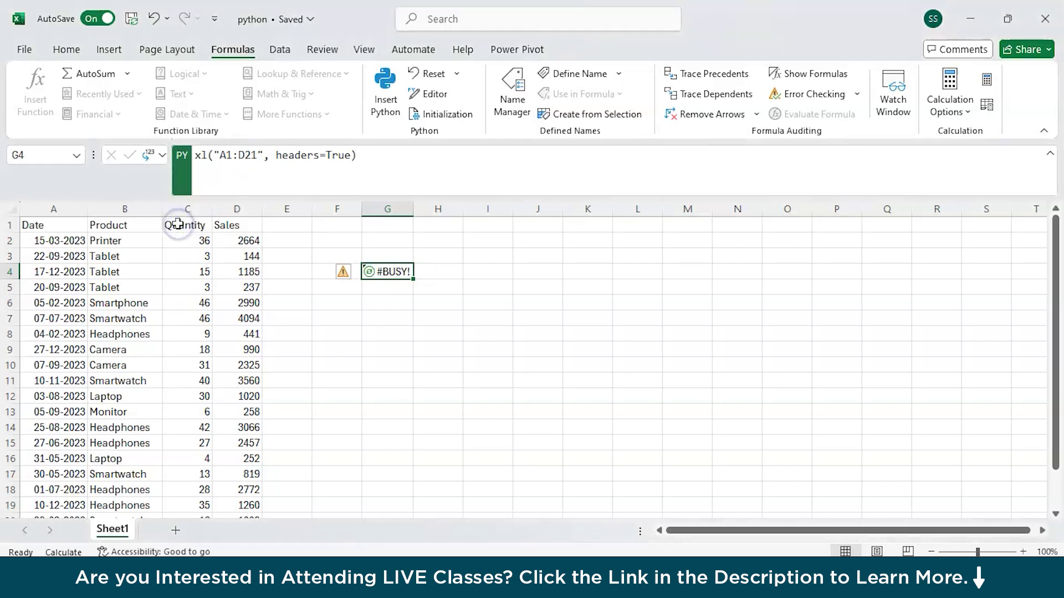
click(392, 302)
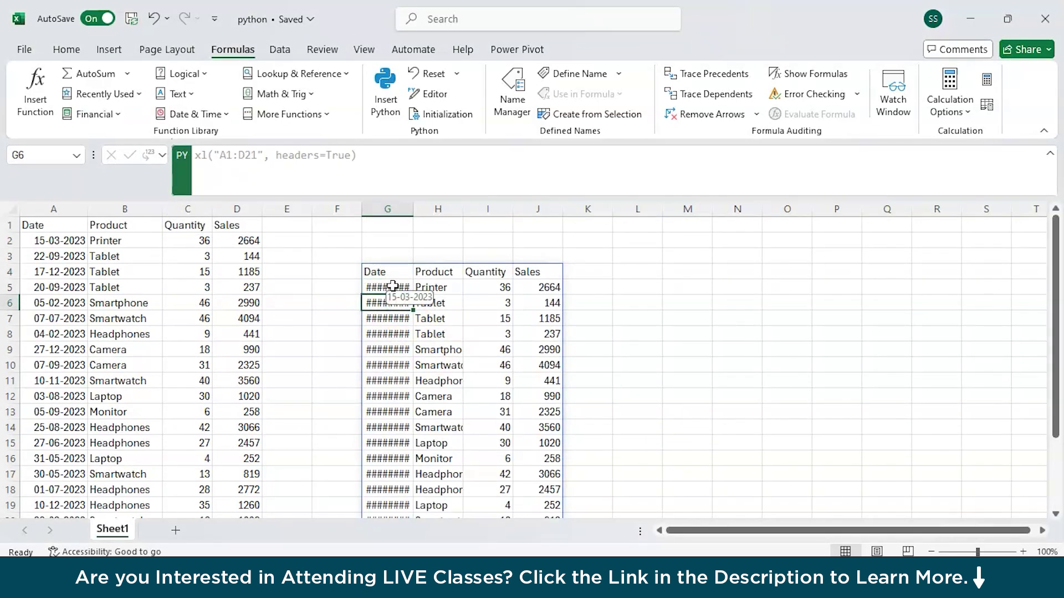
click(391, 286)
click(386, 320)
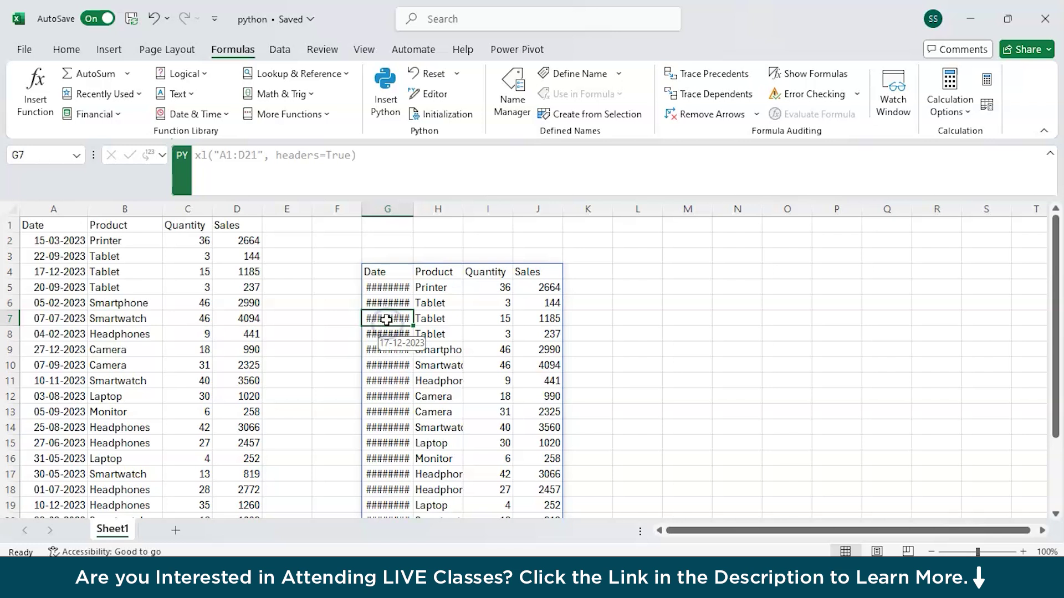
click(391, 287)
scroll(719, 304, down, 5)
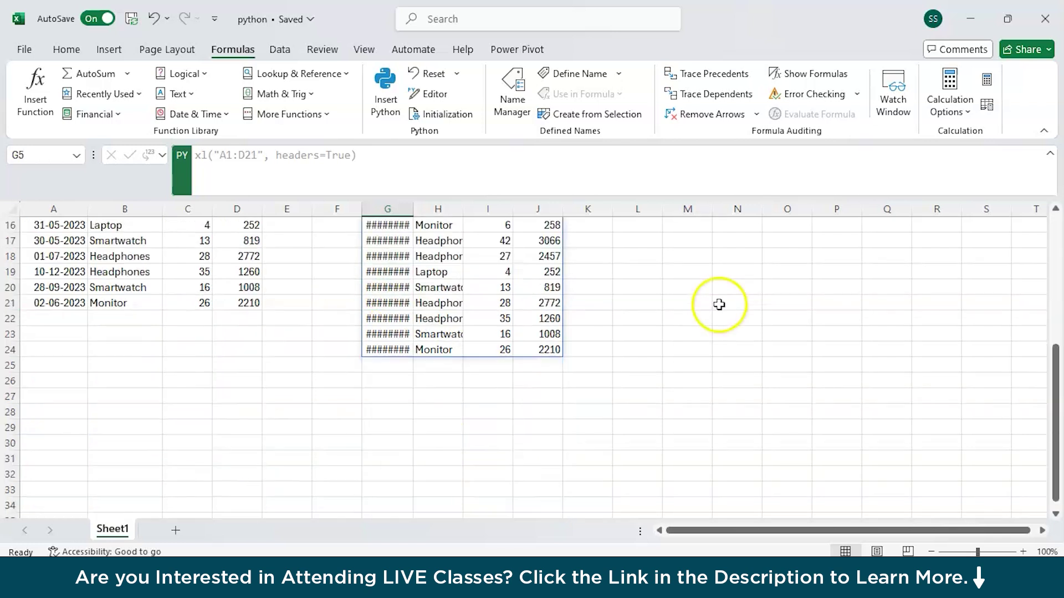
scroll(719, 305, up, 5)
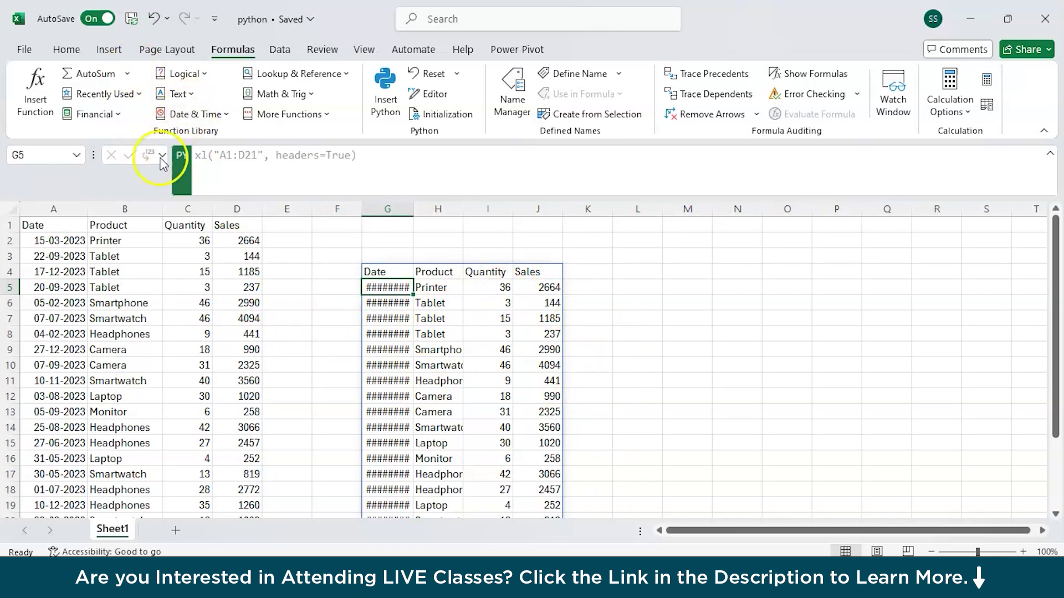
key(Up)
click(163, 156)
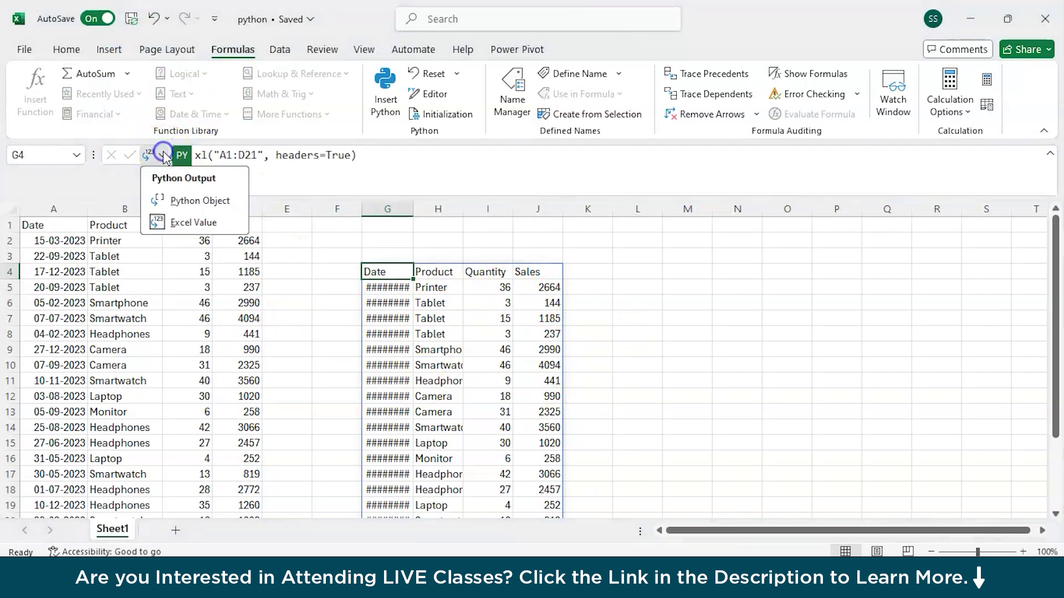
Set G4's Python output back to Python Object so it shows a DataFrame
click(180, 203)
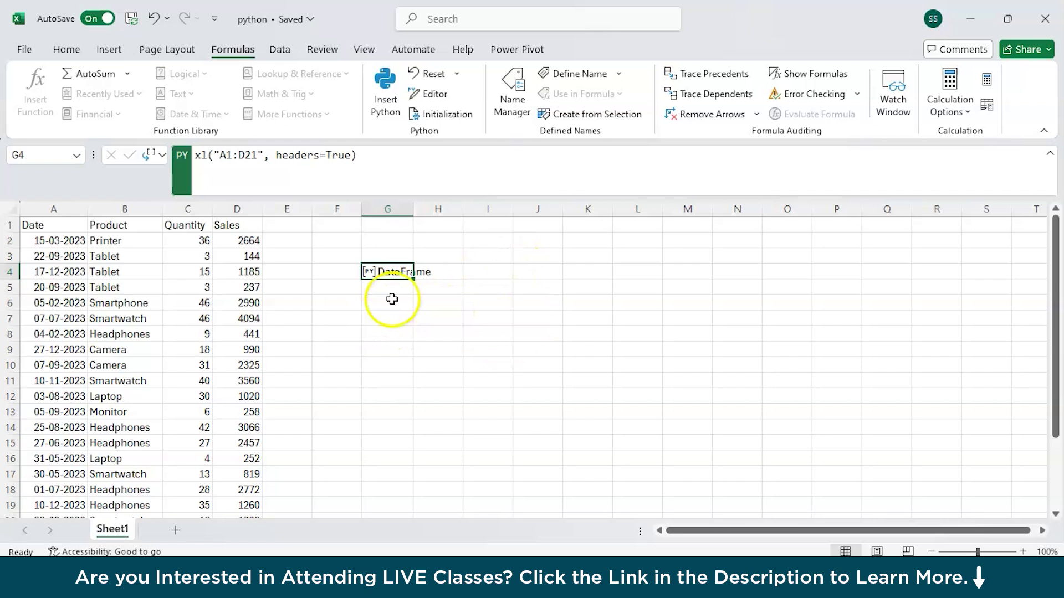
click(368, 273)
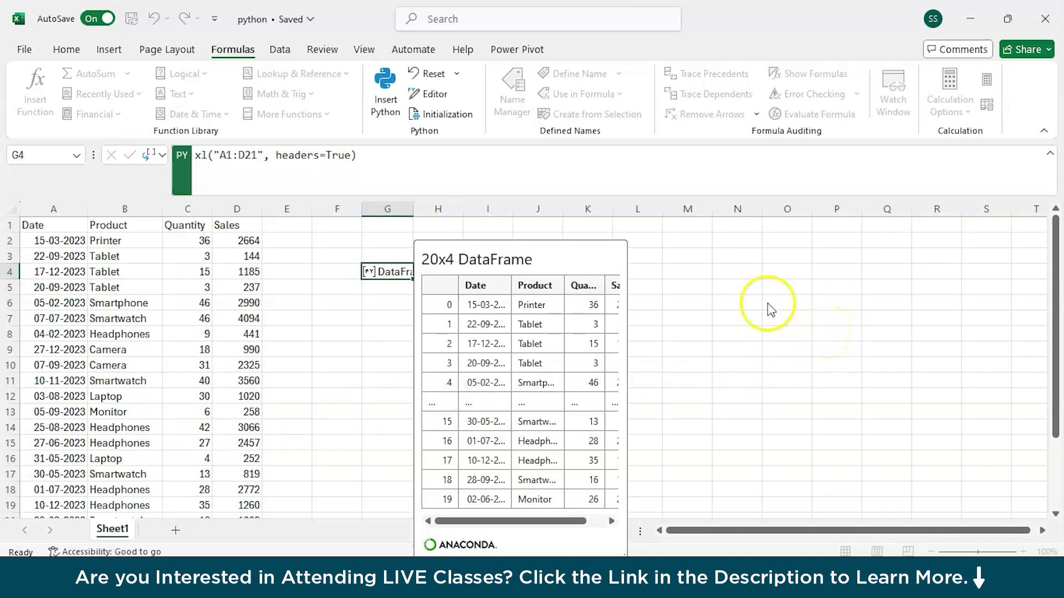
click(743, 313)
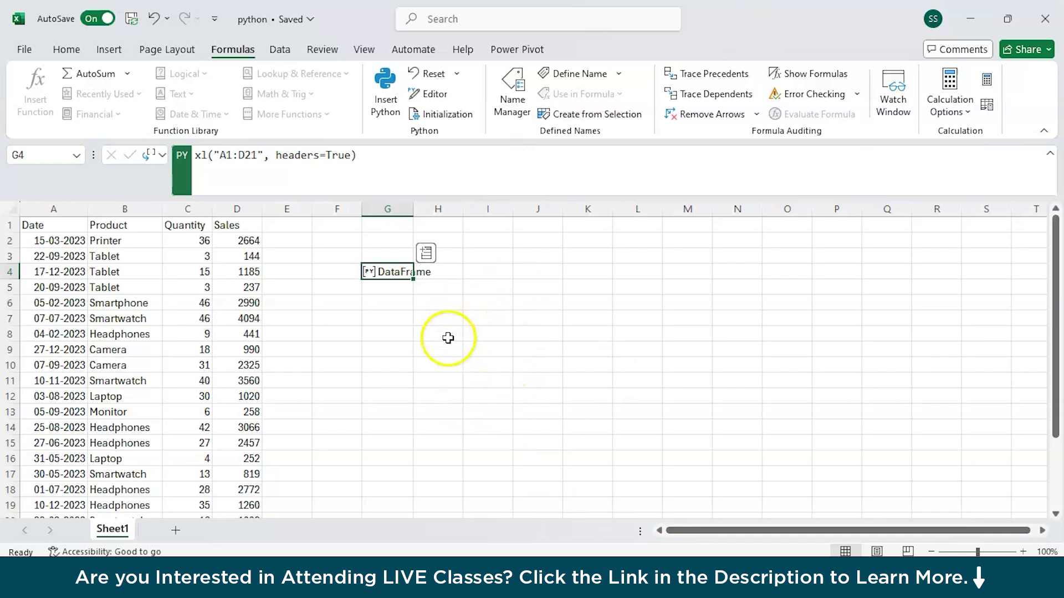
Enter the Python formula xl("G4").describe() in G7 and run it
click(383, 322)
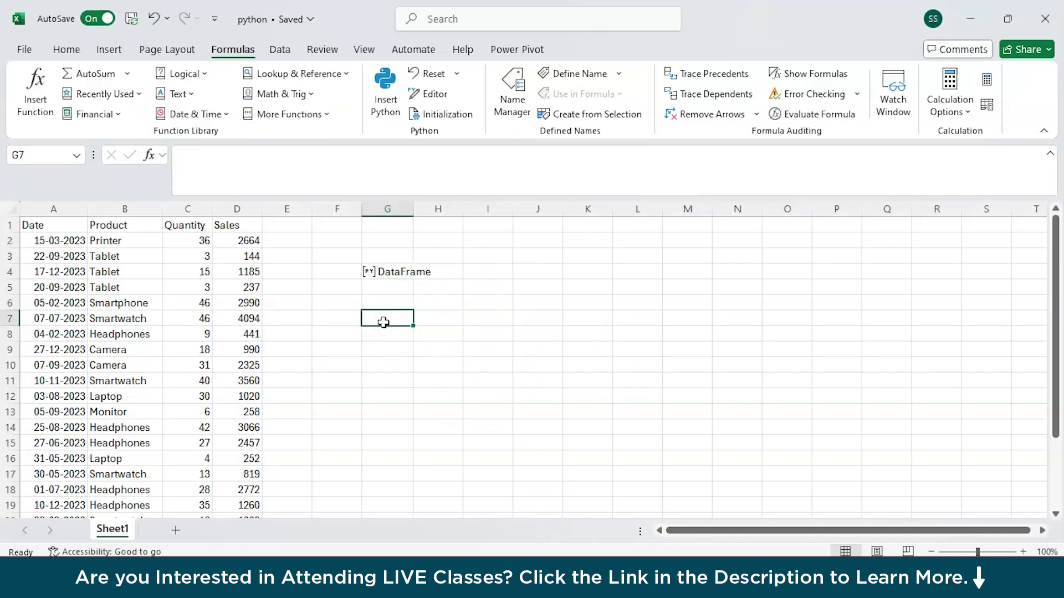
text(=py)
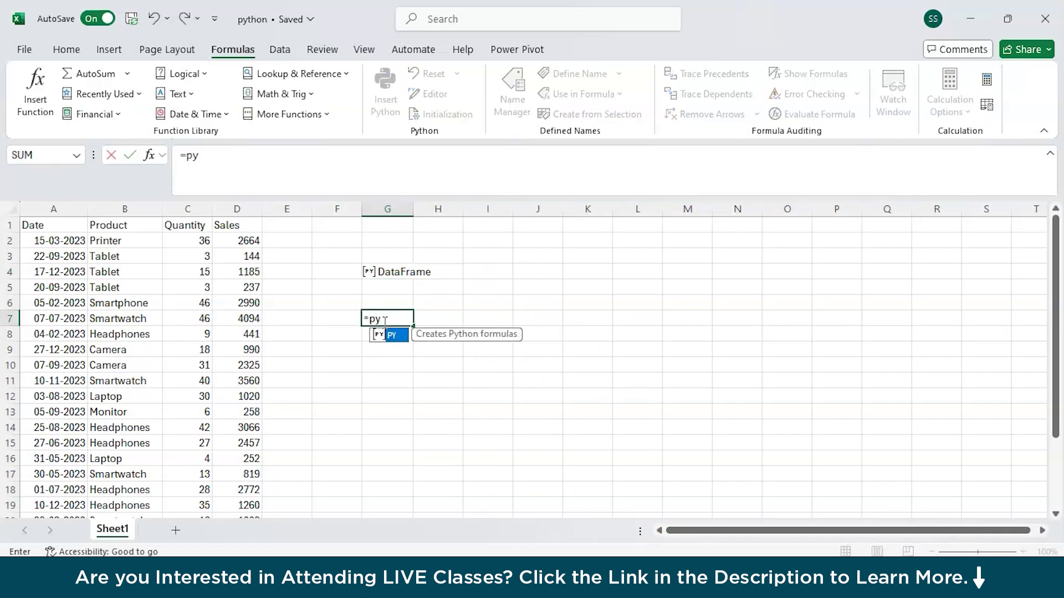
key(Tab)
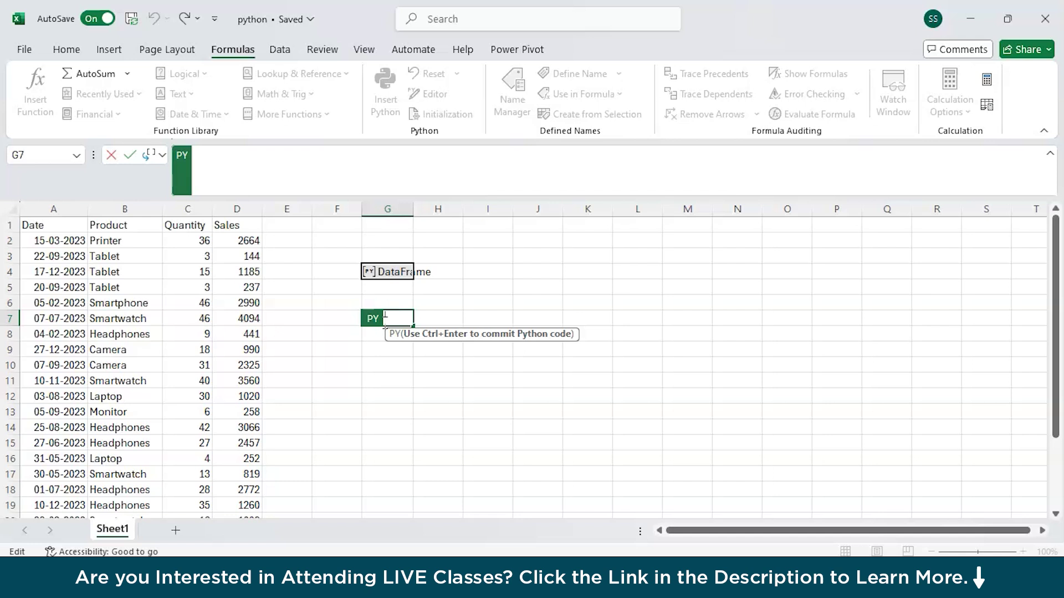
click(387, 271)
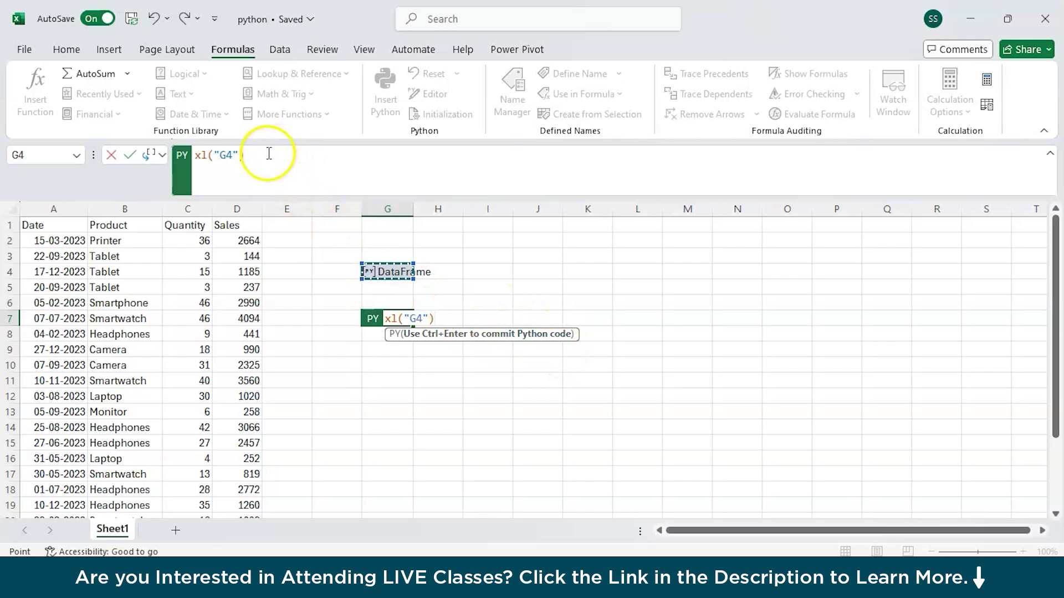
text(.desc)
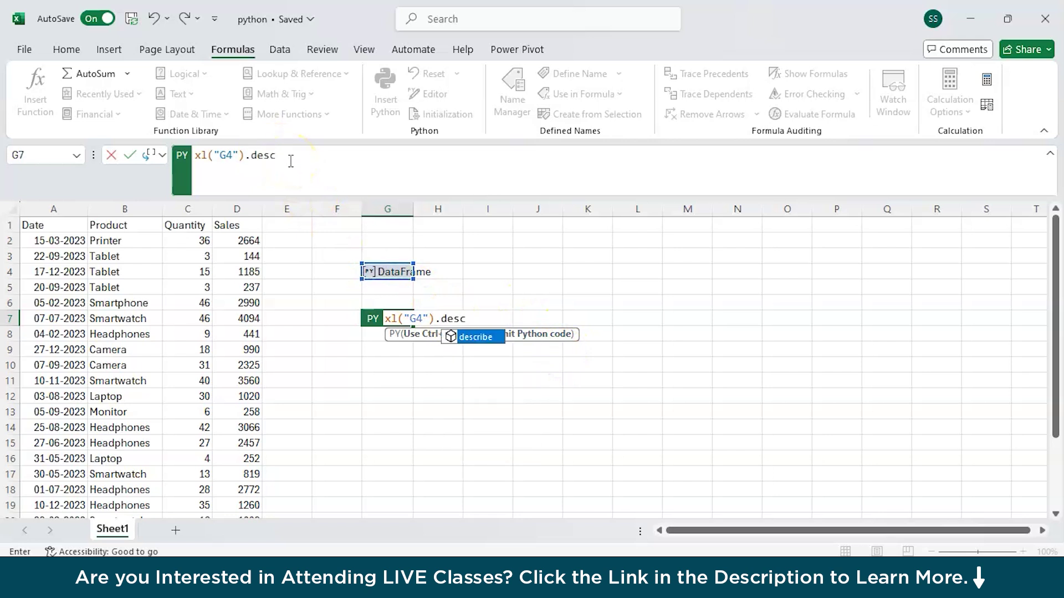
text(ribe()
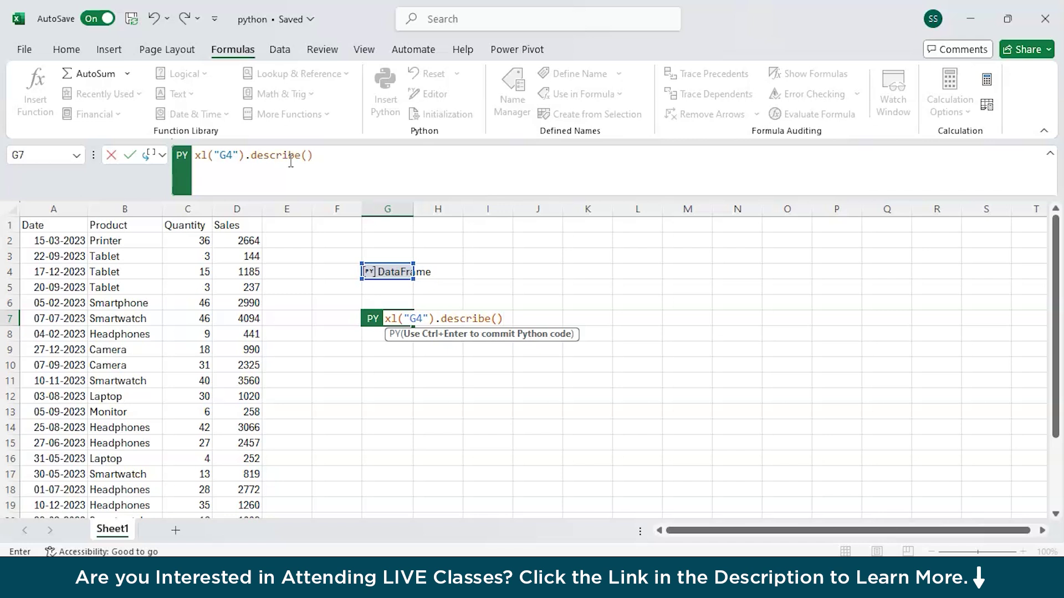
key(ctrl+Return)
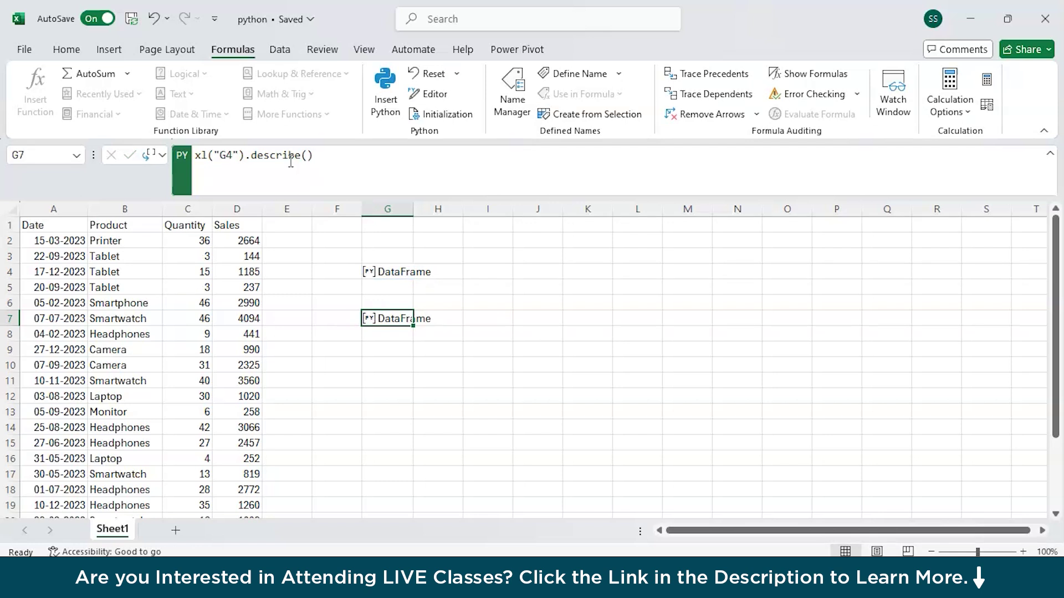
Show G7's statistics as Excel values and check the mean date in H9
click(147, 155)
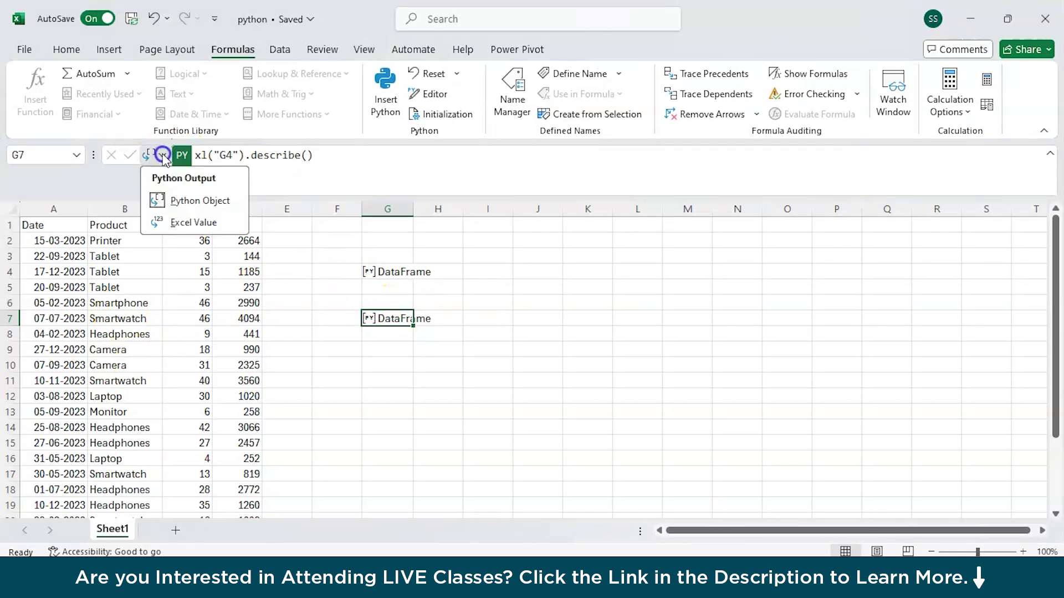
click(180, 223)
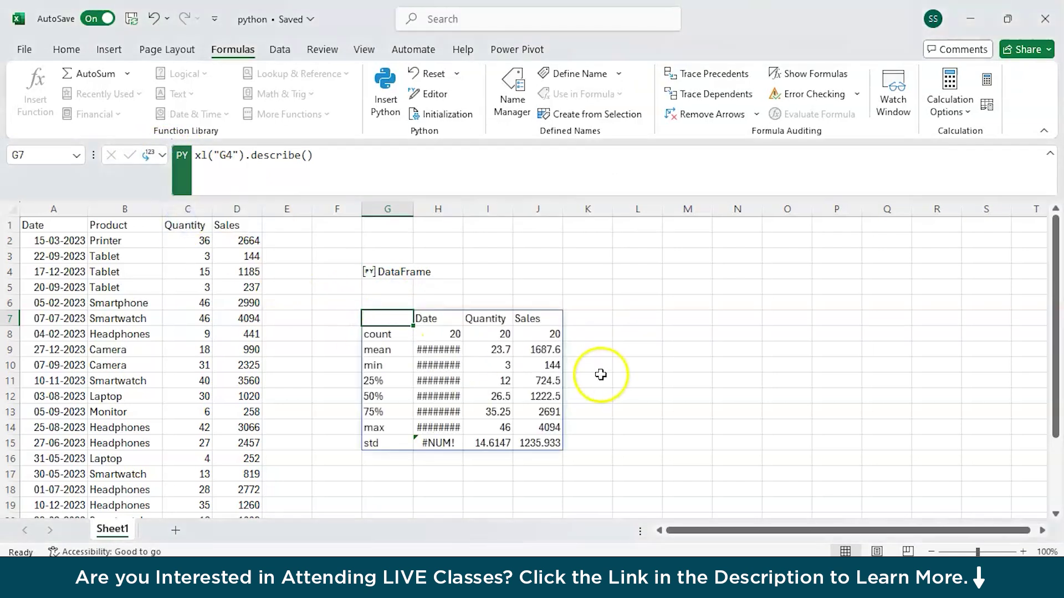
click(434, 348)
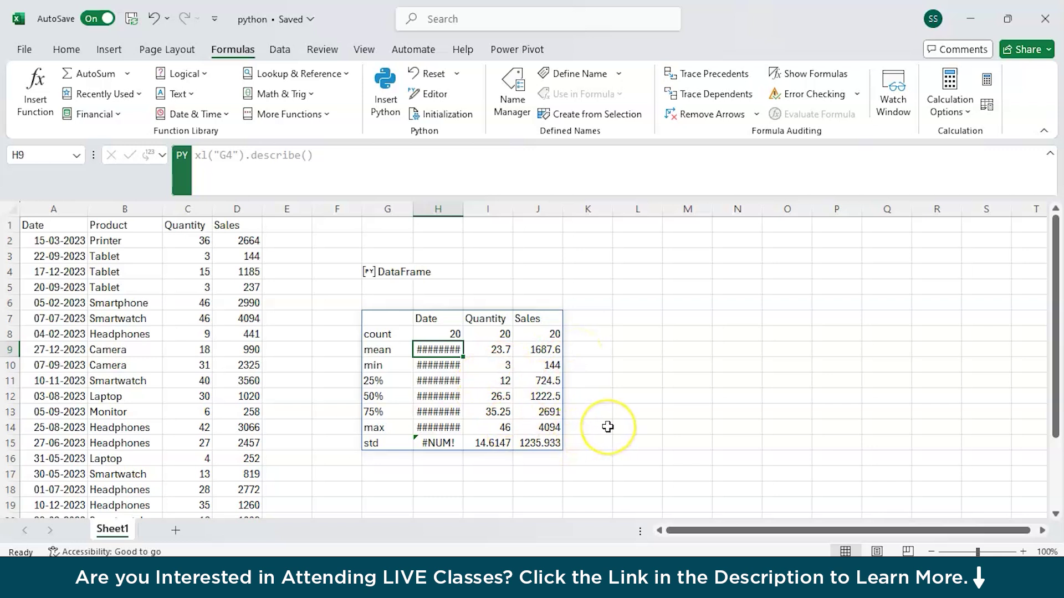
Switch G7's output back to a Python Object
click(610, 396)
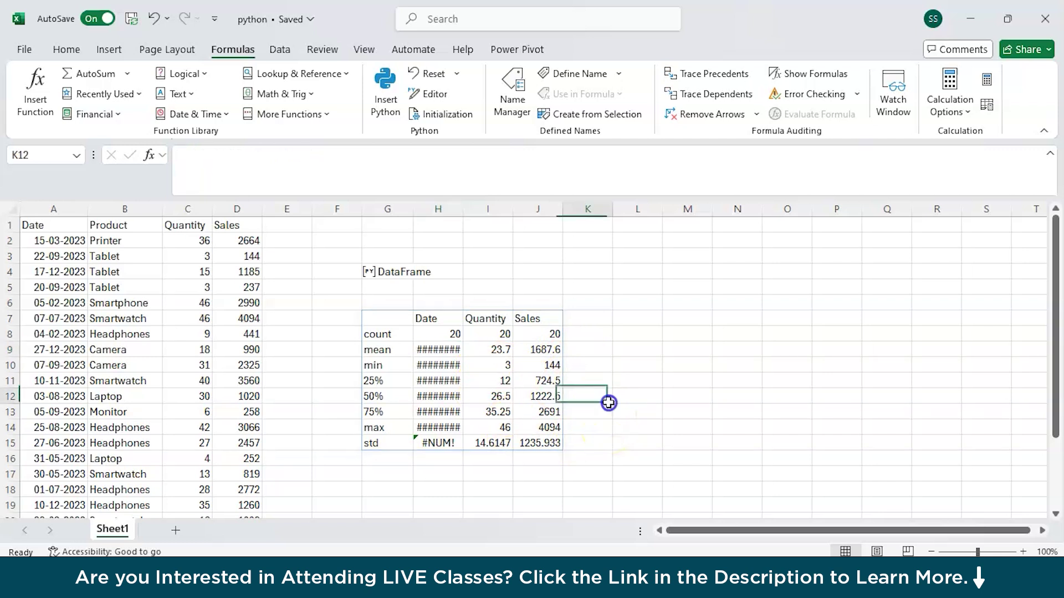
click(410, 319)
click(163, 155)
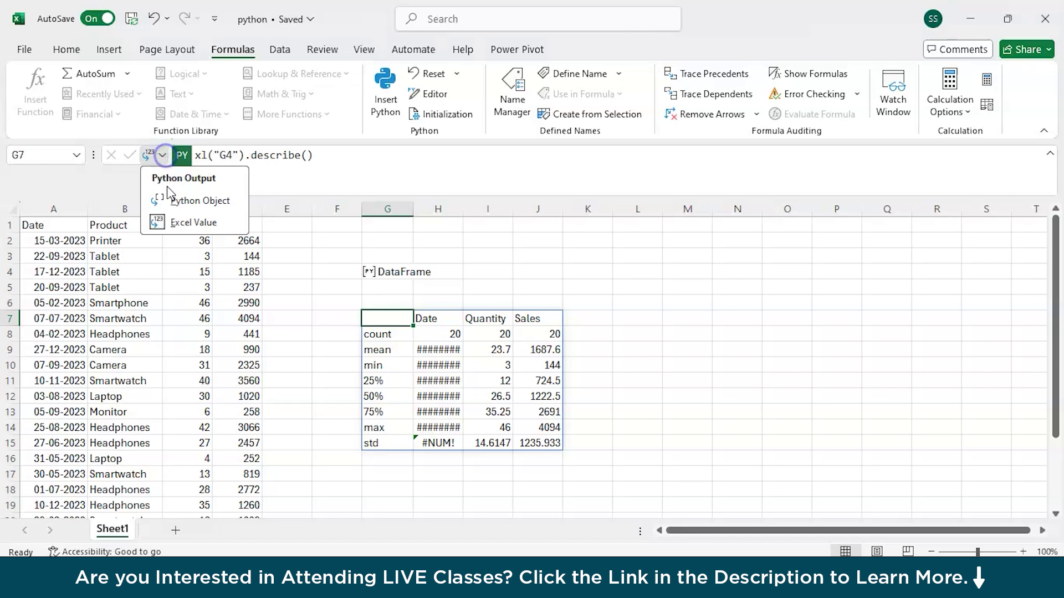
click(173, 199)
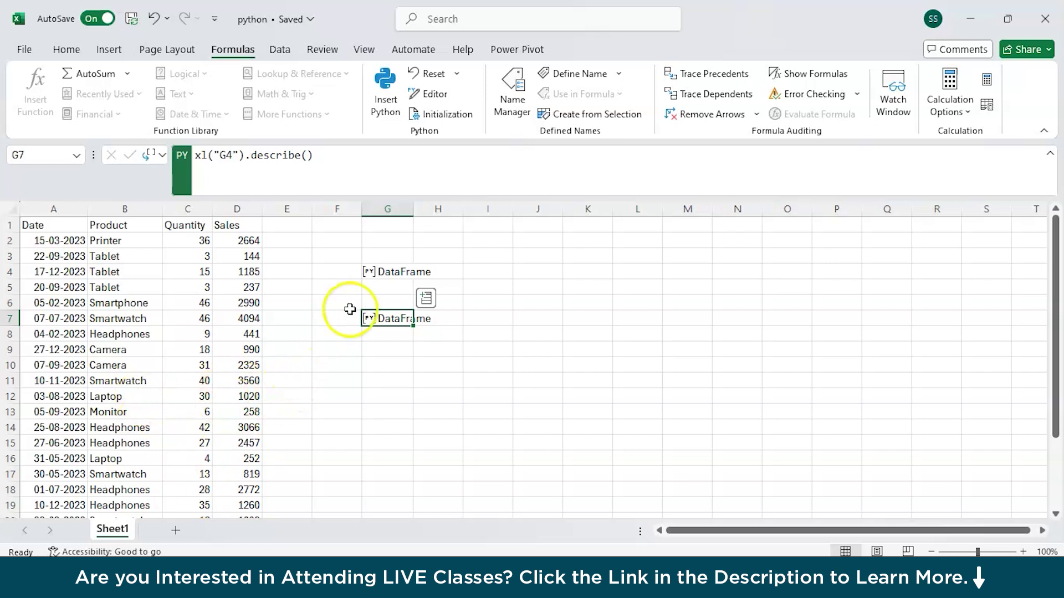
Prefix G4's formula with 'df =' so the sales data is stored in df
click(387, 277)
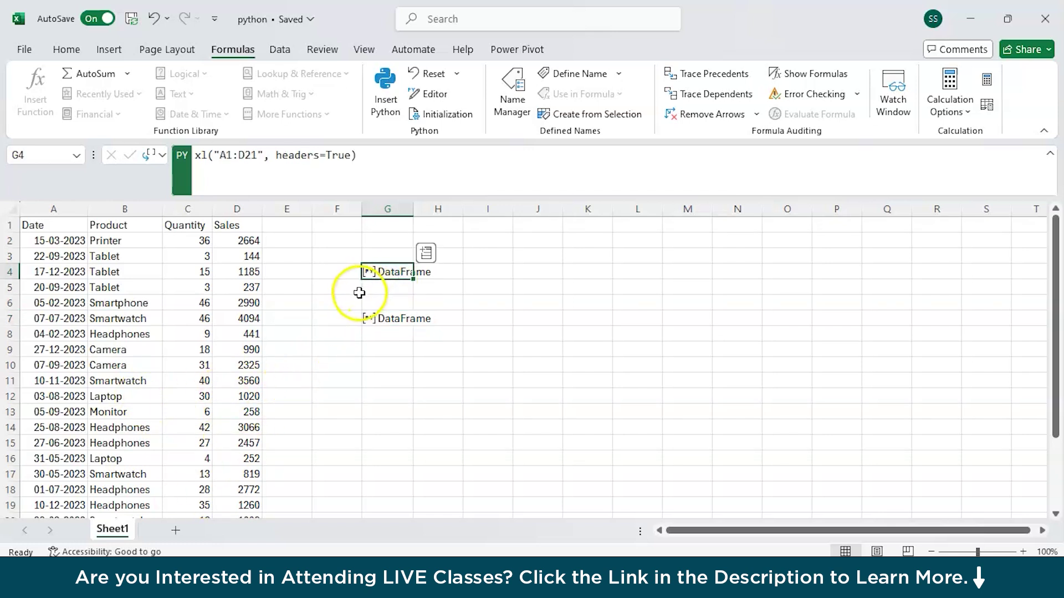
click(196, 156)
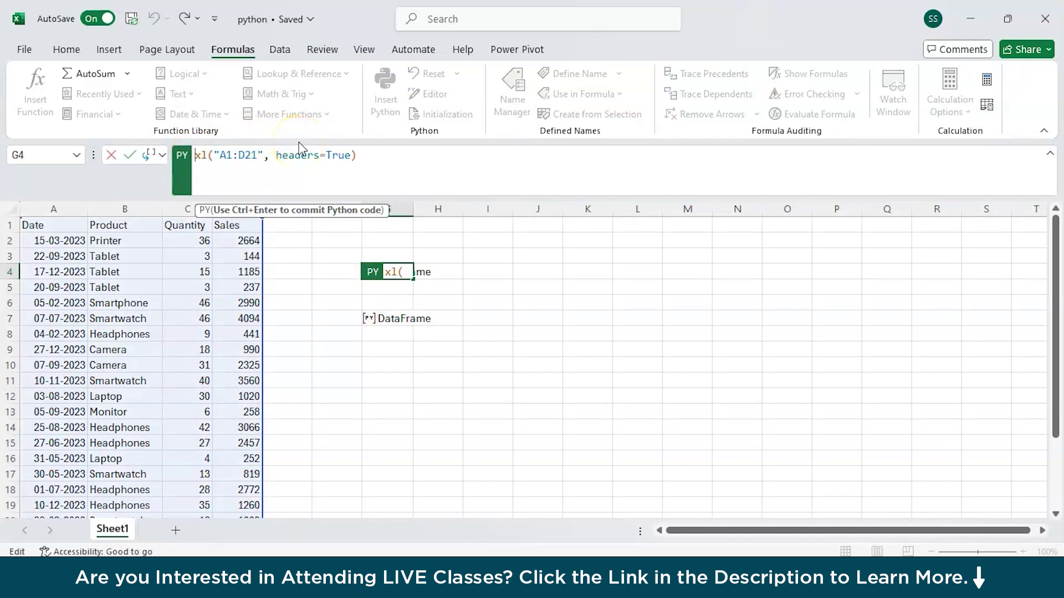
text(df)
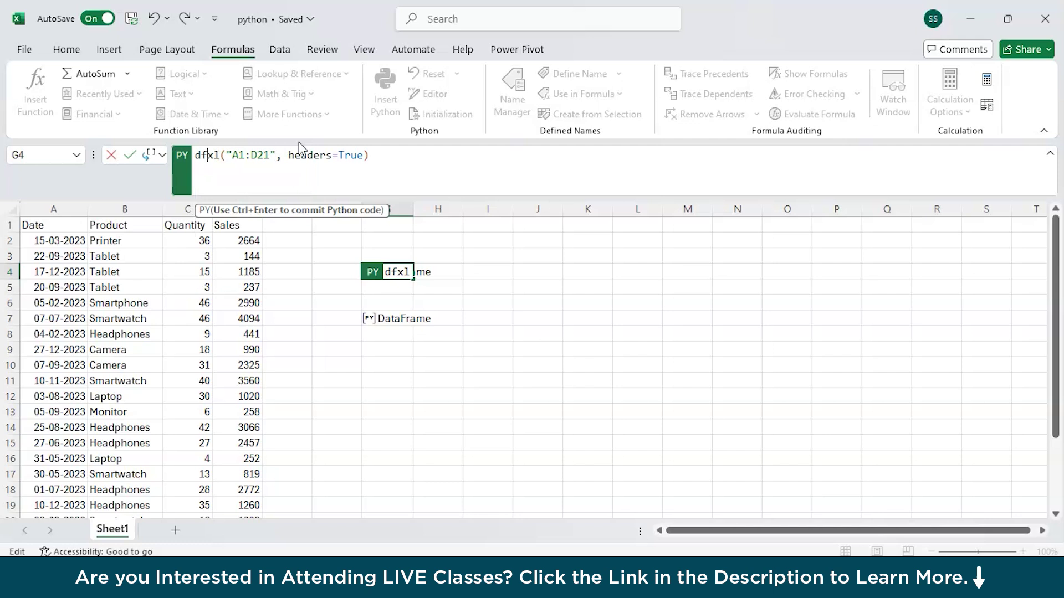
text( =)
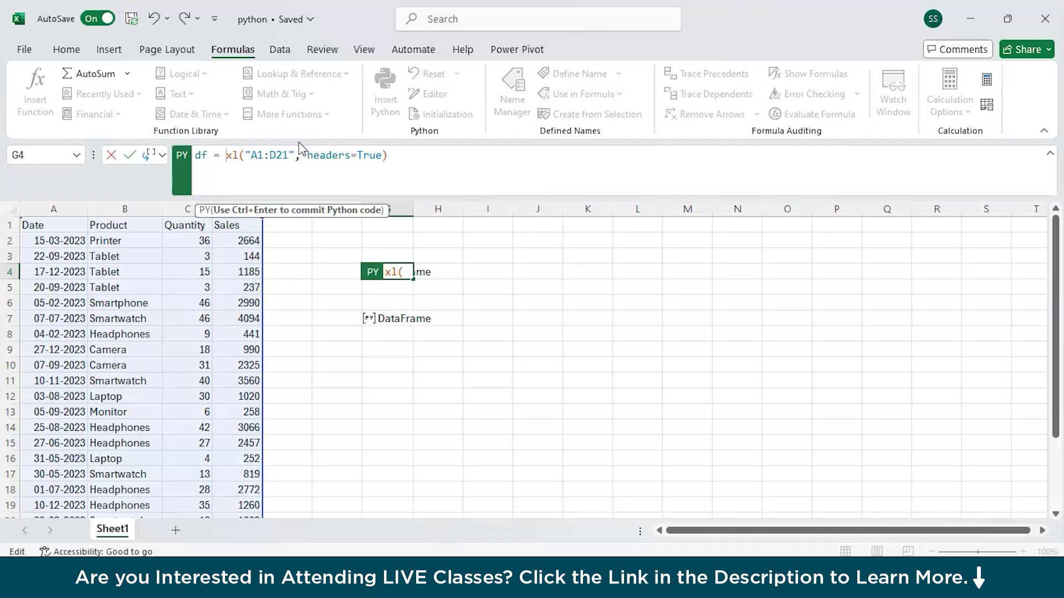
key(ctrl+Return)
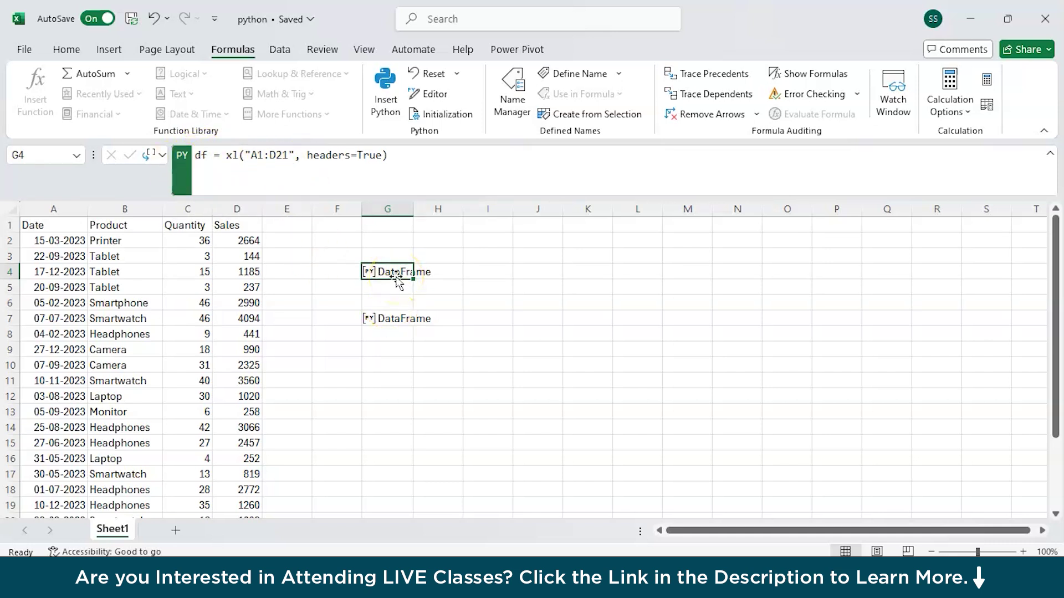
scroll(392, 249, down, 2)
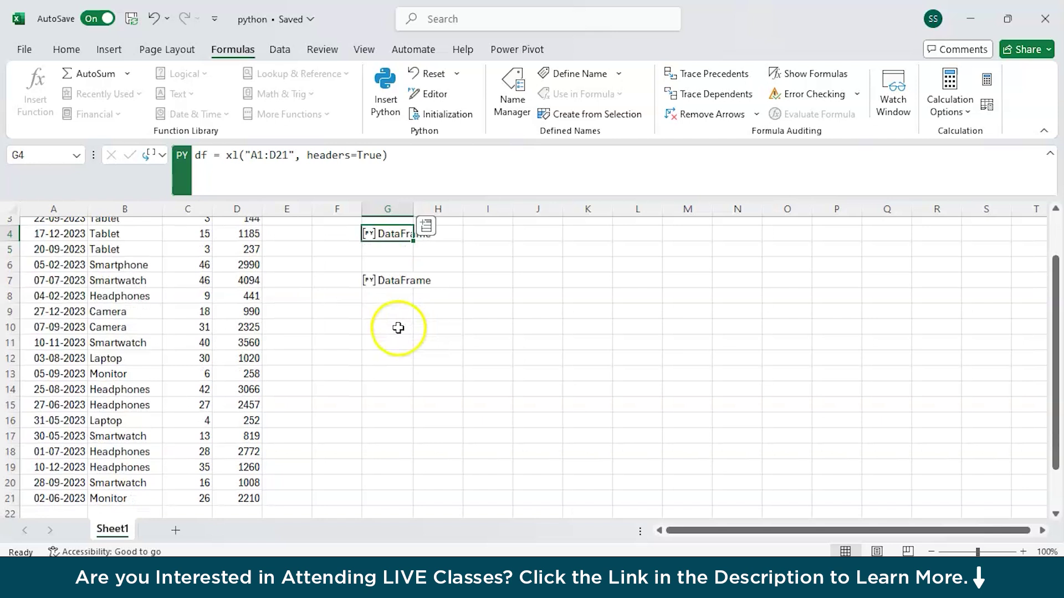
scroll(368, 278, up, 2)
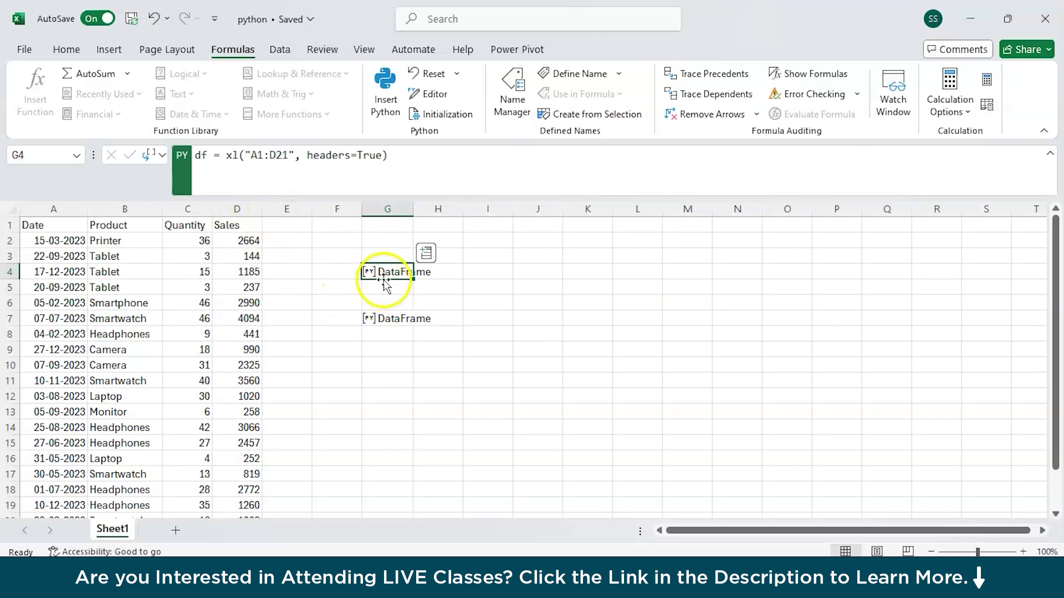
click(133, 225)
click(396, 272)
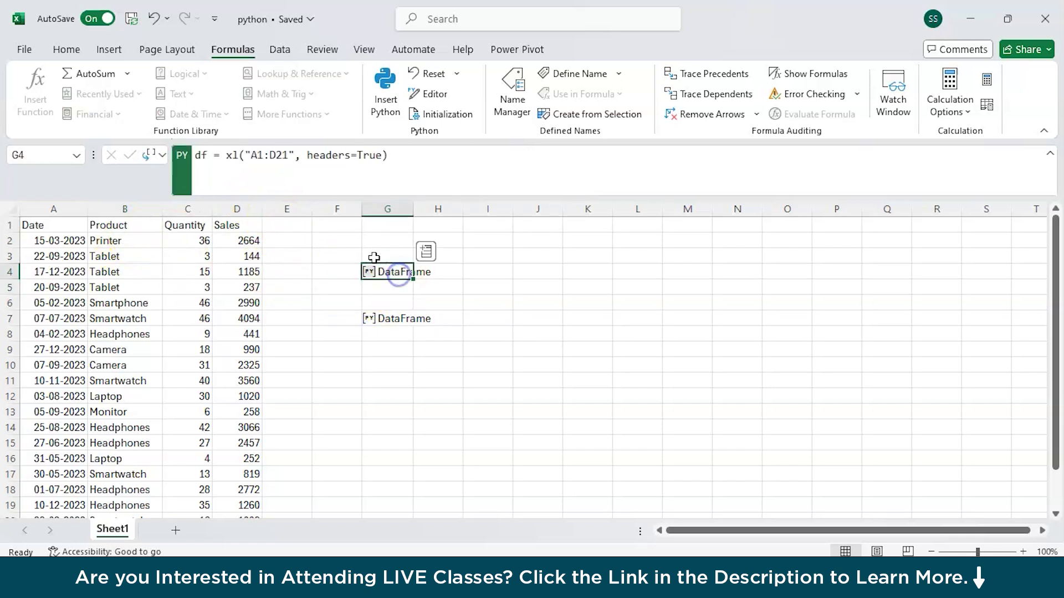
click(388, 318)
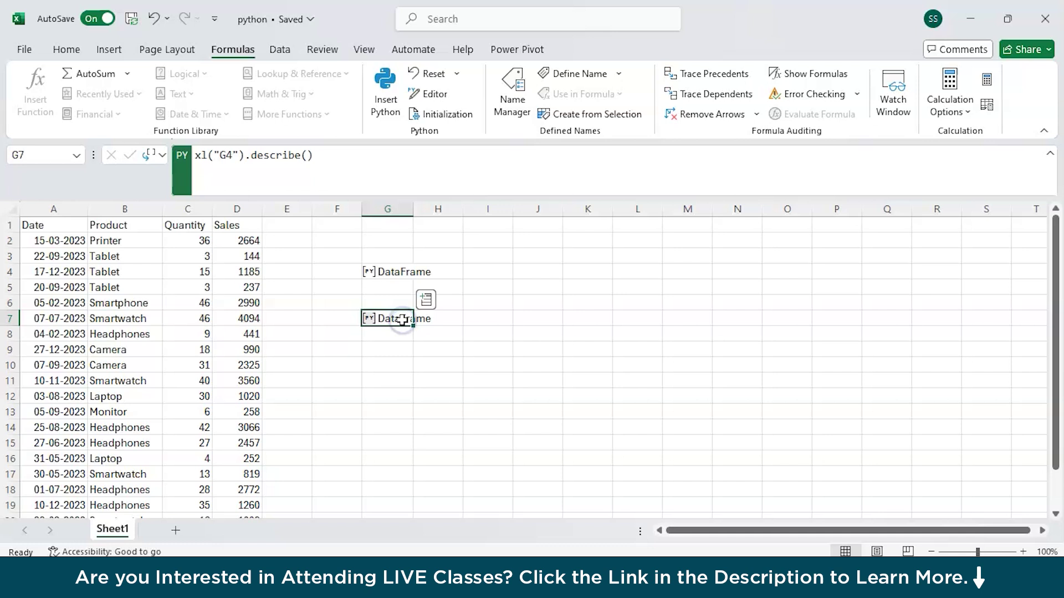
Change G7's formula to df.describe() and commit it
click(243, 156)
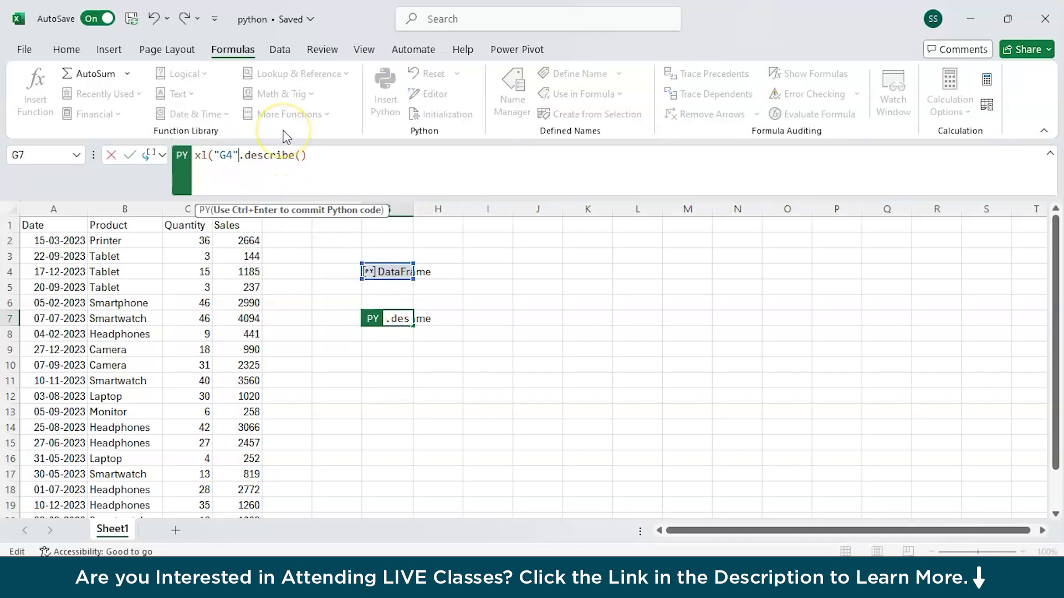
key(BackSpace)
key(BackSpace)
key(BackSpace)
key(BackSpace)
key(BackSpace)
key(BackSpace)
key(BackSpace)
key(BackSpace)
text(df)
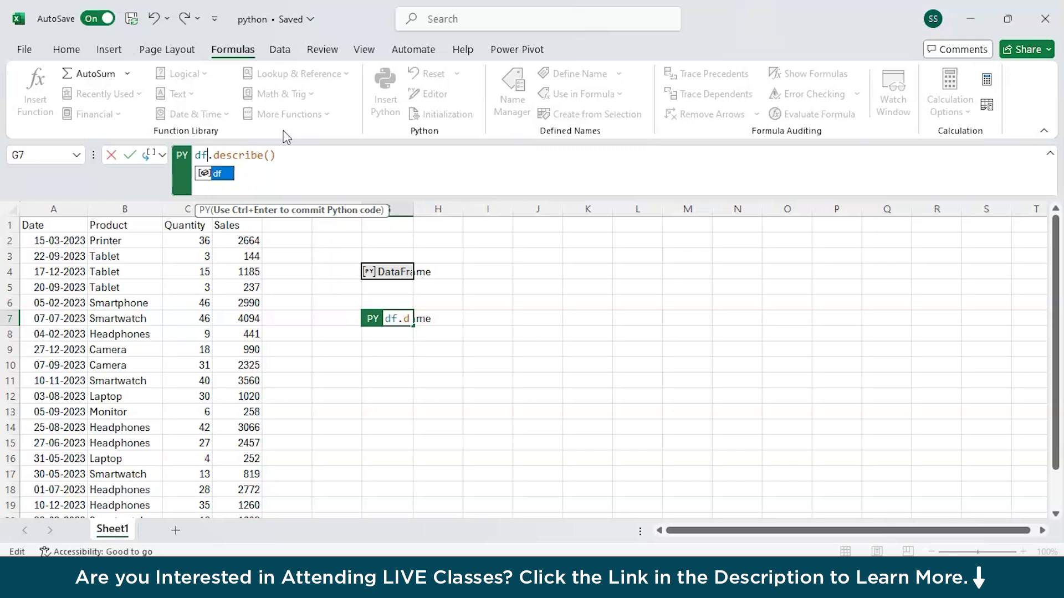
key(ctrl+Return)
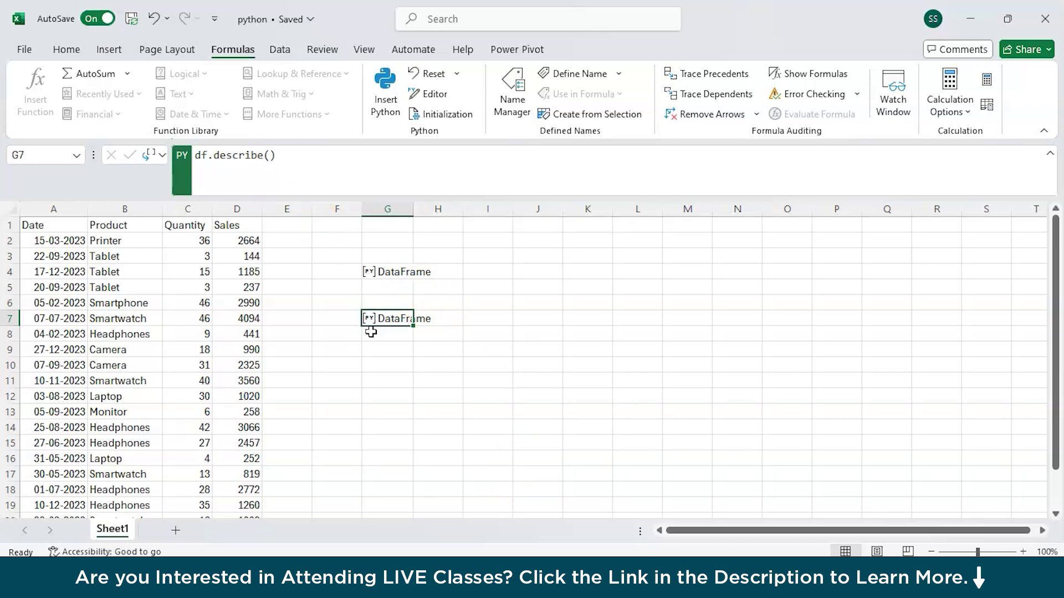
Preview the 8x3 DataFrame summary, then spill it into G7:J15 as Excel values
click(383, 320)
click(383, 321)
click(368, 324)
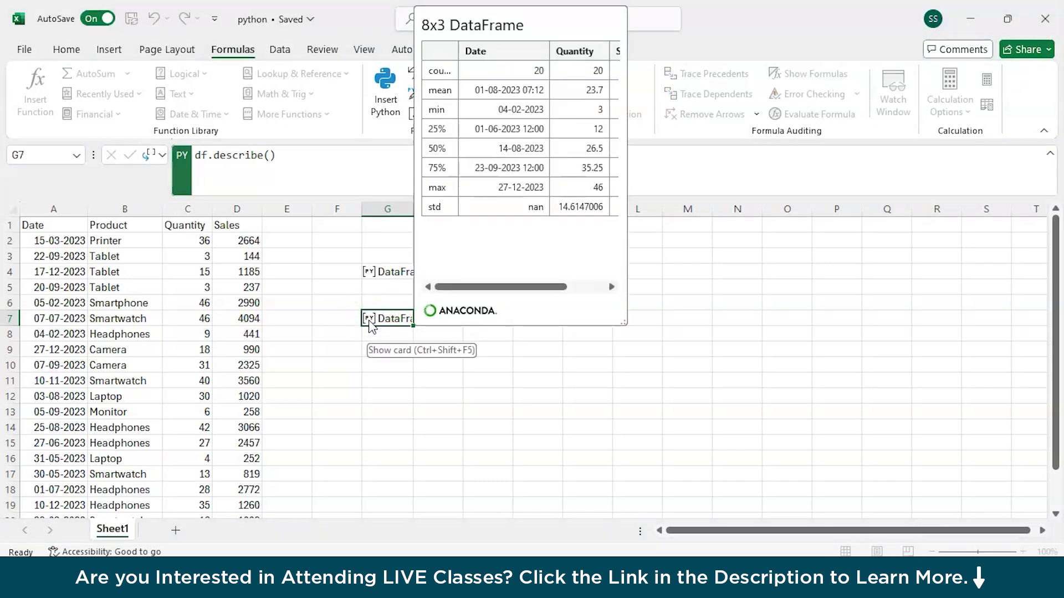
click(368, 320)
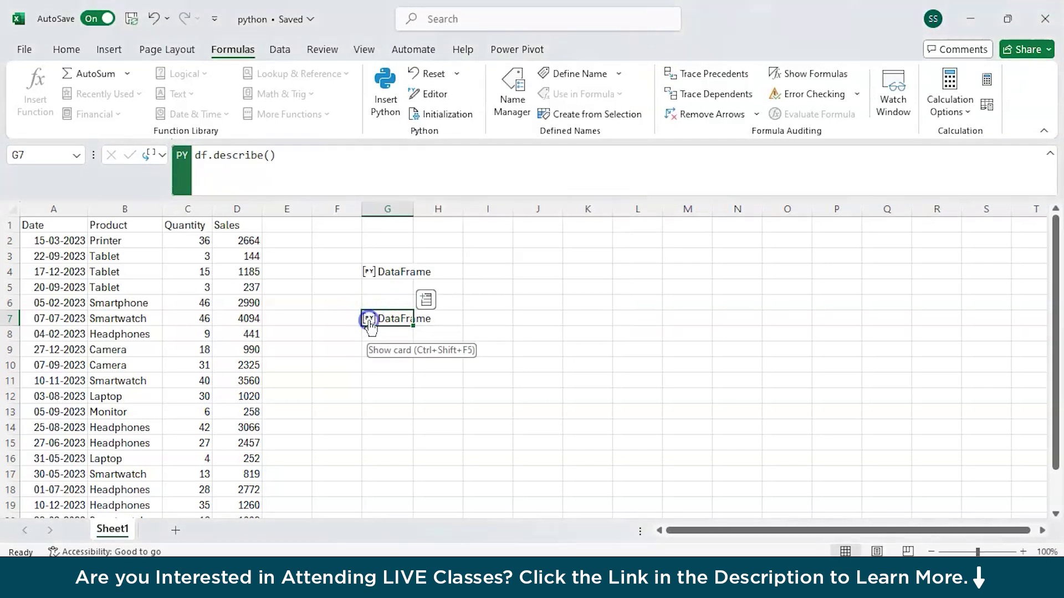
click(163, 155)
click(183, 222)
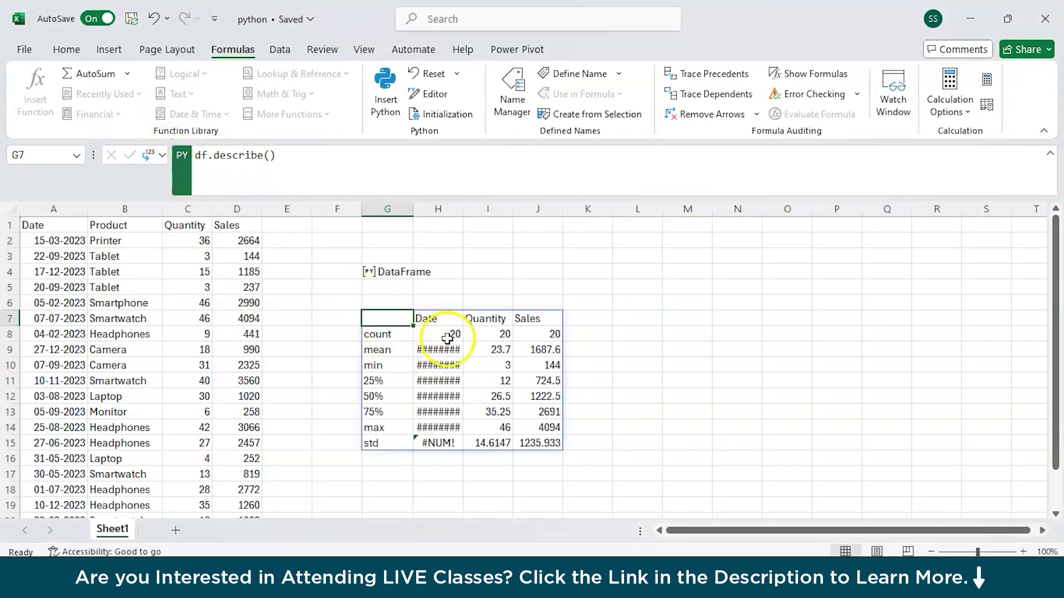
Change G7's formula to df.Product.describe() and commit it
click(214, 157)
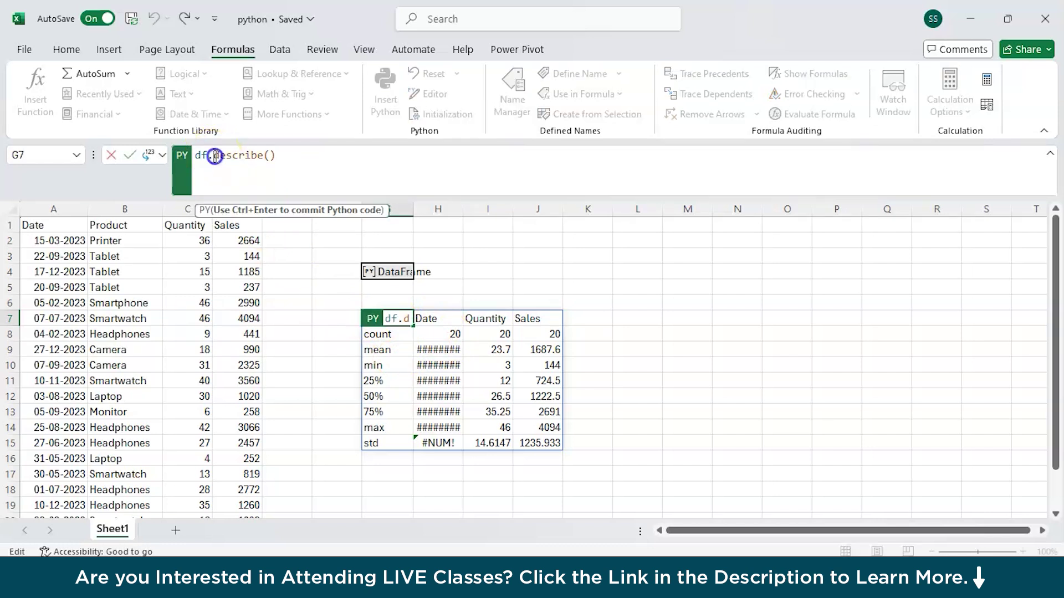
text(p)
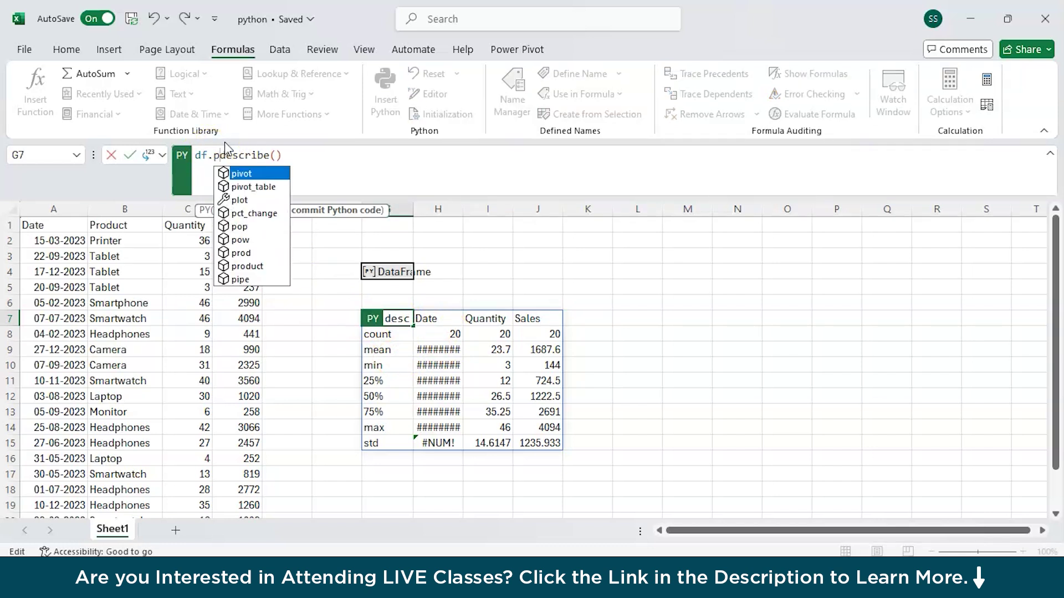
key(BackSpace)
text(Pro)
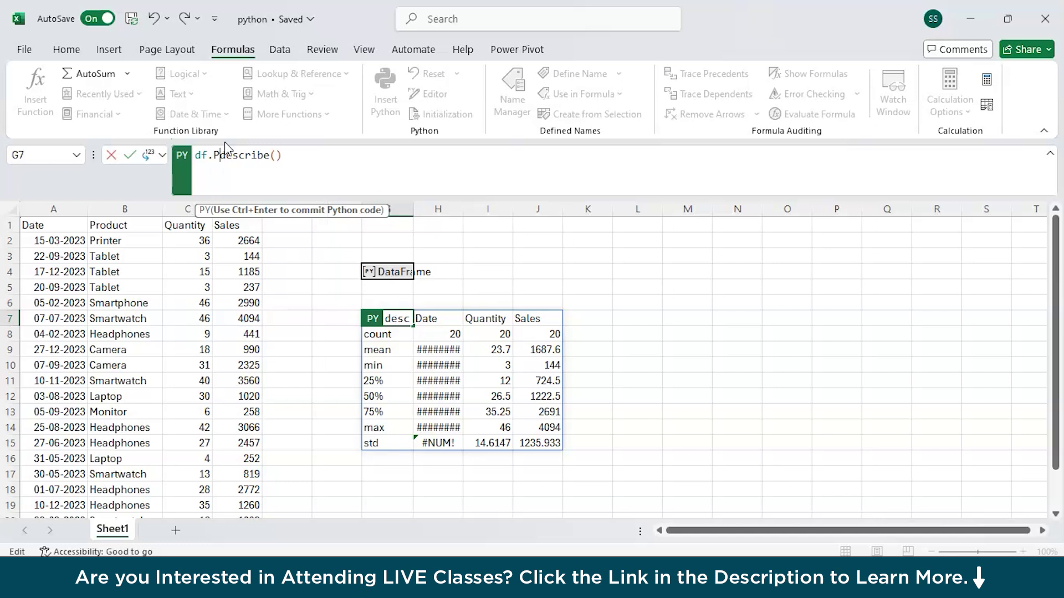
text(duct)
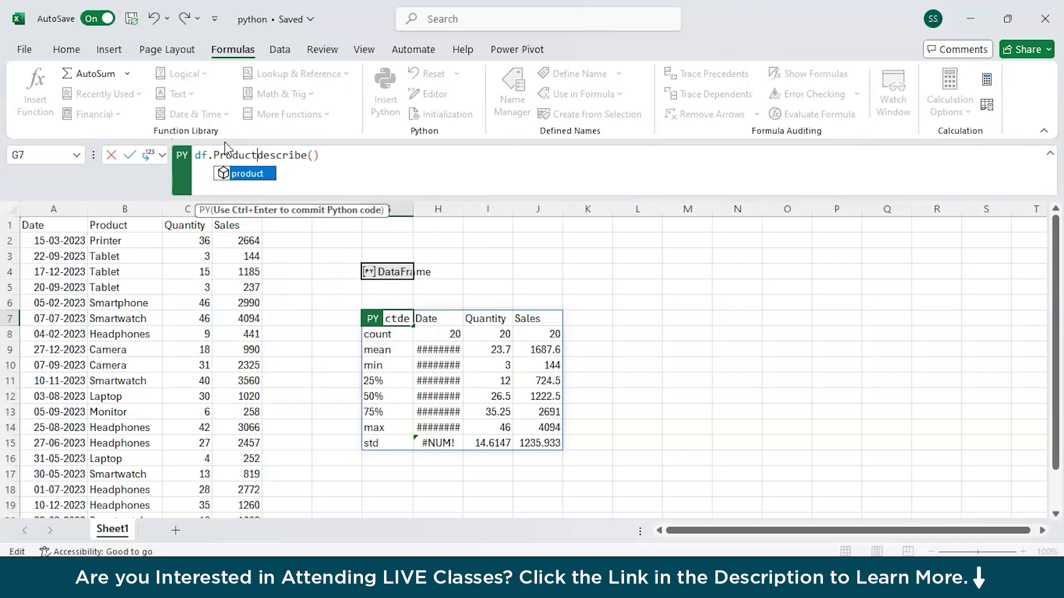
text(.)
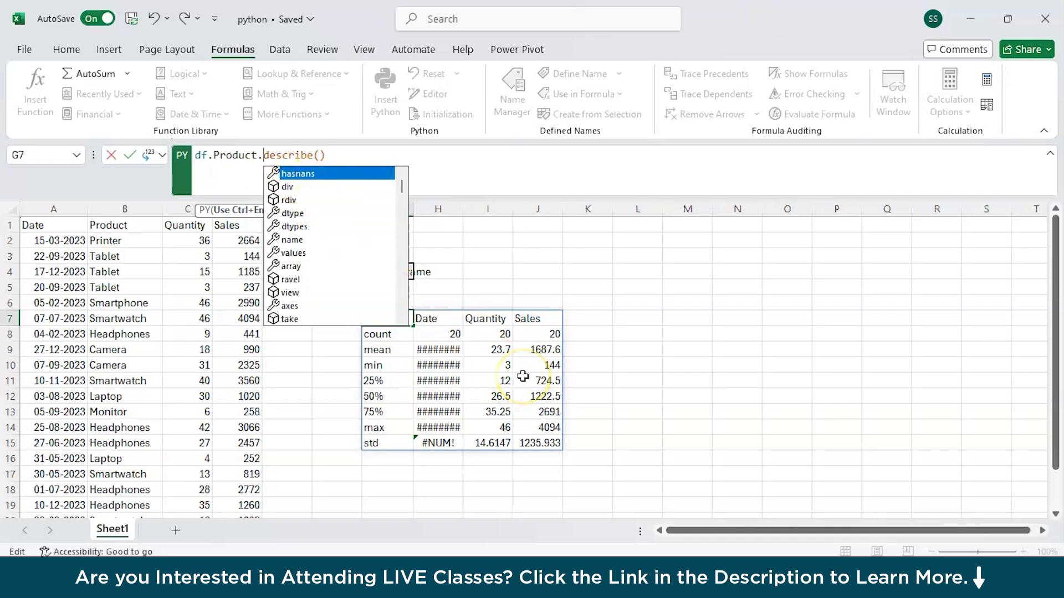
key(ctrl+Return)
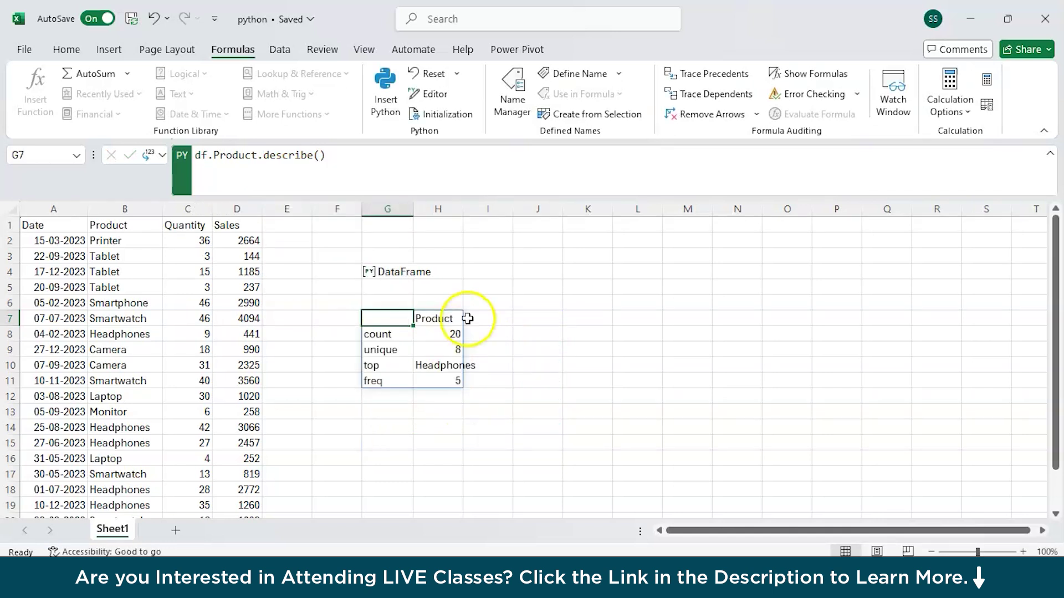
Check the Product summary: count 20, unique 8, top Headphones, freq 5
click(454, 316)
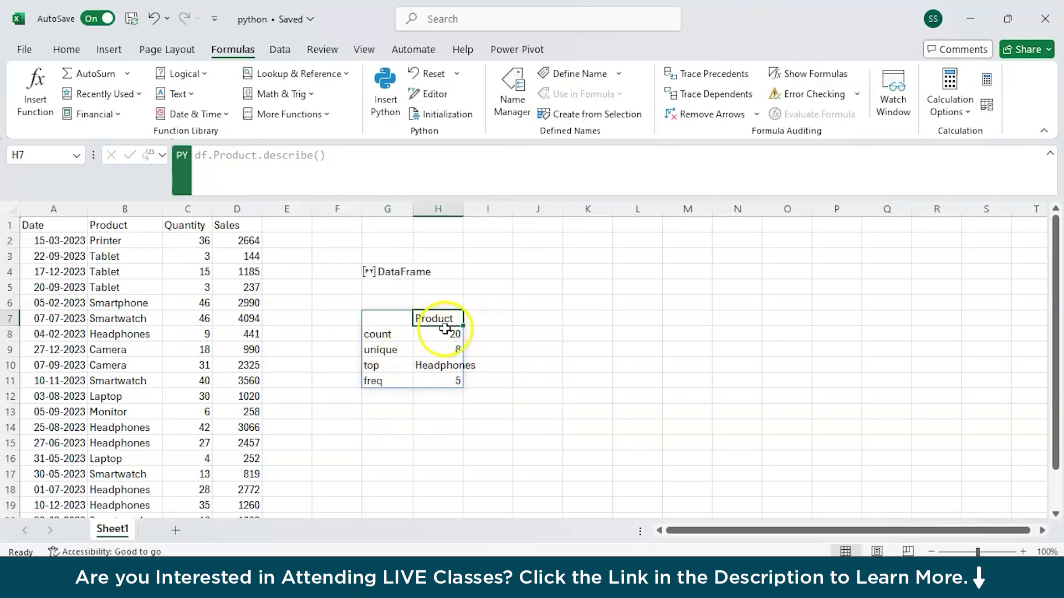
click(396, 334)
click(441, 334)
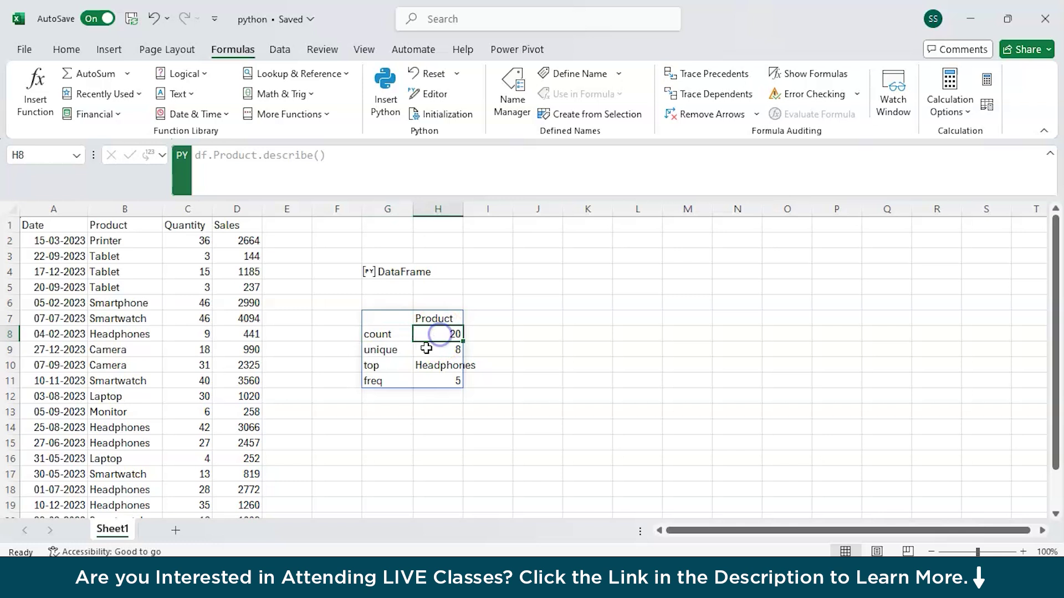
click(378, 352)
click(443, 349)
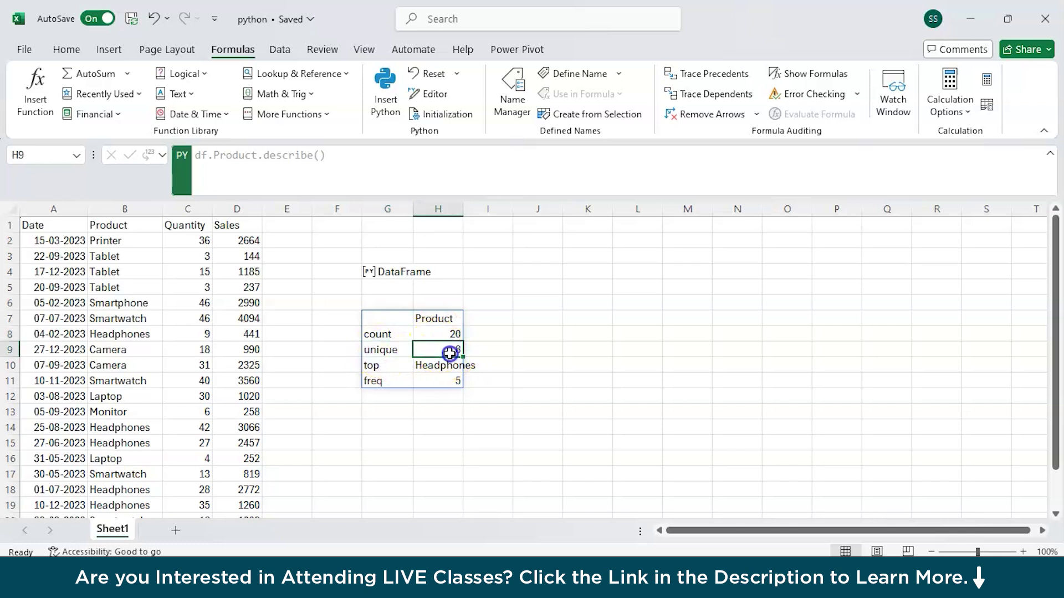
click(375, 366)
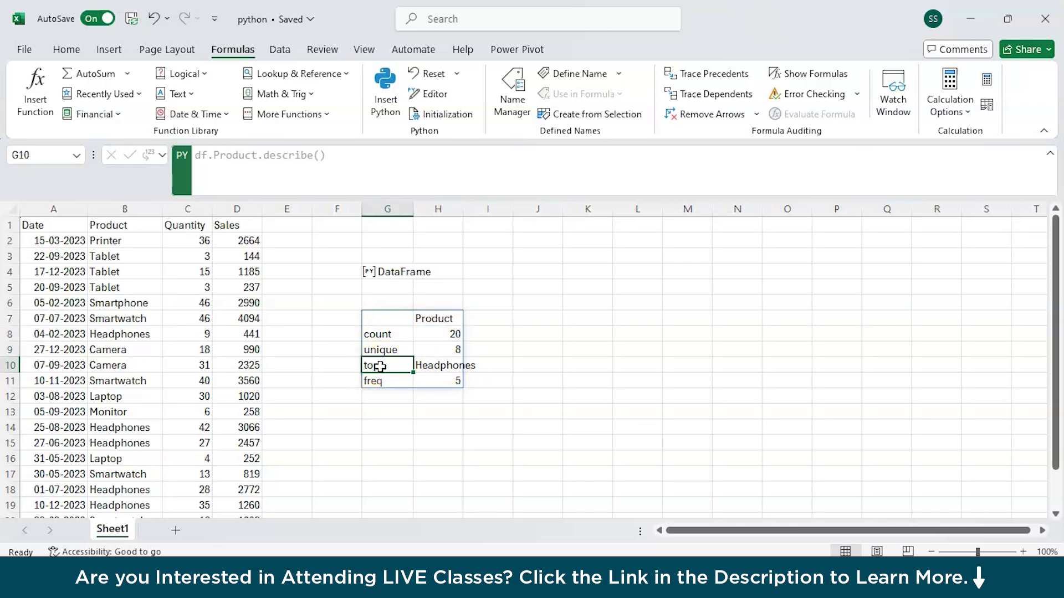
click(440, 367)
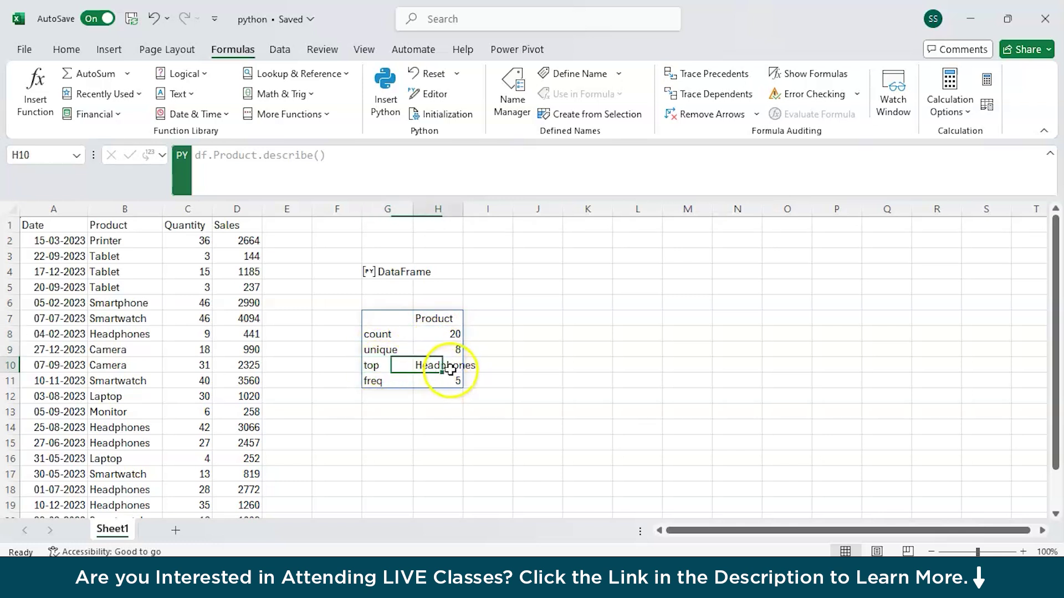
click(382, 381)
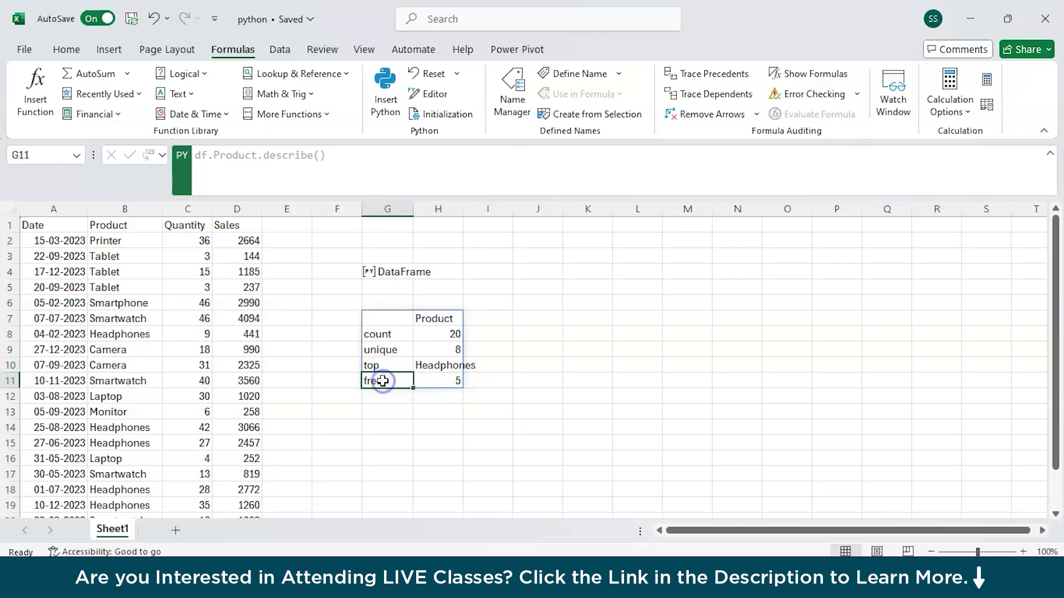
click(442, 384)
key(Left)
key(Up)
key(Up)
key(Up)
key(Up)
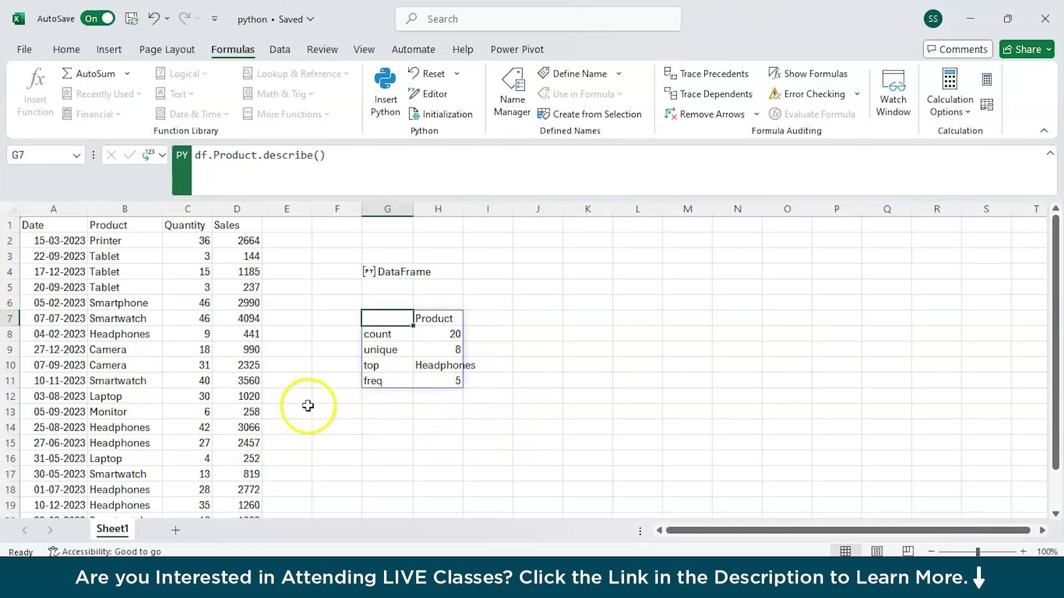
click(146, 226)
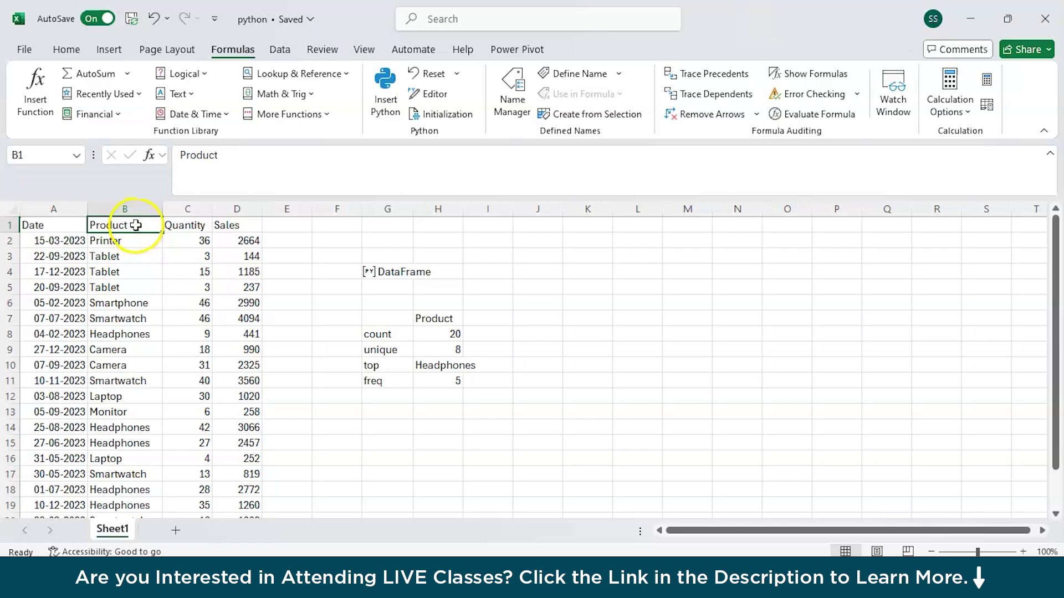
click(381, 319)
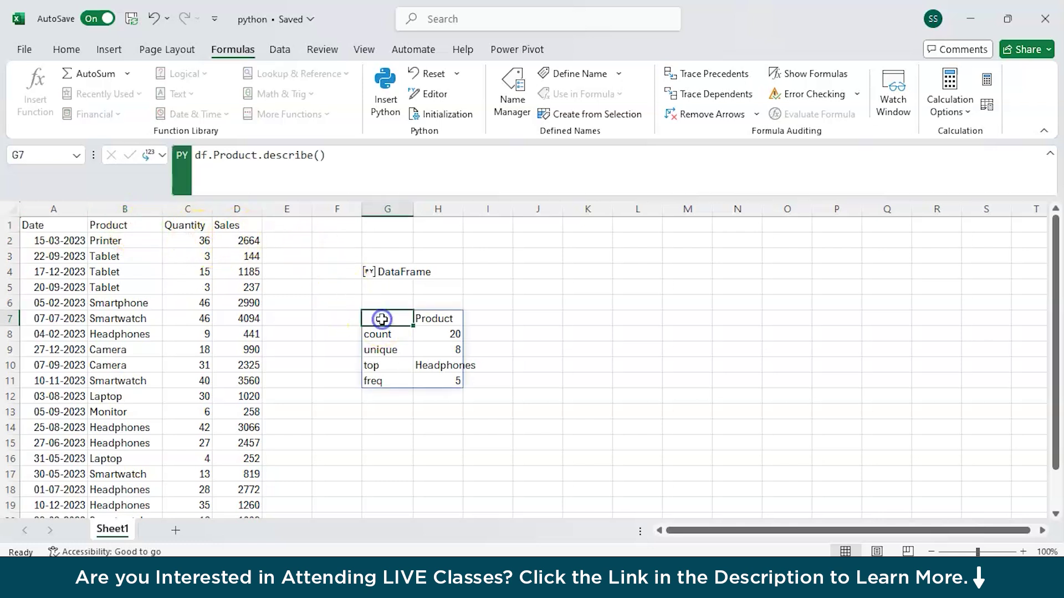
drag(214, 156, 257, 156)
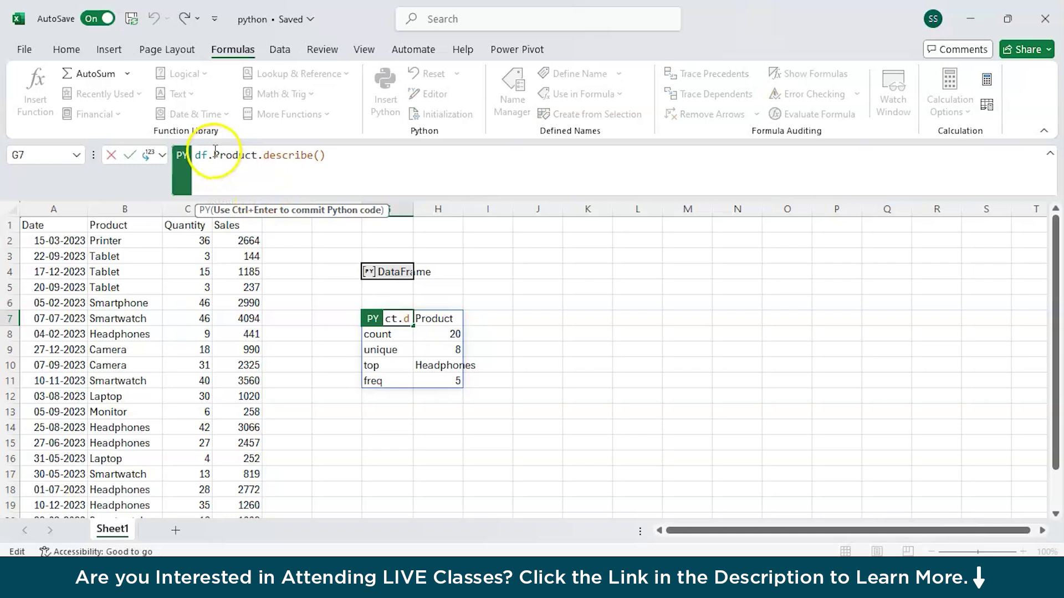
click(256, 150)
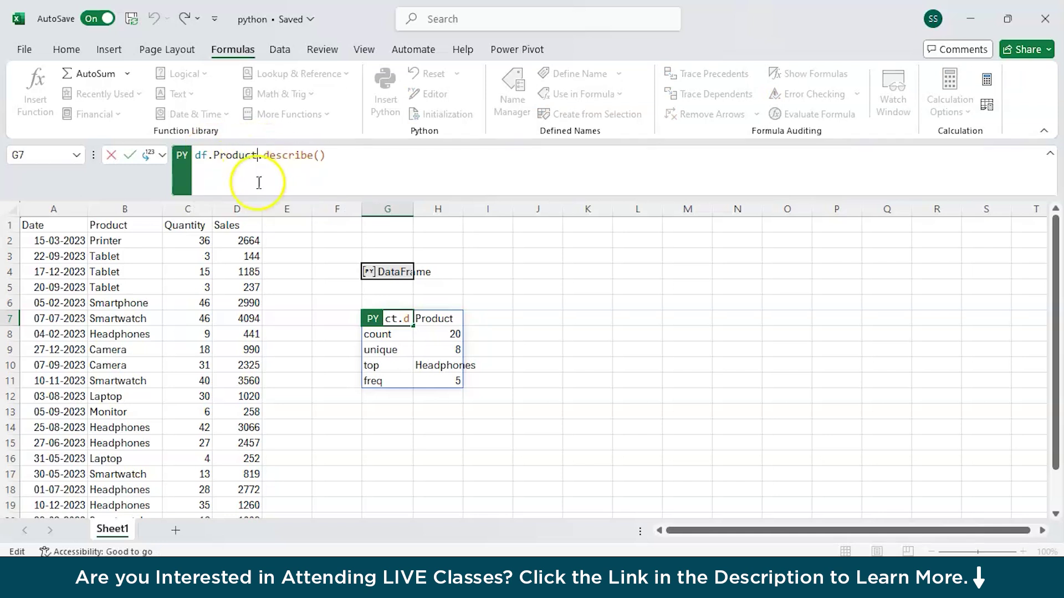
click(480, 334)
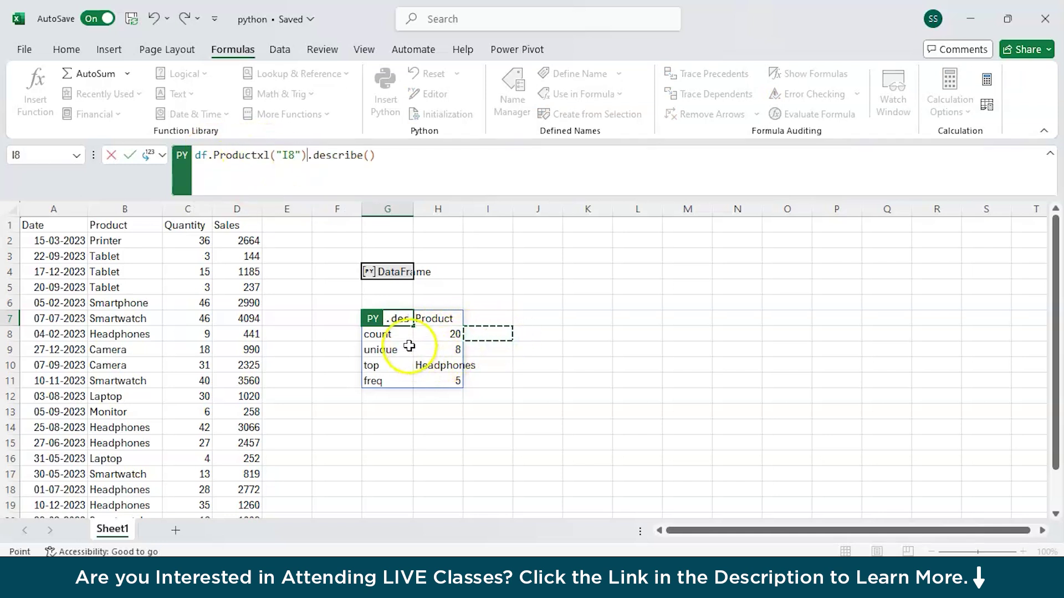
key(BackSpace)
key(BackSpace)
key(BackSpace)
key(BackSpace)
key(BackSpace)
key(BackSpace)
key(BackSpace)
key(BackSpace)
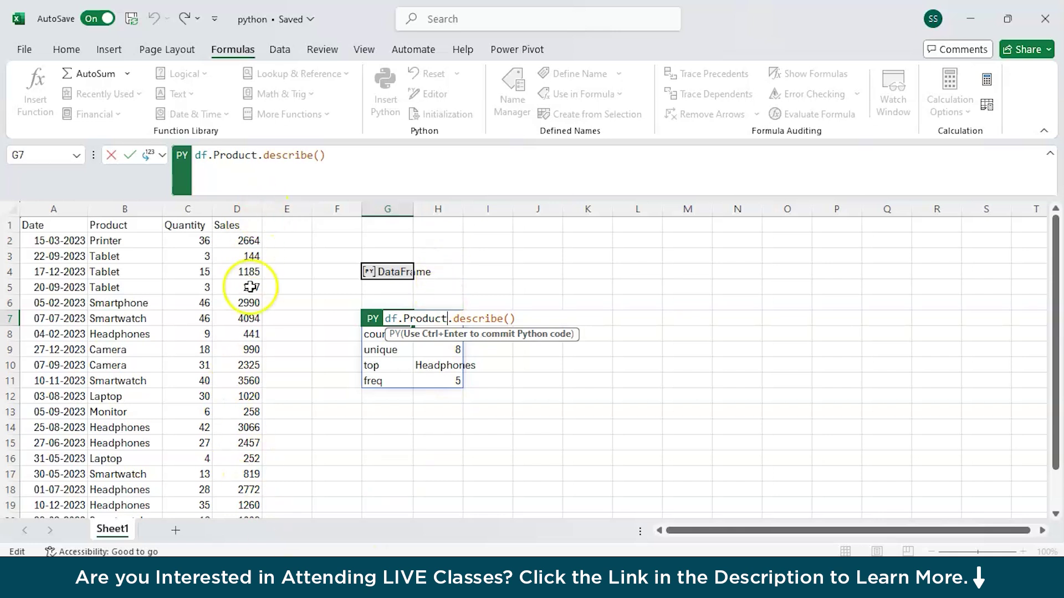
Create a Python cell in G13 that totals Sales with df.Sales.sum()
key(ctrl+Return)
click(404, 415)
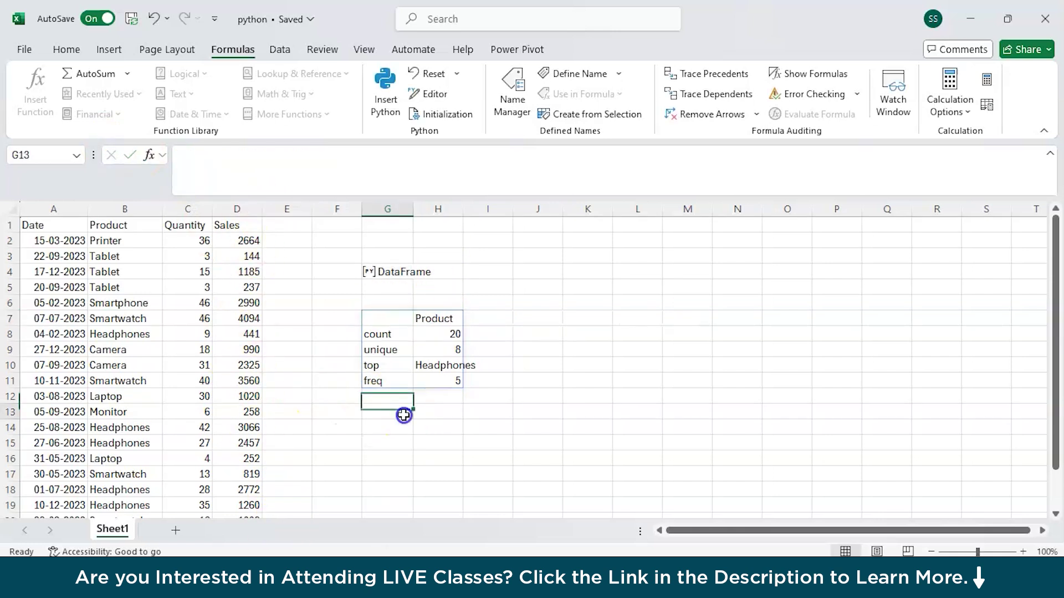
text(=py)
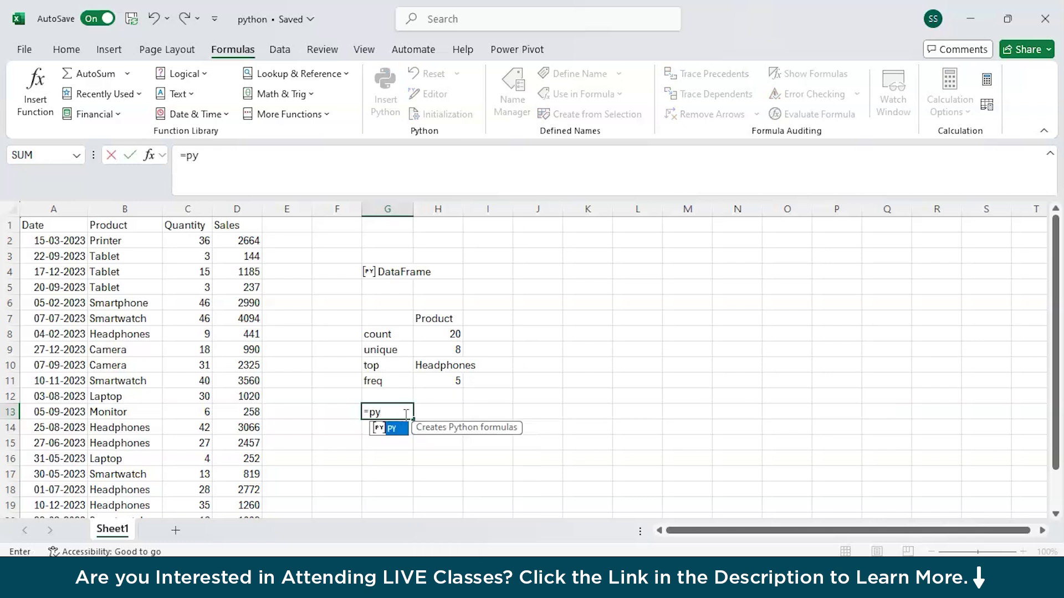
key(Tab)
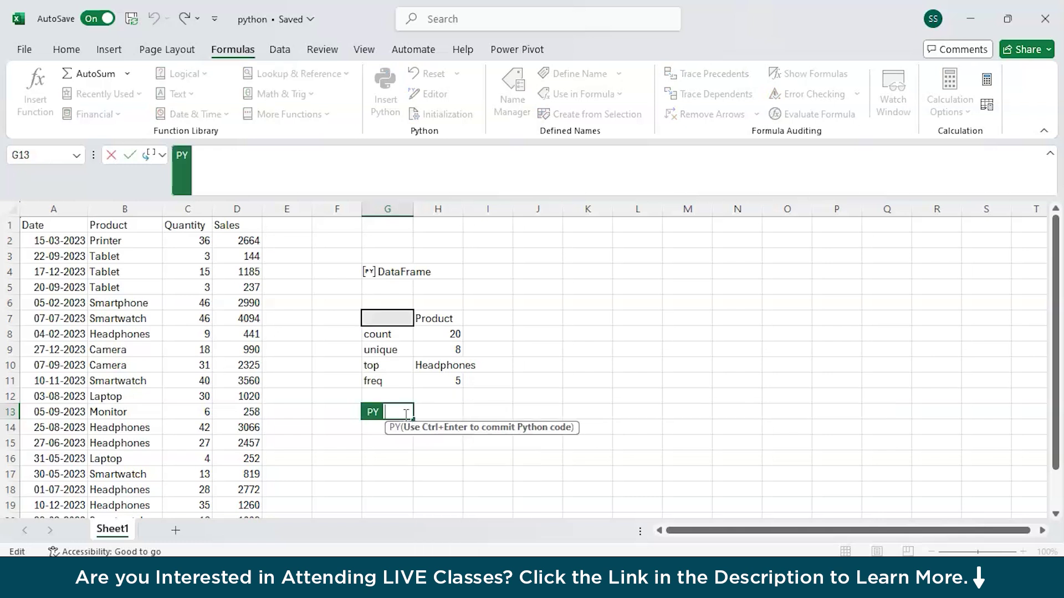
text(df)
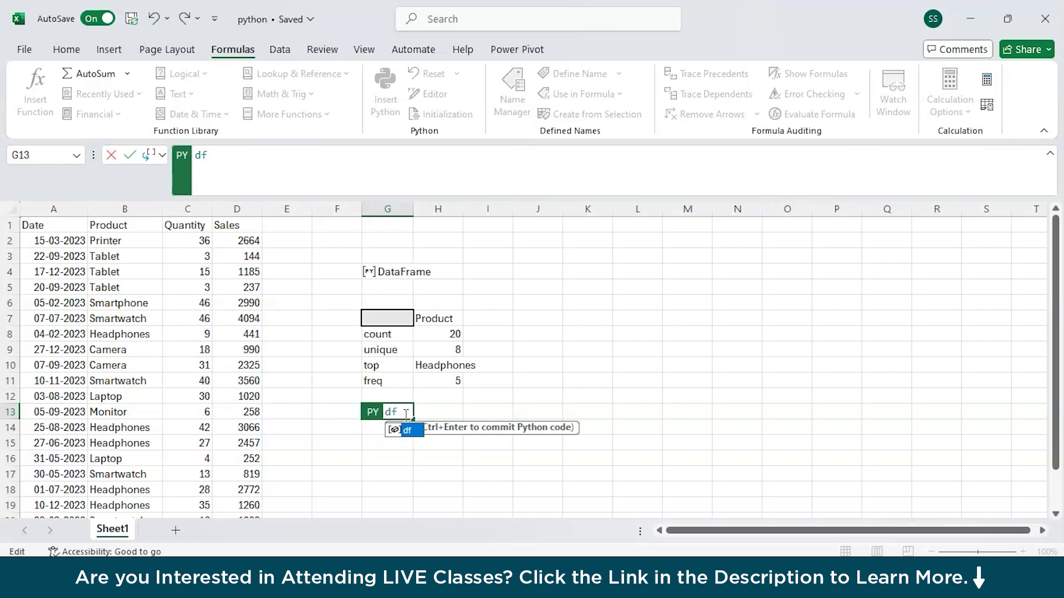
text(.Sa)
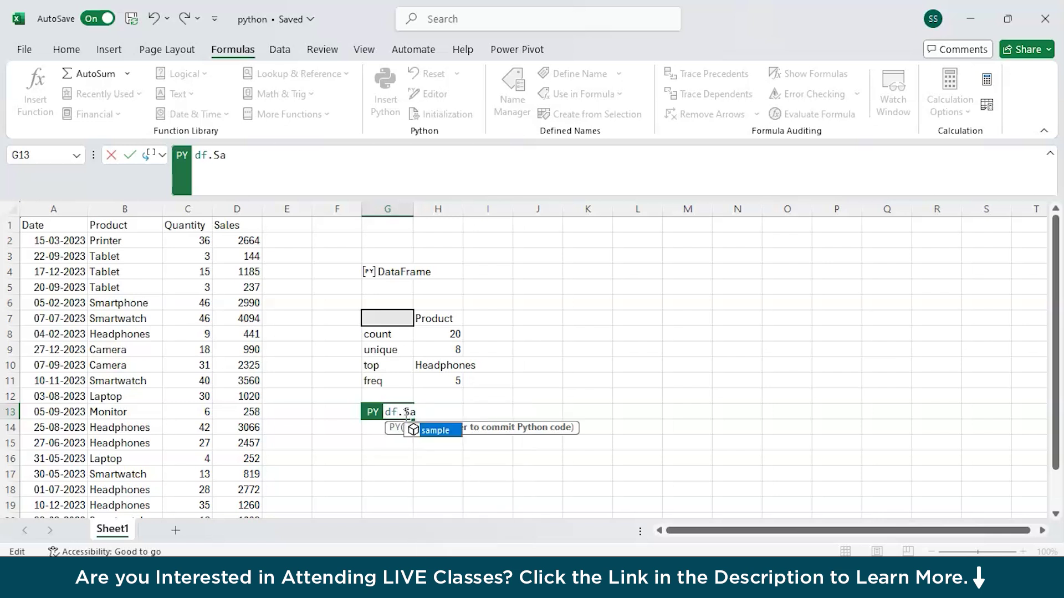
text(les)
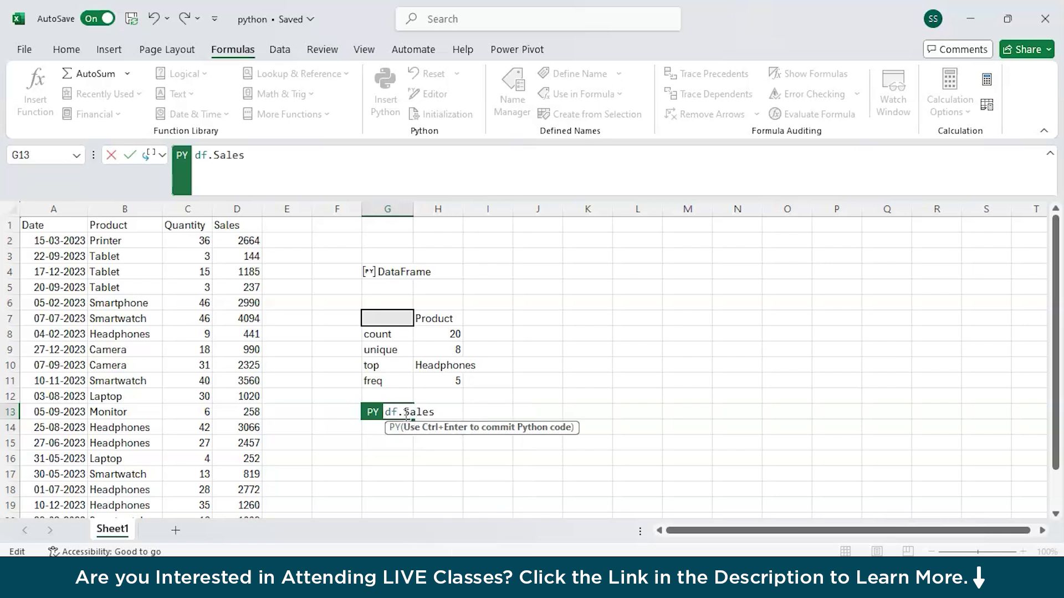
text(.sum)
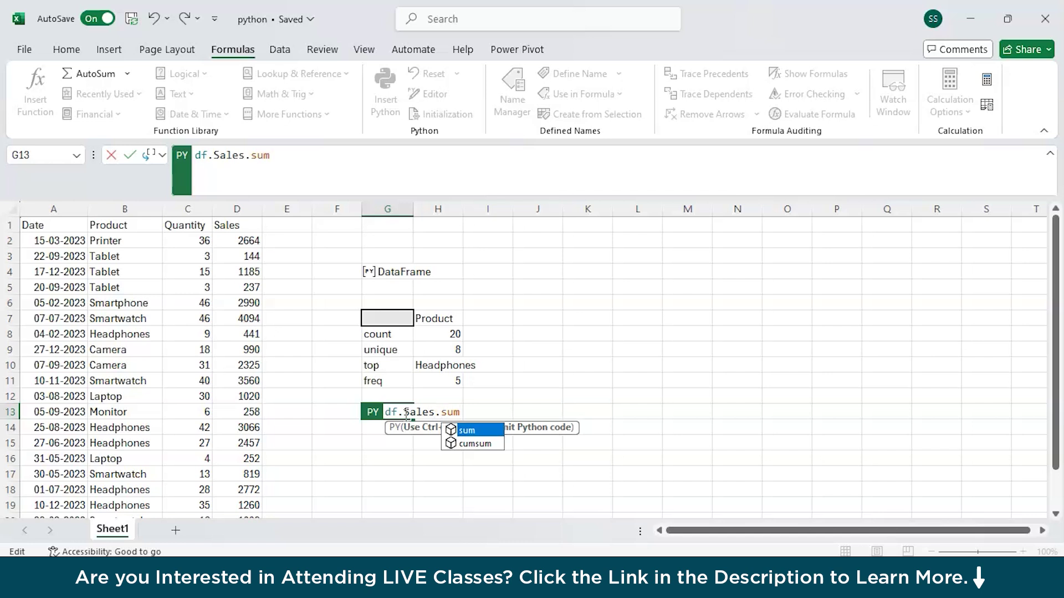
text(())
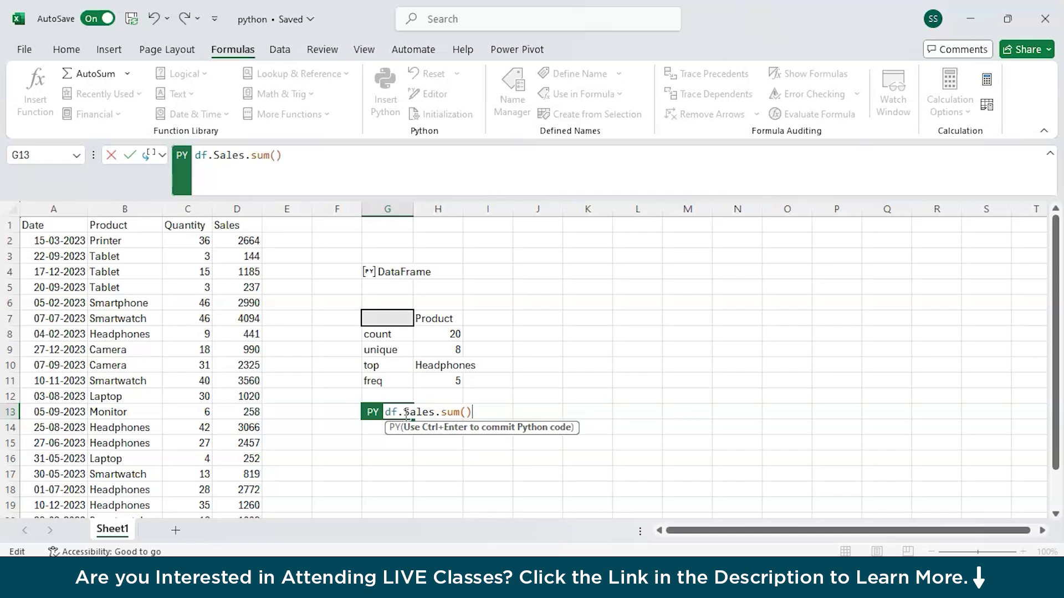
key(ctrl+Return)
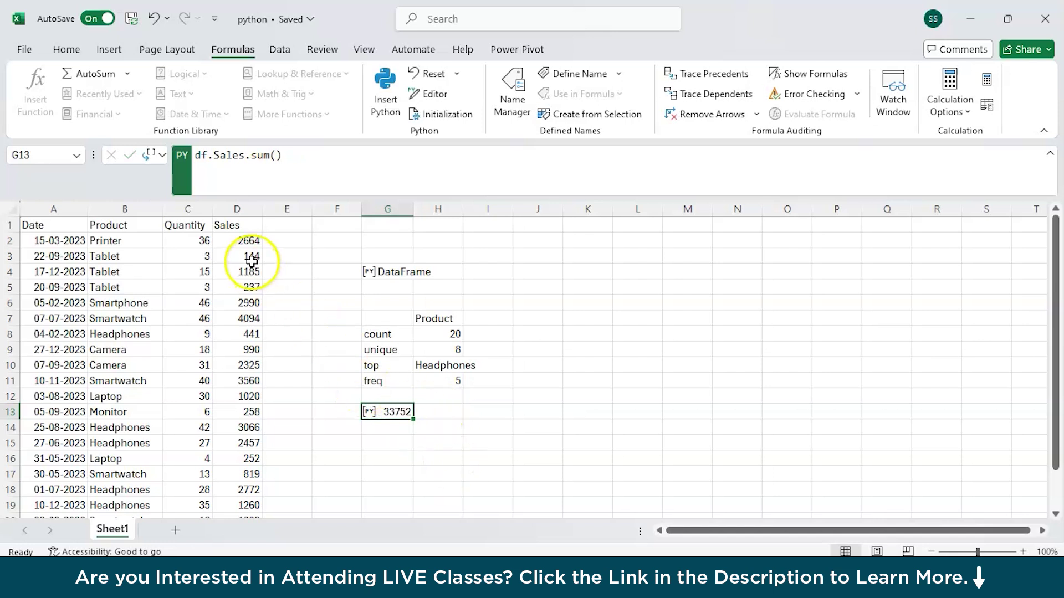
Change G13's code to df.Sales.mean() to get the average sales, 1687.6
scroll(332, 393, down, 4)
scroll(371, 413, up, 3)
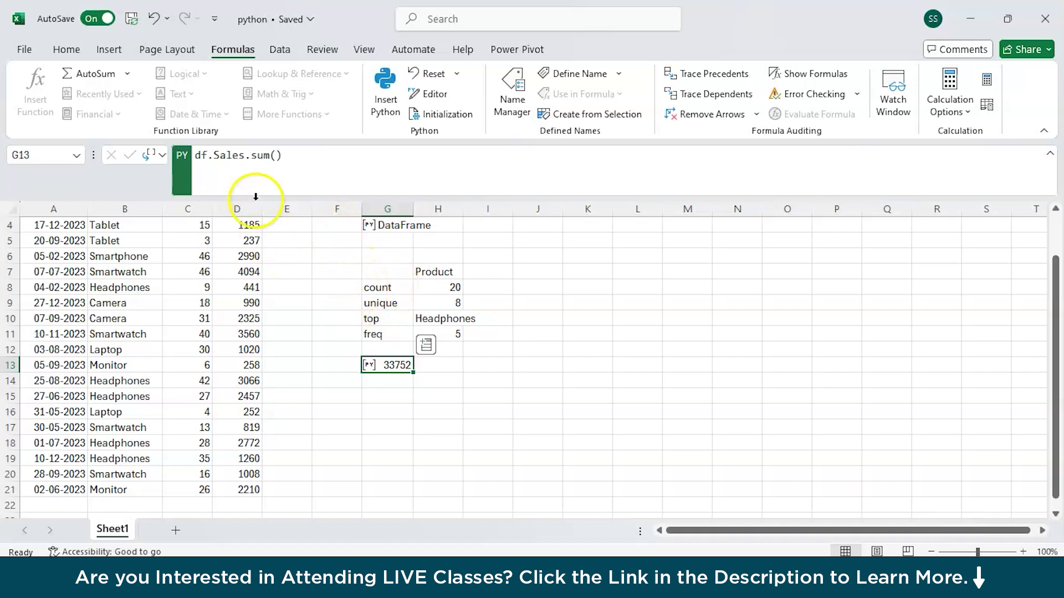
click(271, 157)
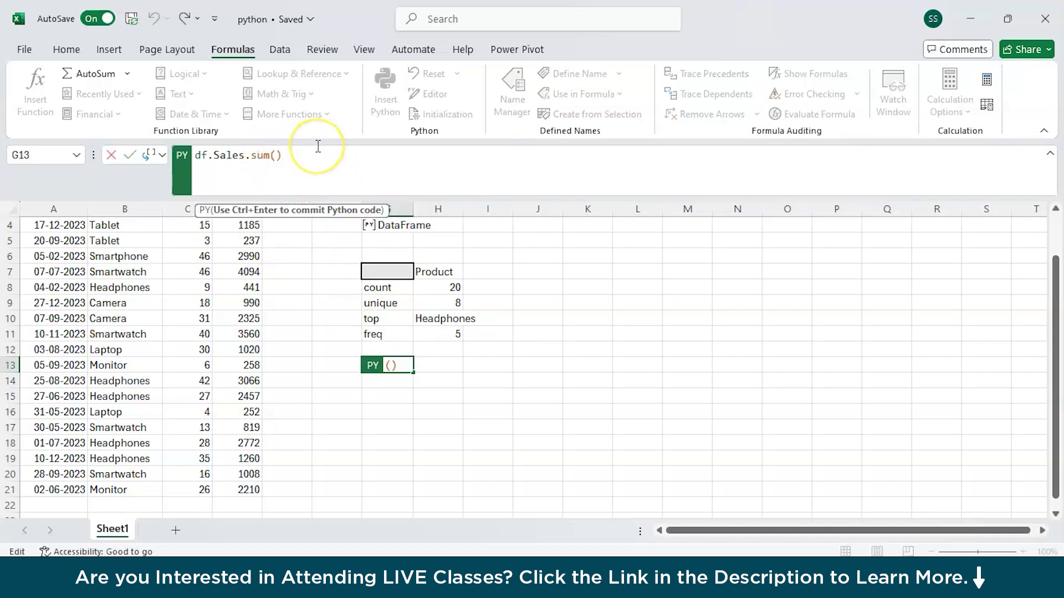
key(BackSpace)
key(BackSpace)
key(BackSpace)
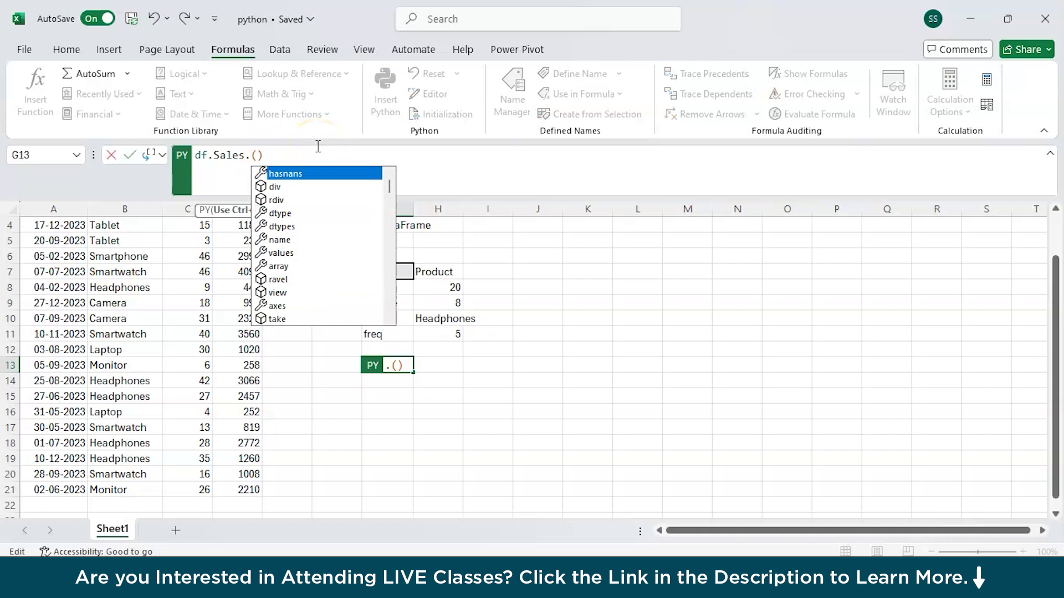
text(mean)
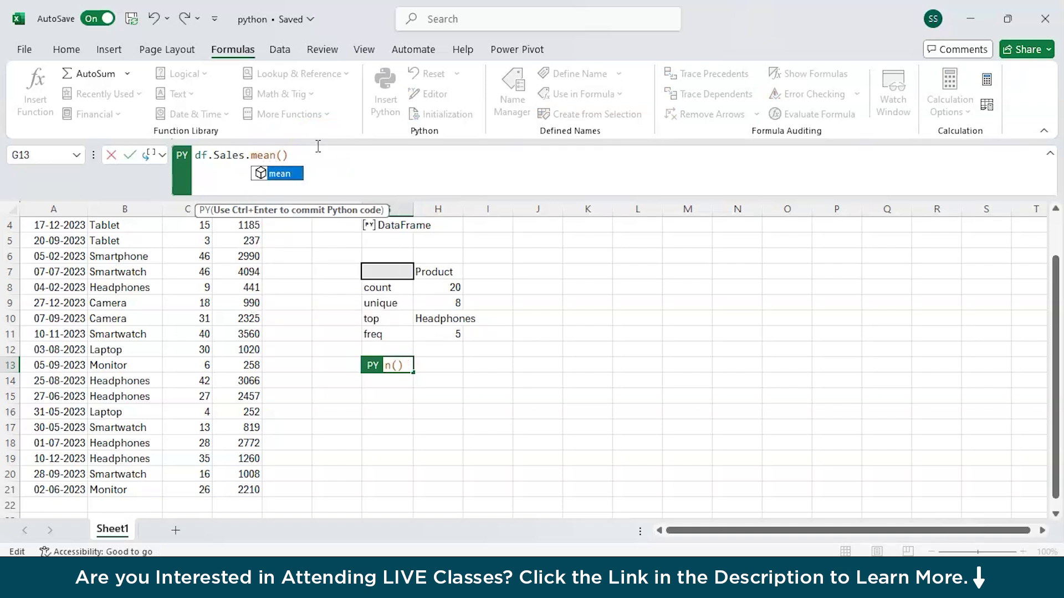
key(ctrl+Return)
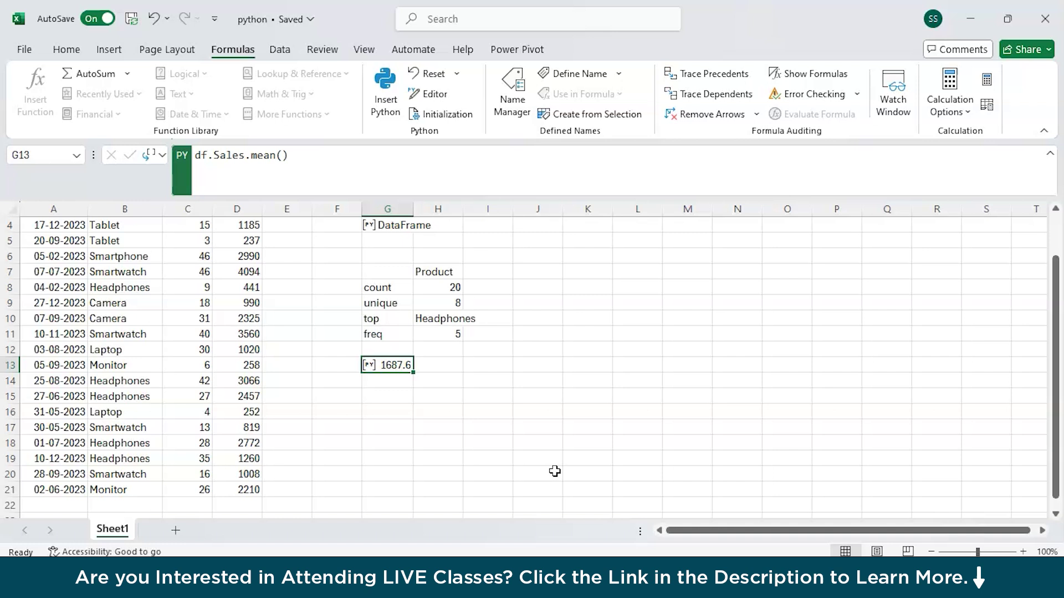
Enter the Python formula df.groupby("Date").Sales.sum() in G15 to total Sales per date
scroll(177, 507, up, 1)
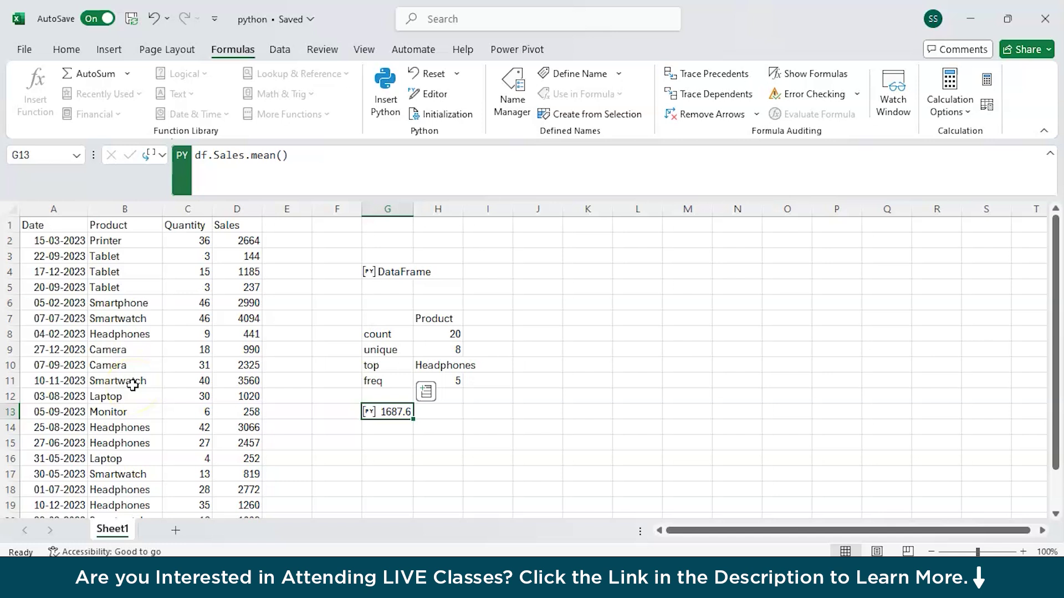
click(389, 449)
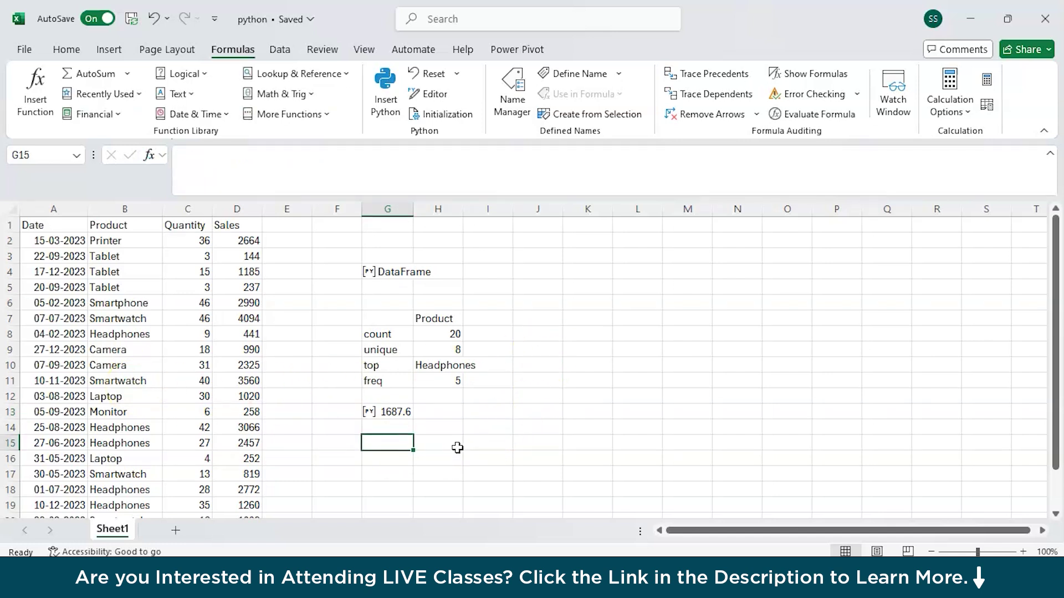
text(=py)
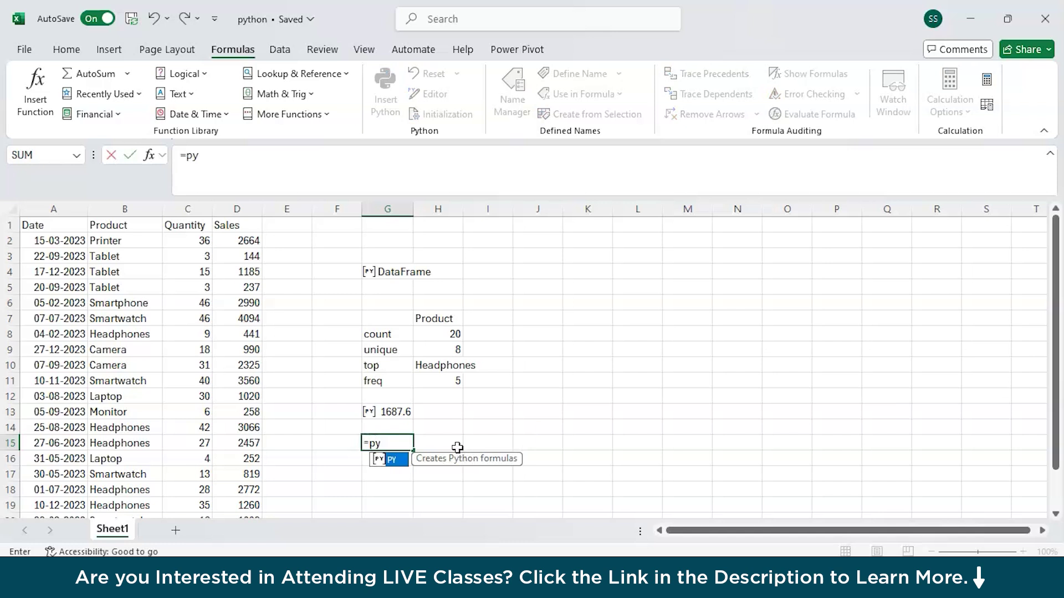
key(Tab)
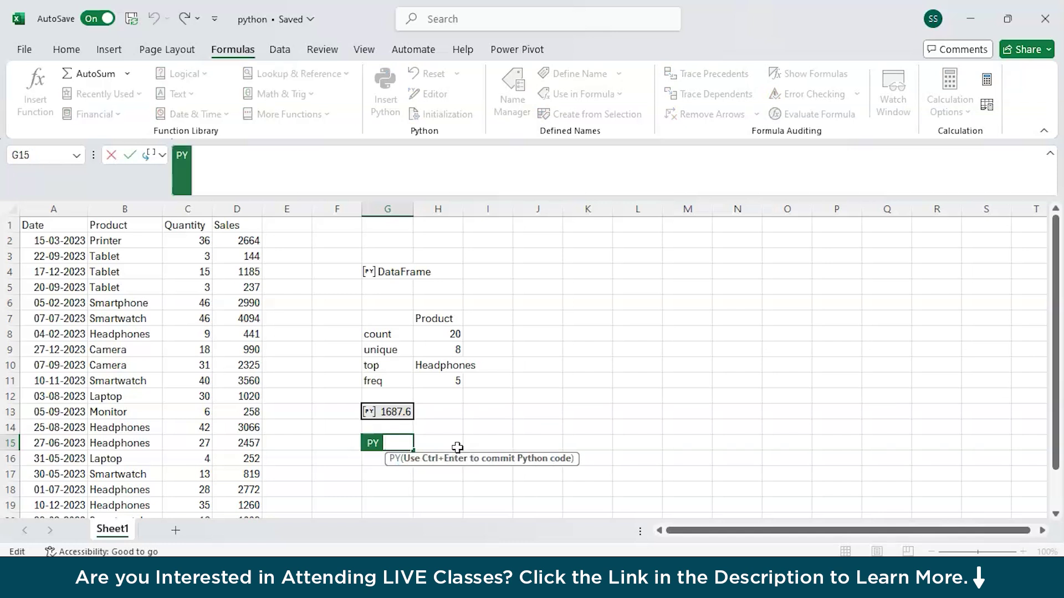
text(df)
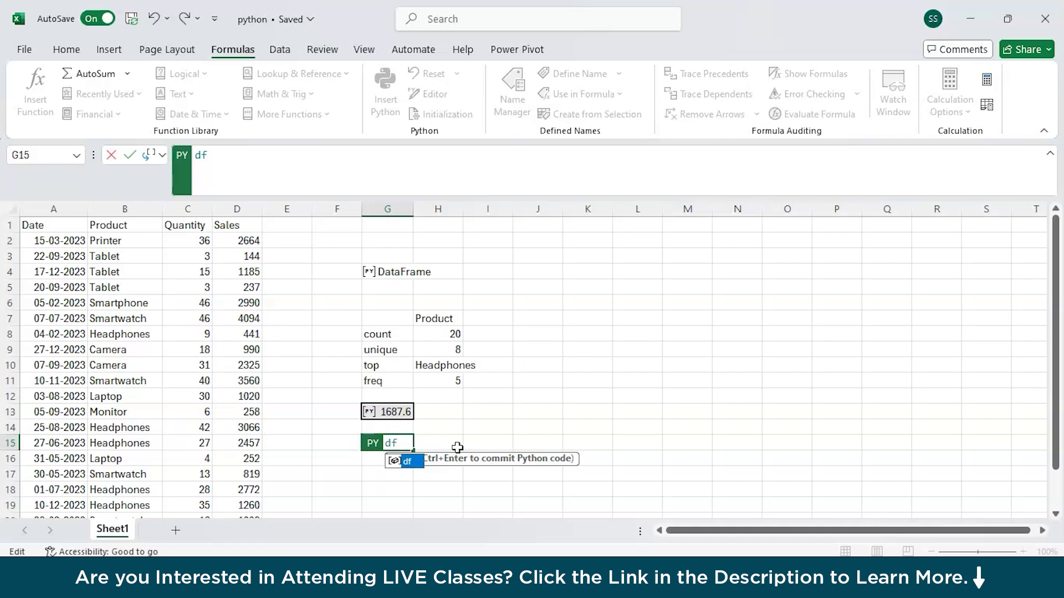
text(.gr)
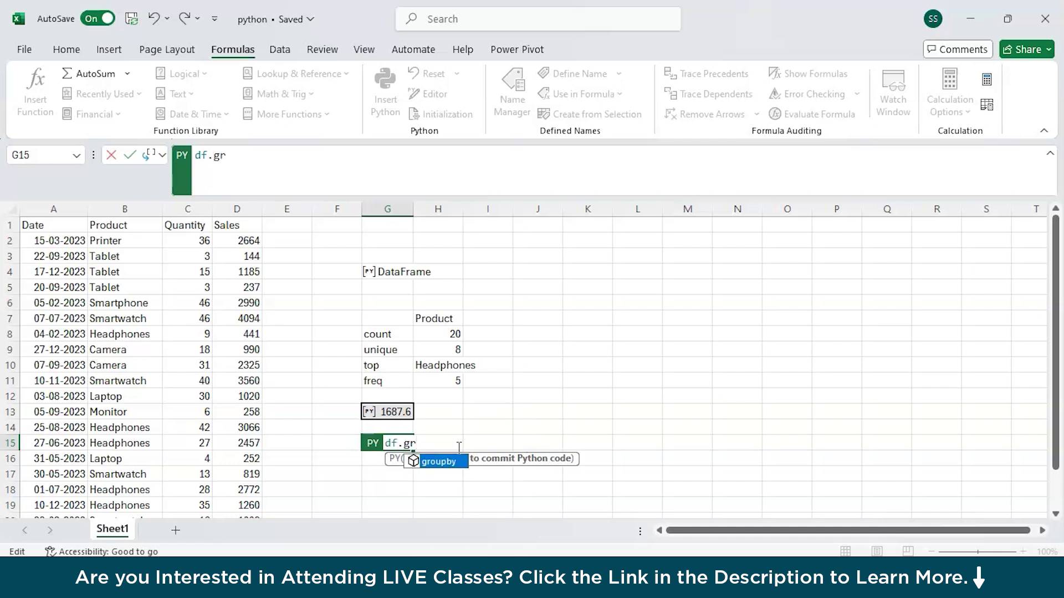
text(oupby(")
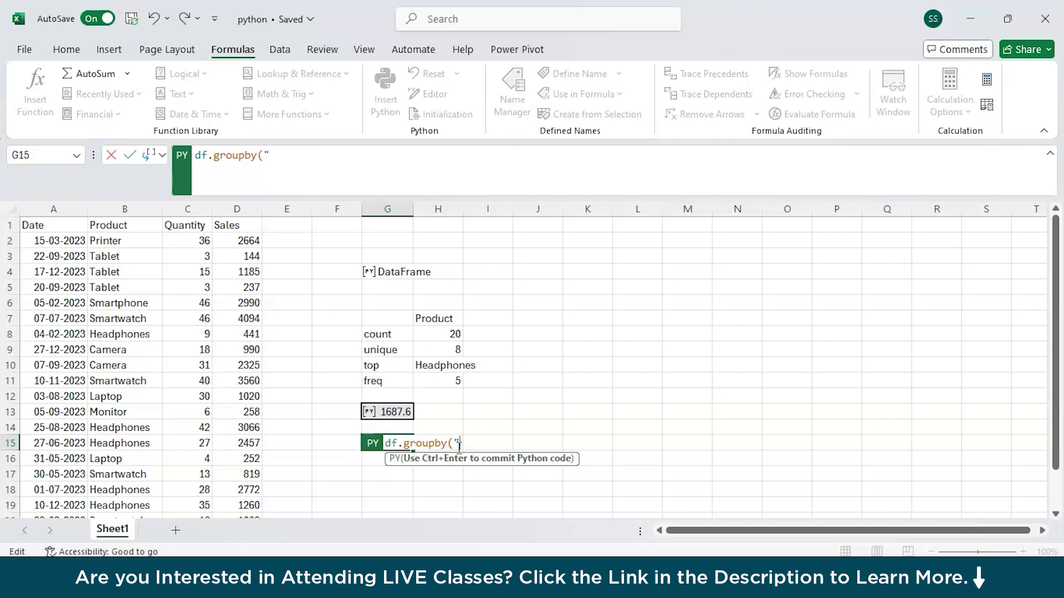
text(Date").Sa)
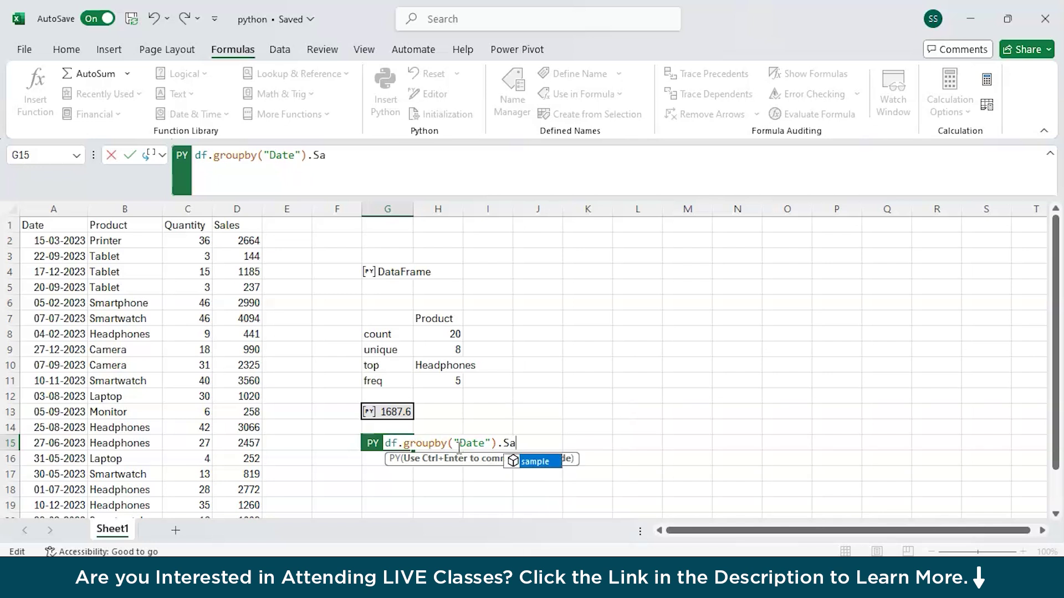
text(les)
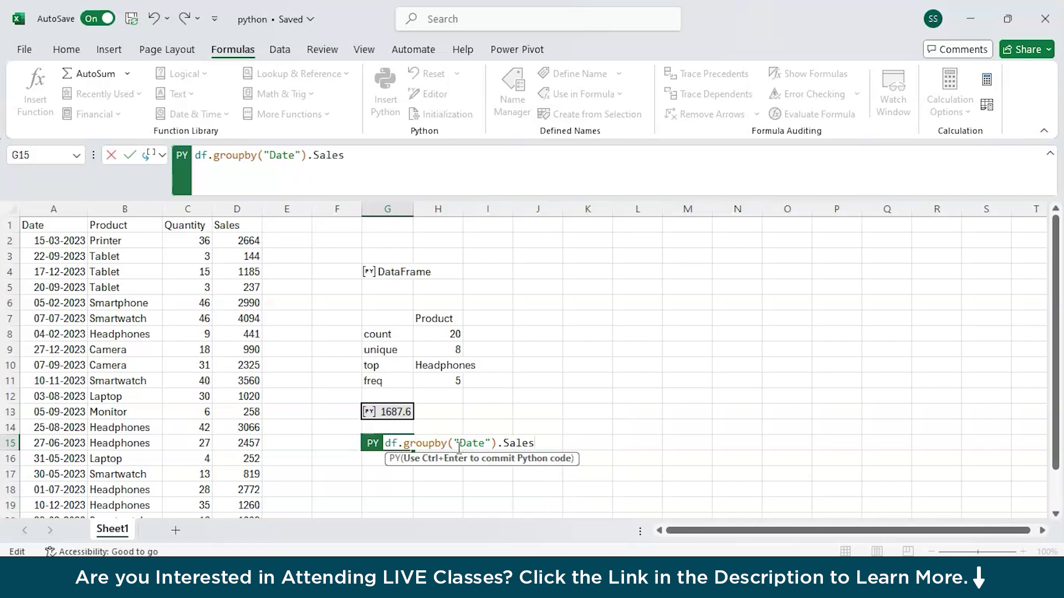
text(.sum())
key(ctrl+Return)
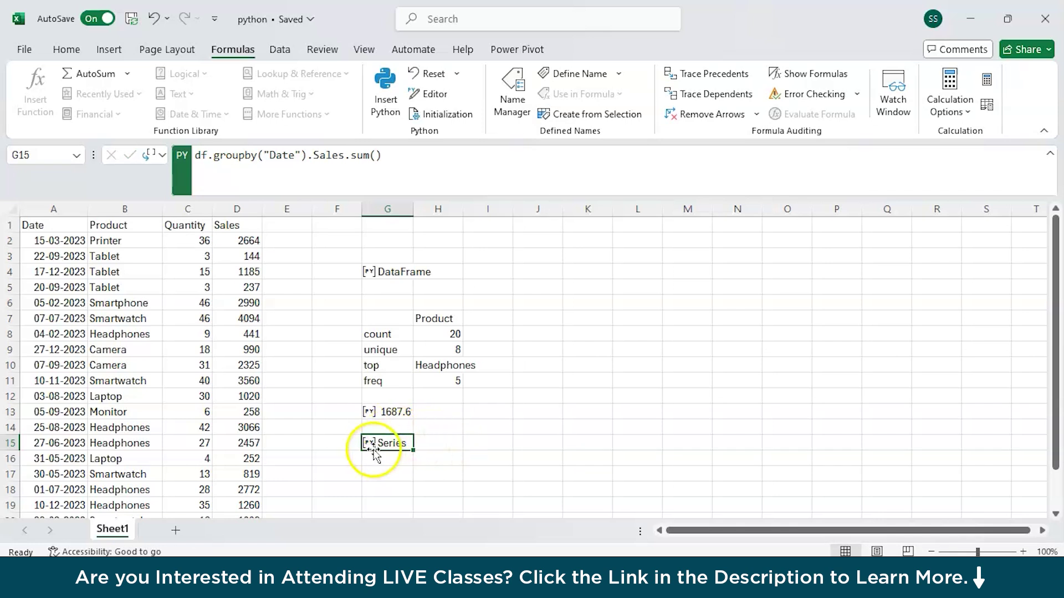
click(161, 158)
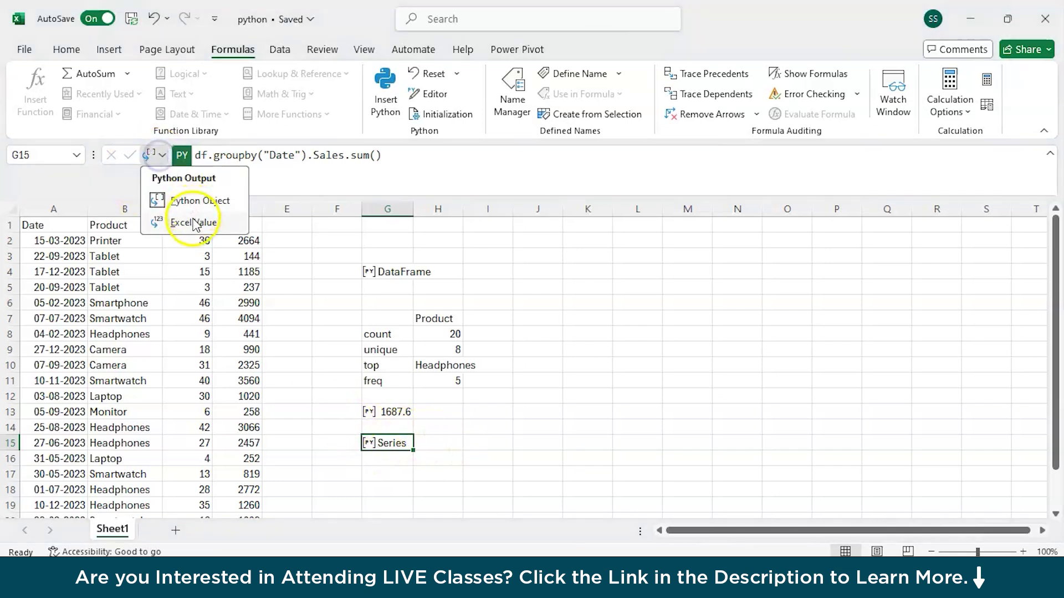
click(166, 221)
scroll(596, 334, down, 1)
scroll(601, 327, down, 3)
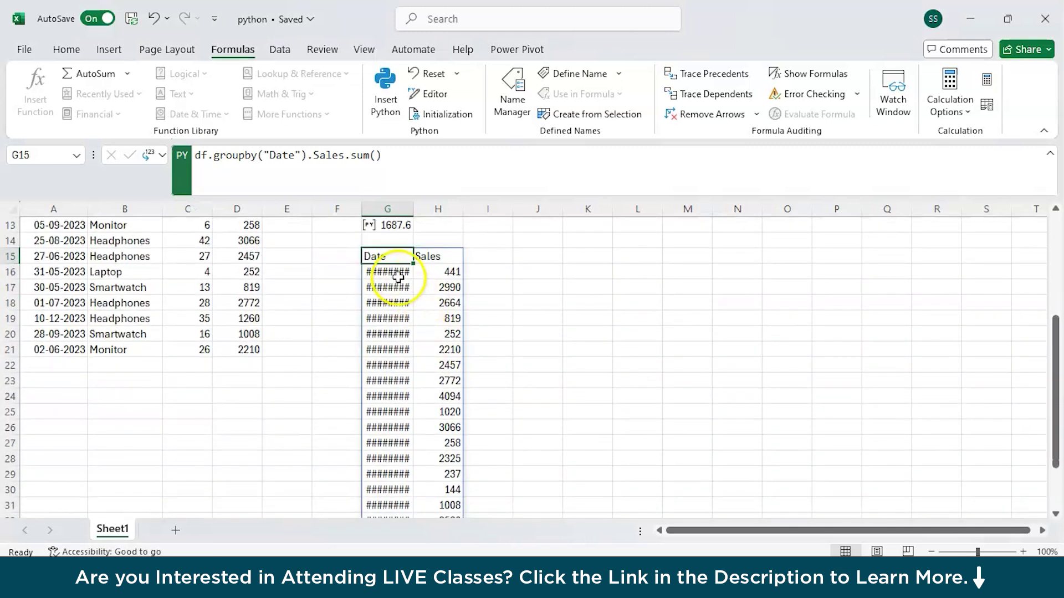
click(390, 272)
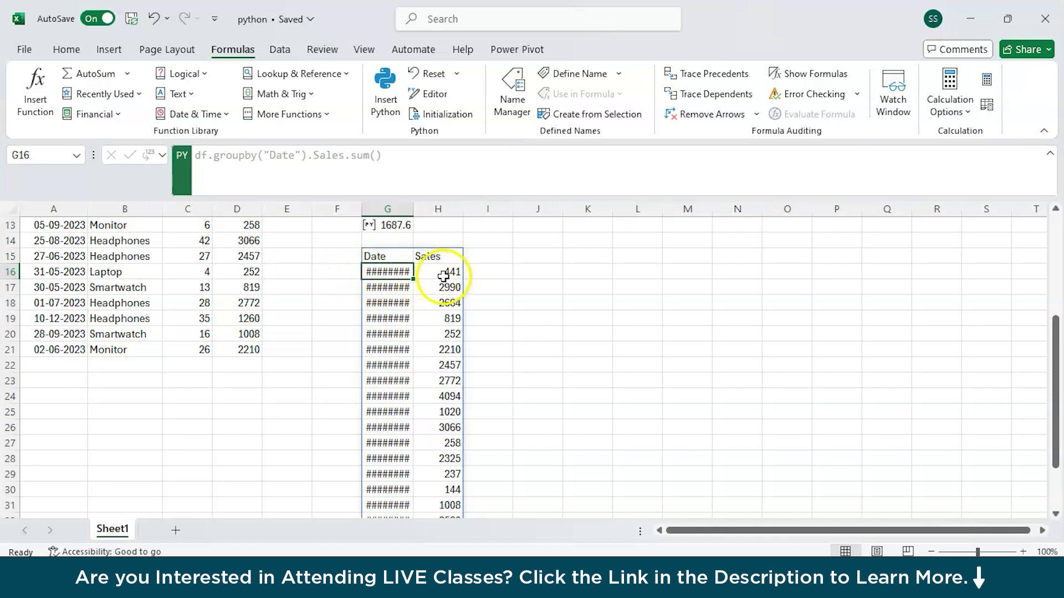
scroll(446, 289, down, 3)
scroll(459, 308, up, 7)
key(Up)
scroll(452, 456, down, 8)
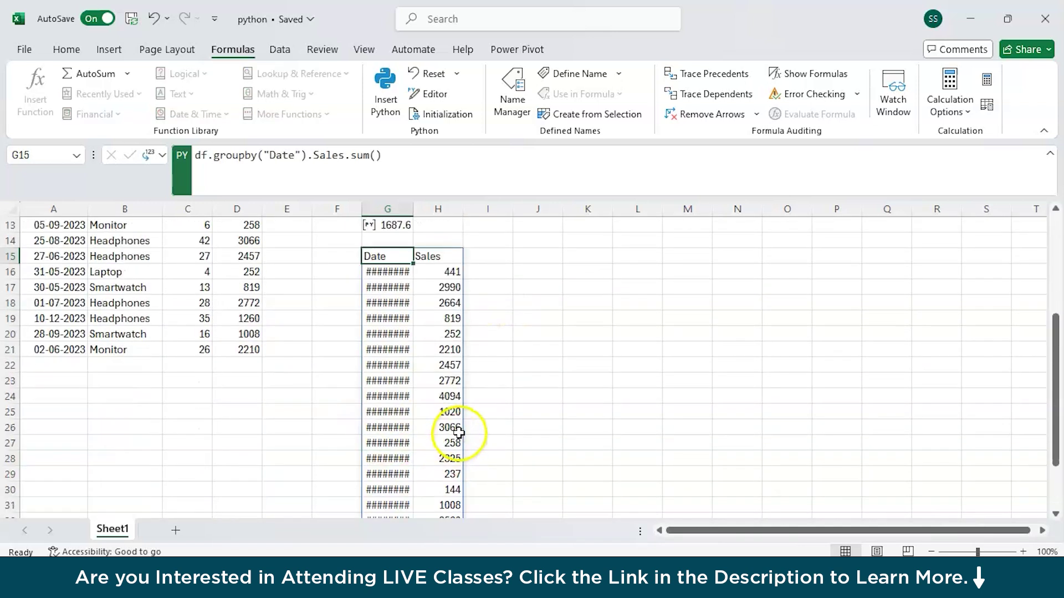
scroll(485, 391, up, 6)
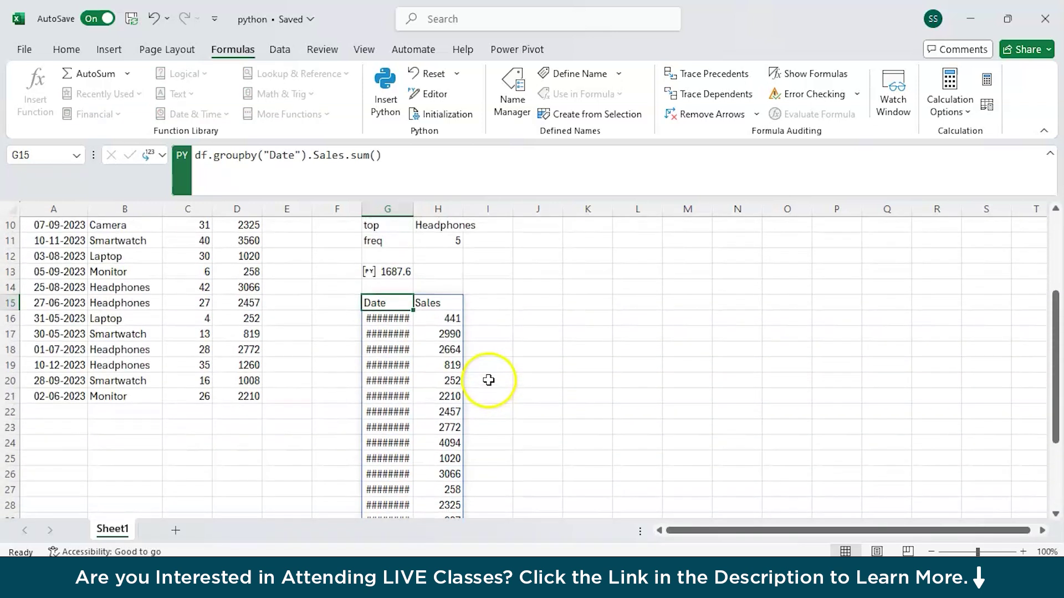
scroll(231, 334, up, 3)
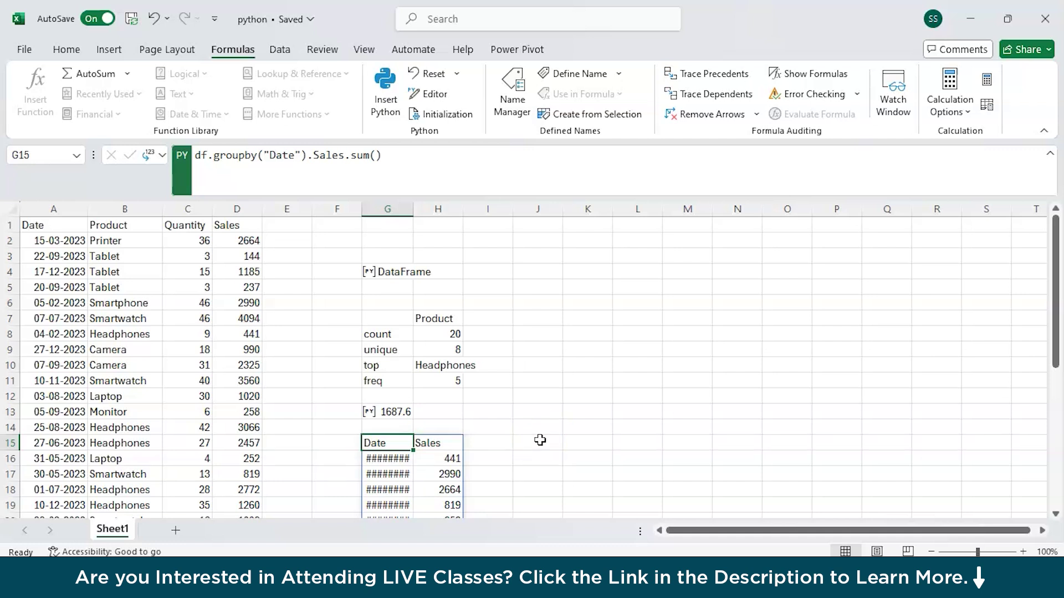
Change G15's grouping key to pd.Grouper(key="Date",freq="M") so Sales are totalled monthly
click(267, 158)
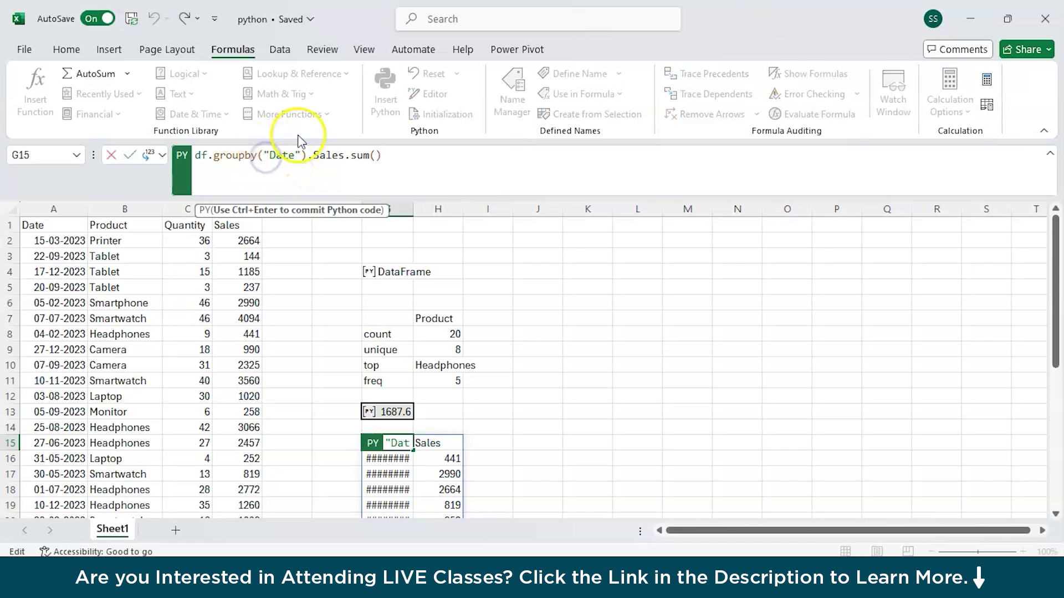
text(pd)
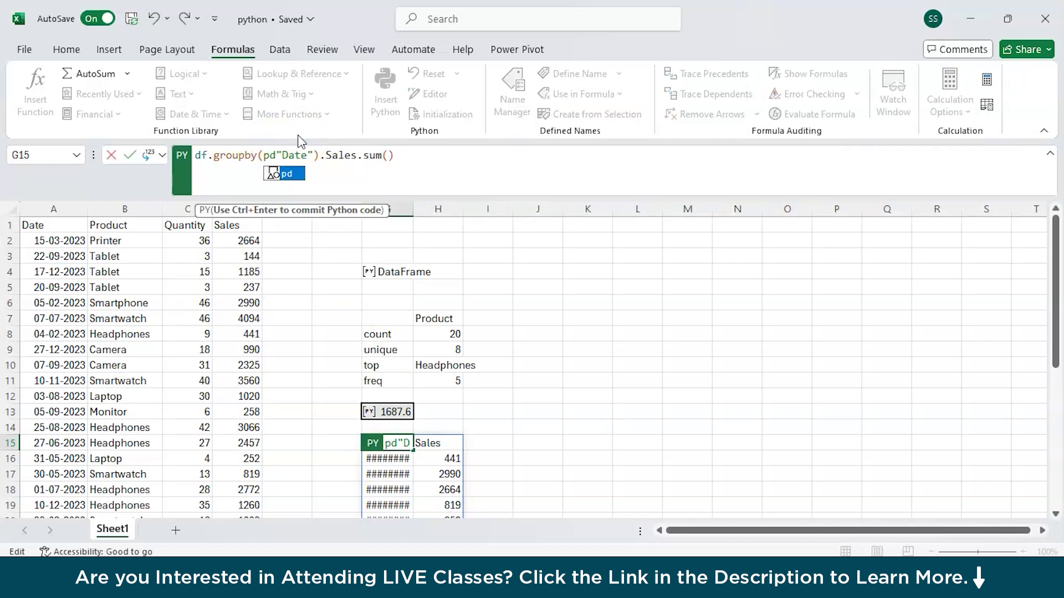
text(.)
text(Grouper)
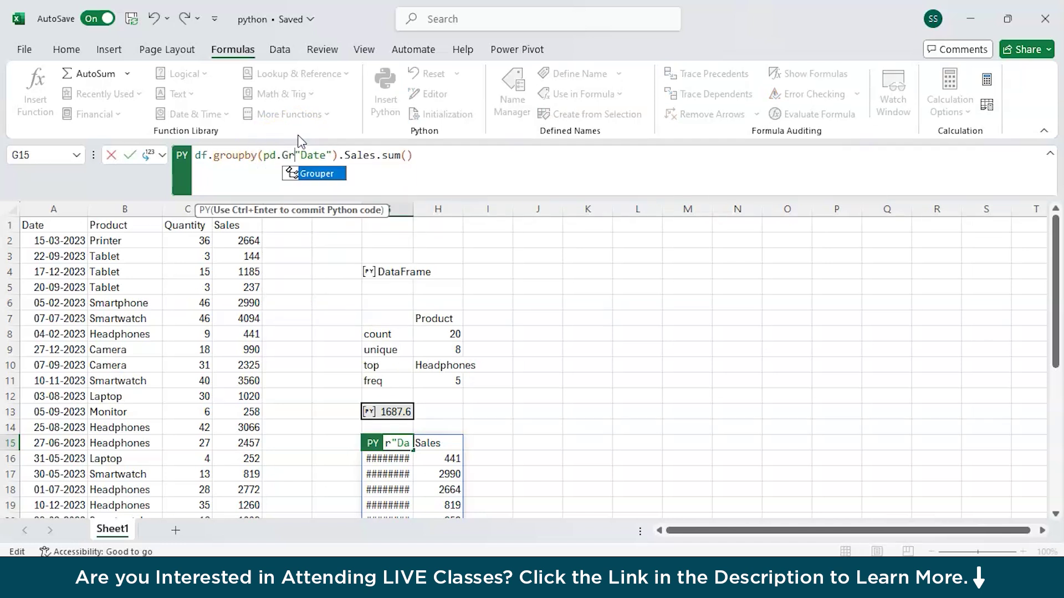
text(()
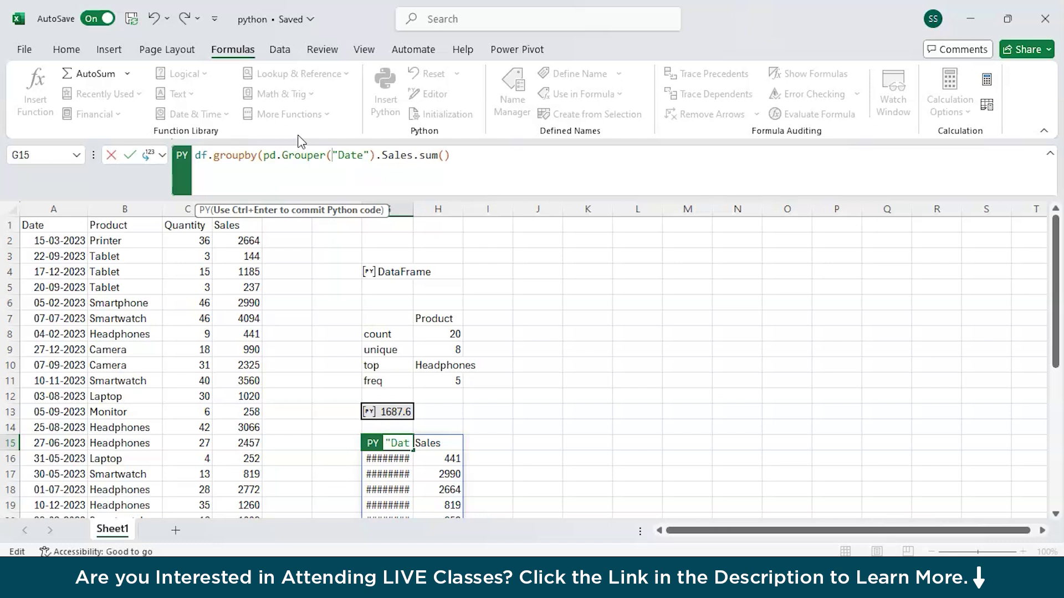
text(key)
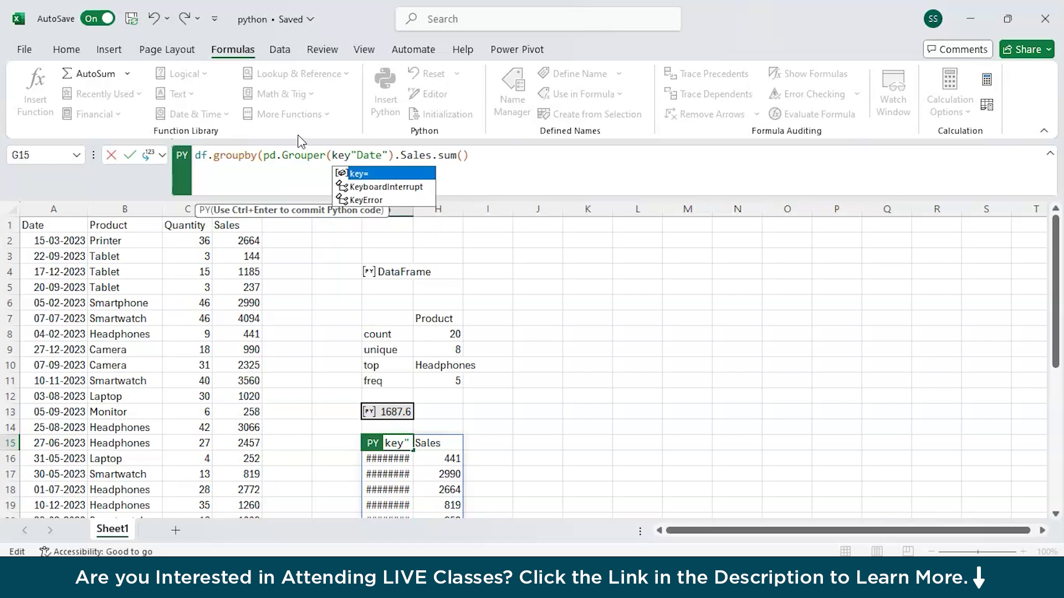
text(=)
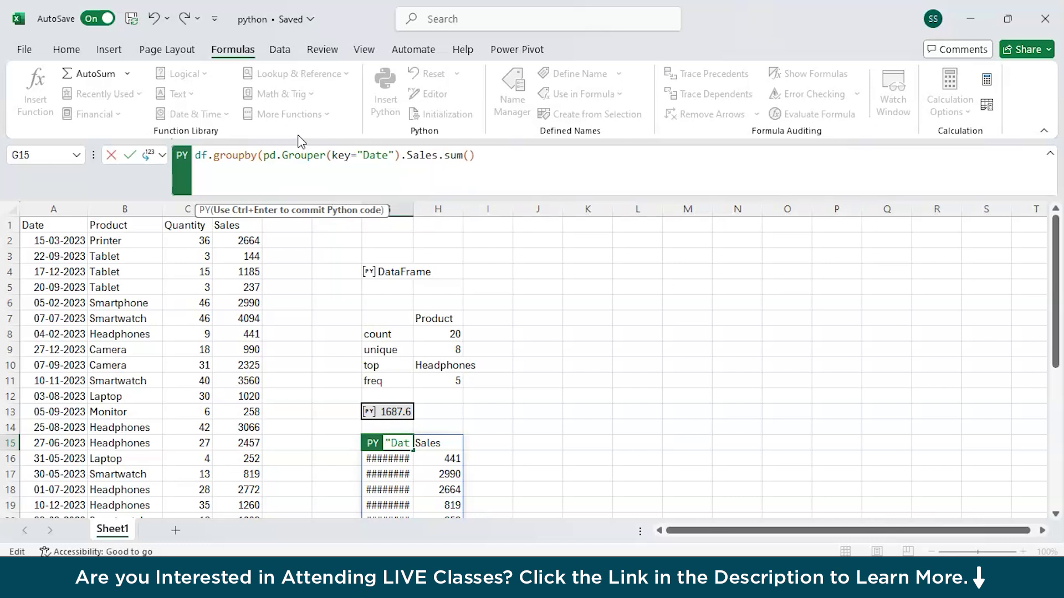
key(Right)
key(Right)
key(Right)
key(Right)
key(Right)
key(Right)
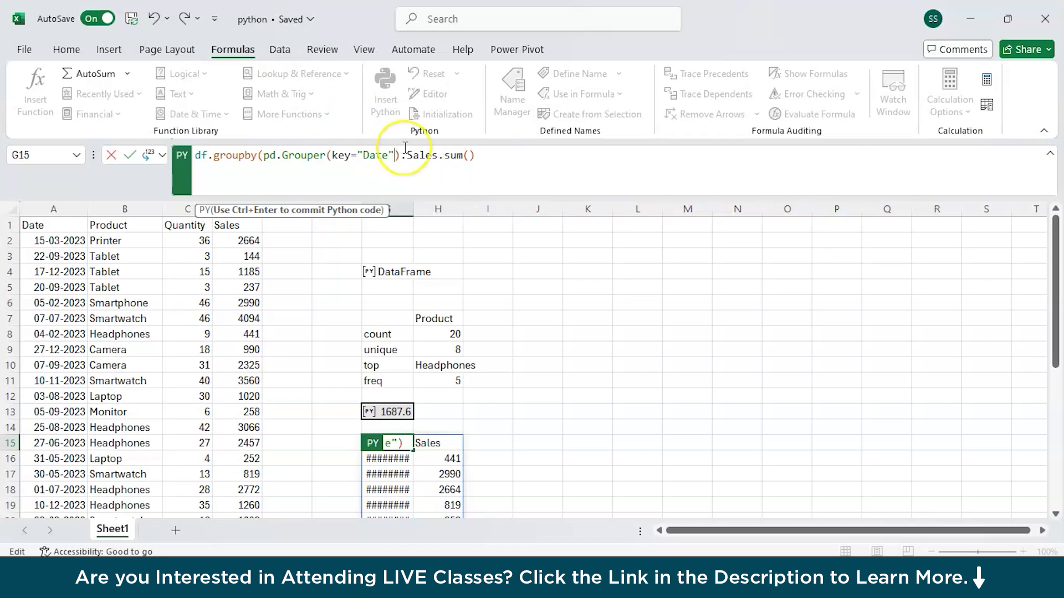
text(,f)
text(req=)
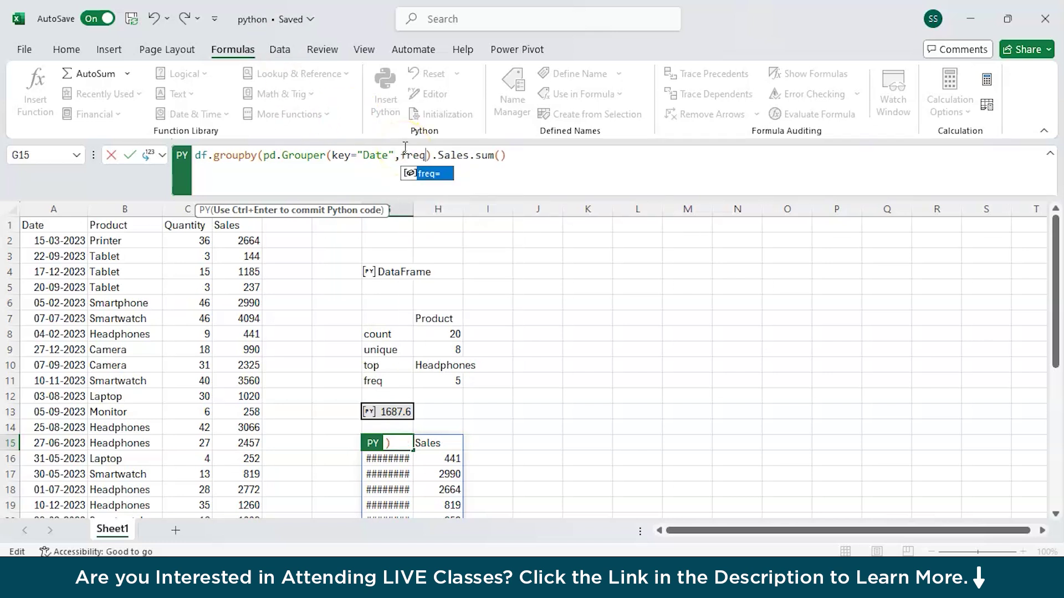
text("M")
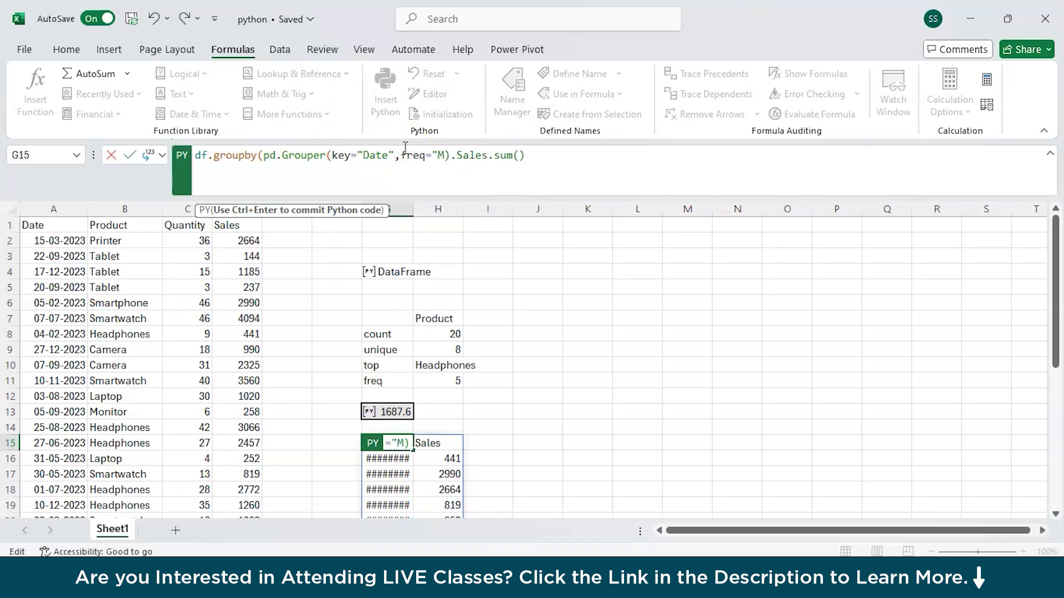
text("))
scroll(510, 387, down, 2)
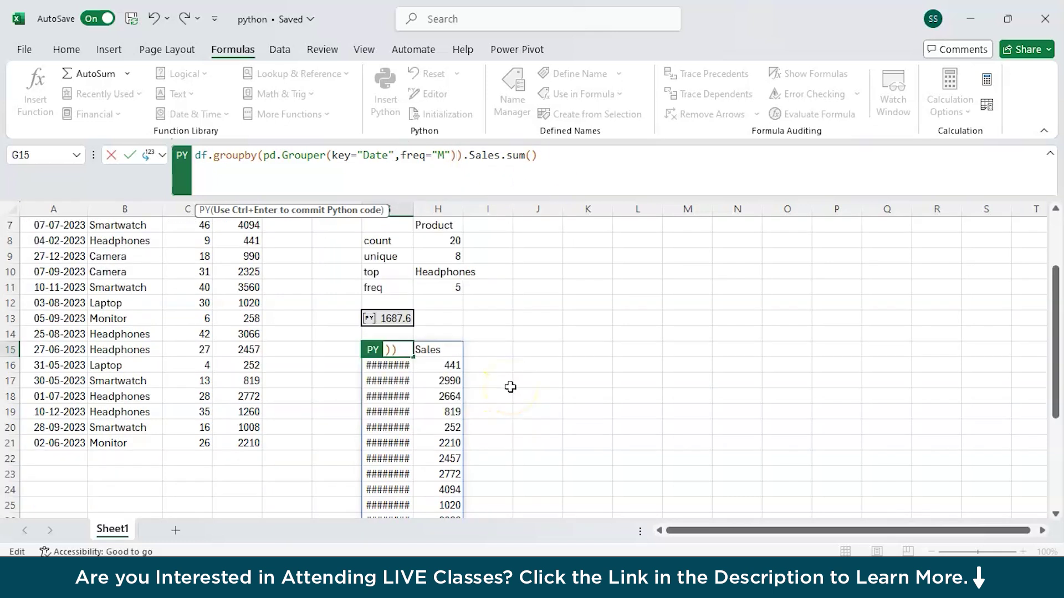
key(ctrl+Return)
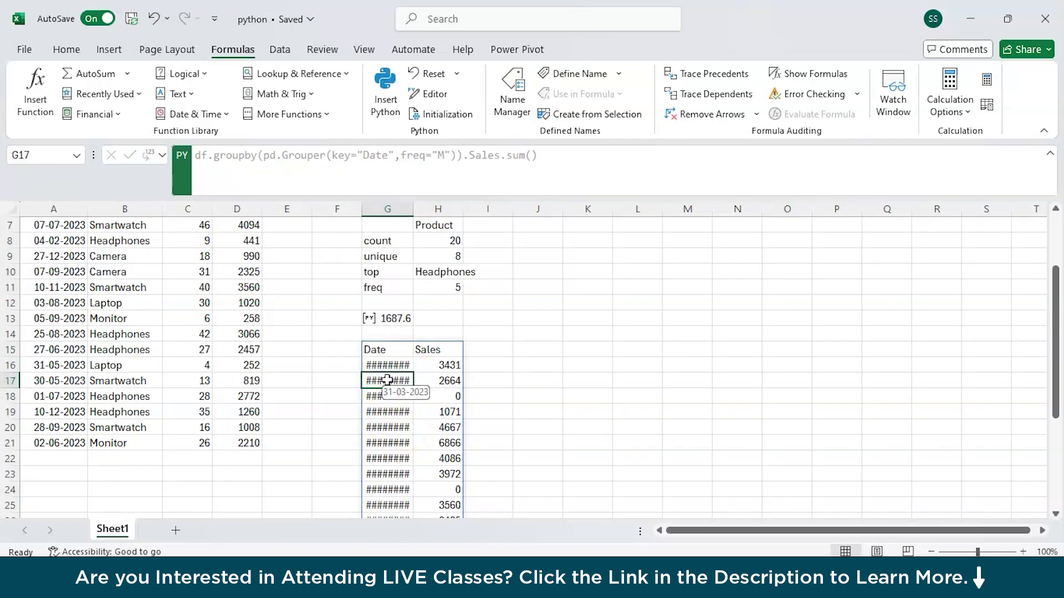
click(382, 366)
click(373, 382)
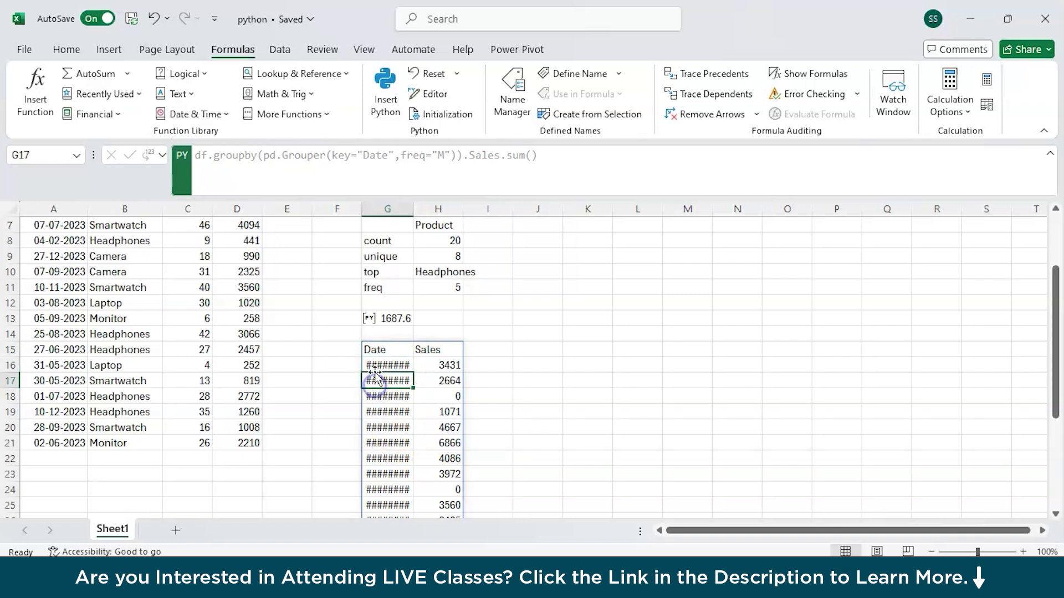
click(374, 366)
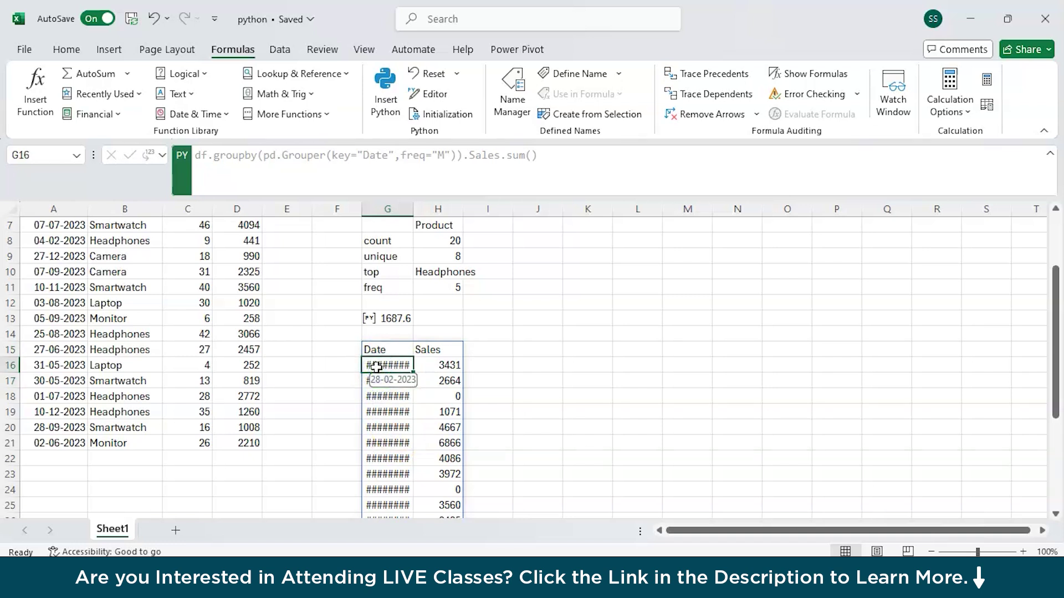
click(374, 381)
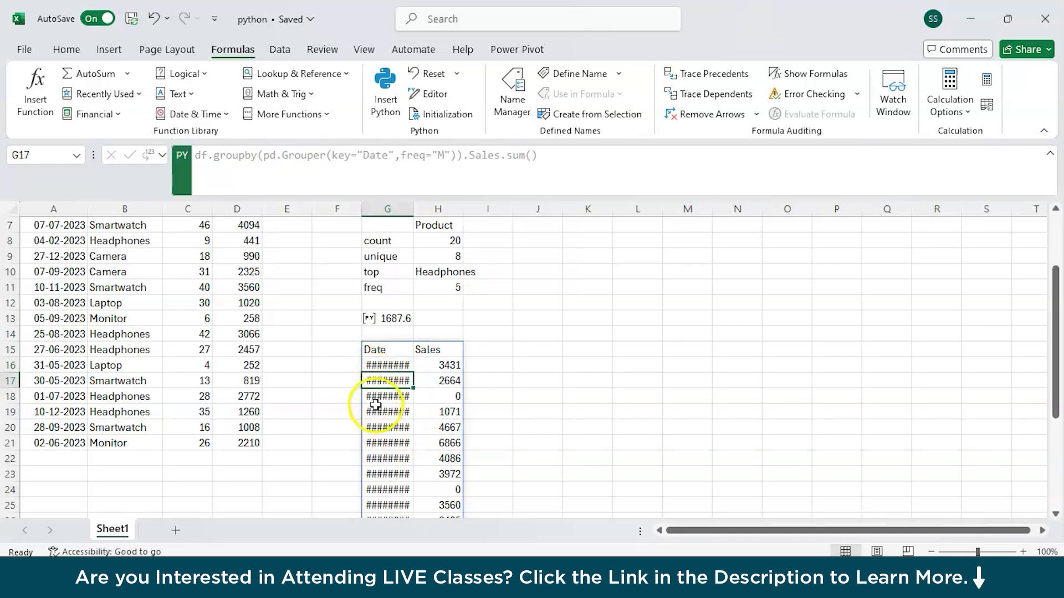
click(375, 399)
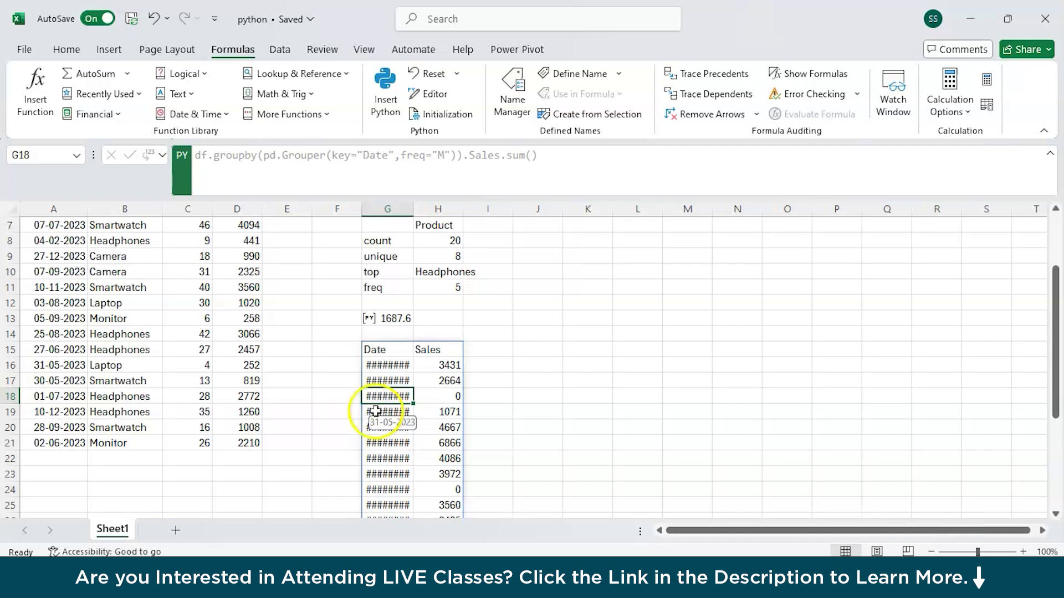
click(376, 411)
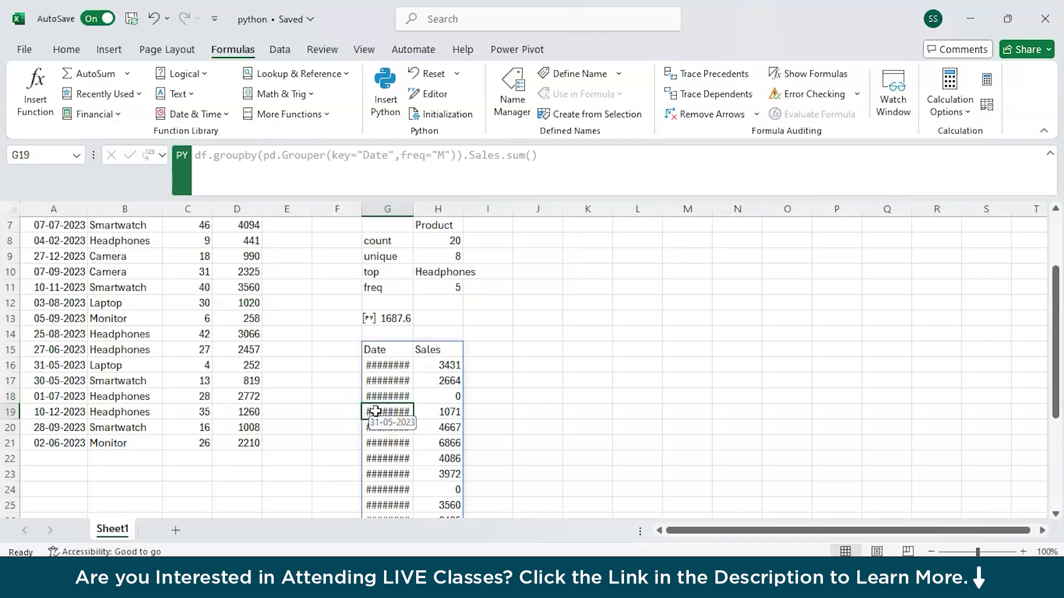
scroll(463, 357, down, 2)
scroll(482, 333, up, 2)
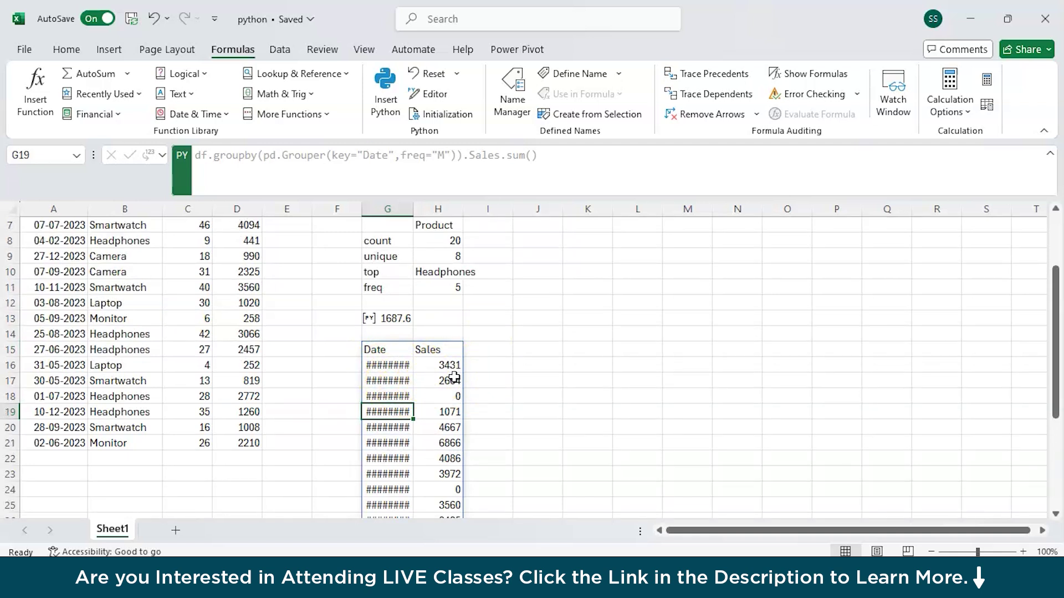
Assign the grouping to Chart and add the line Chart.plot(x="Date",y="Sales",kind="line")
click(391, 348)
click(202, 153)
text(Cha)
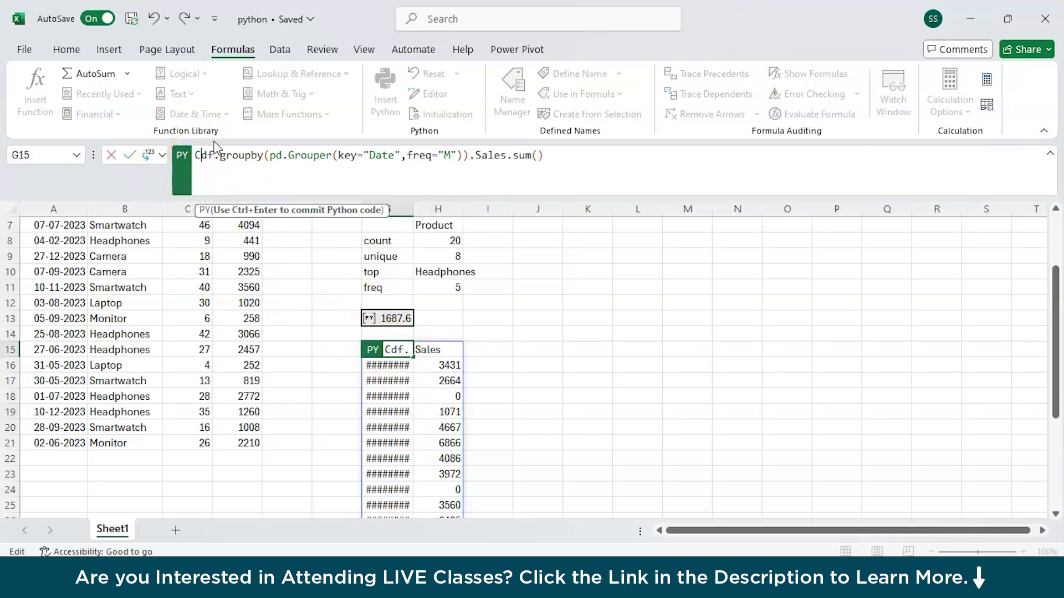
text(rt)
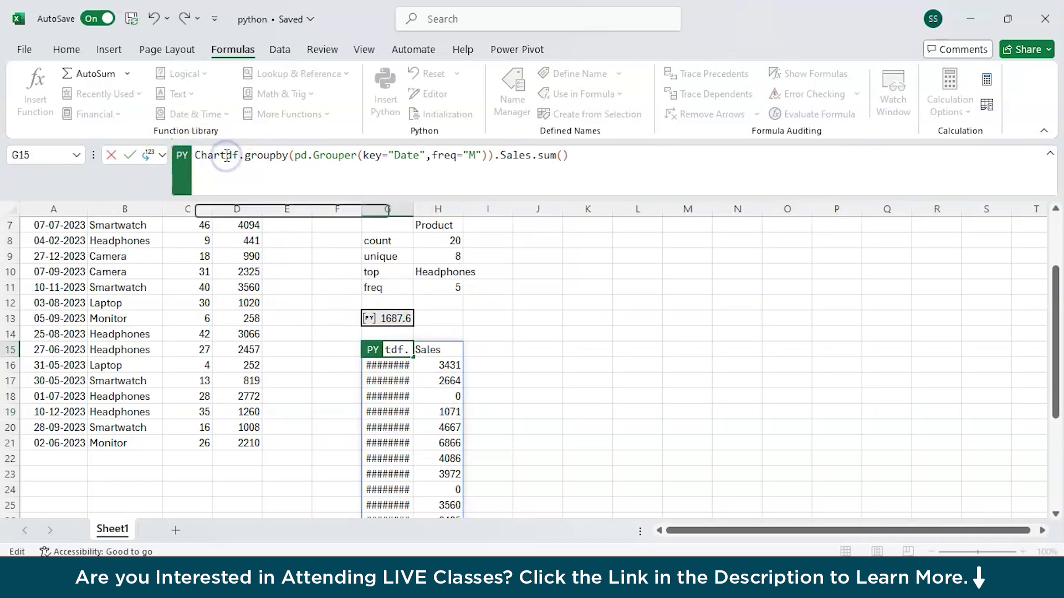
text( =)
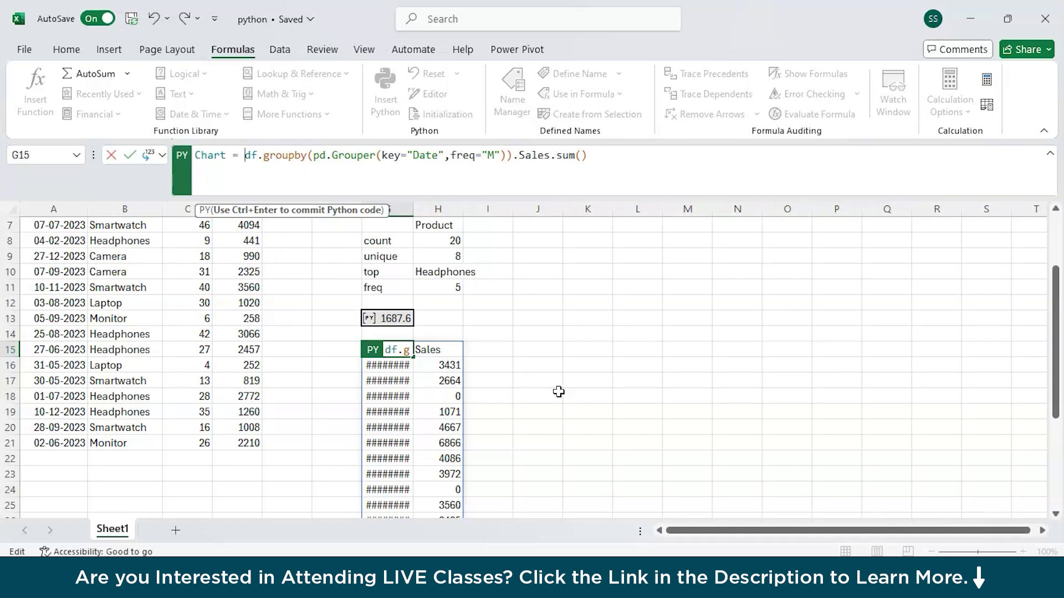
click(599, 154)
key(Return)
text(Chart)
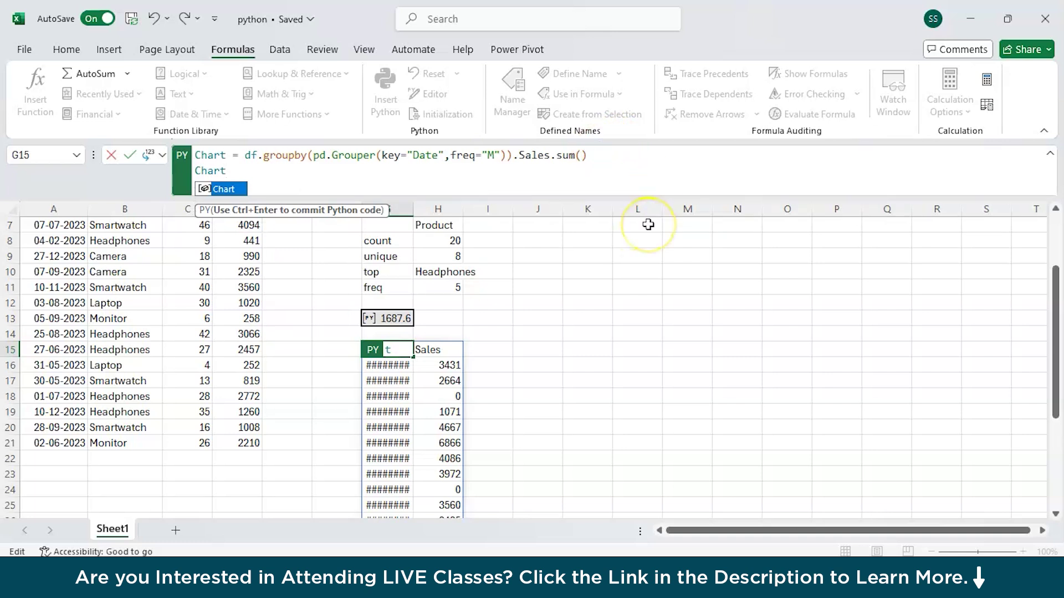
text(.plot)
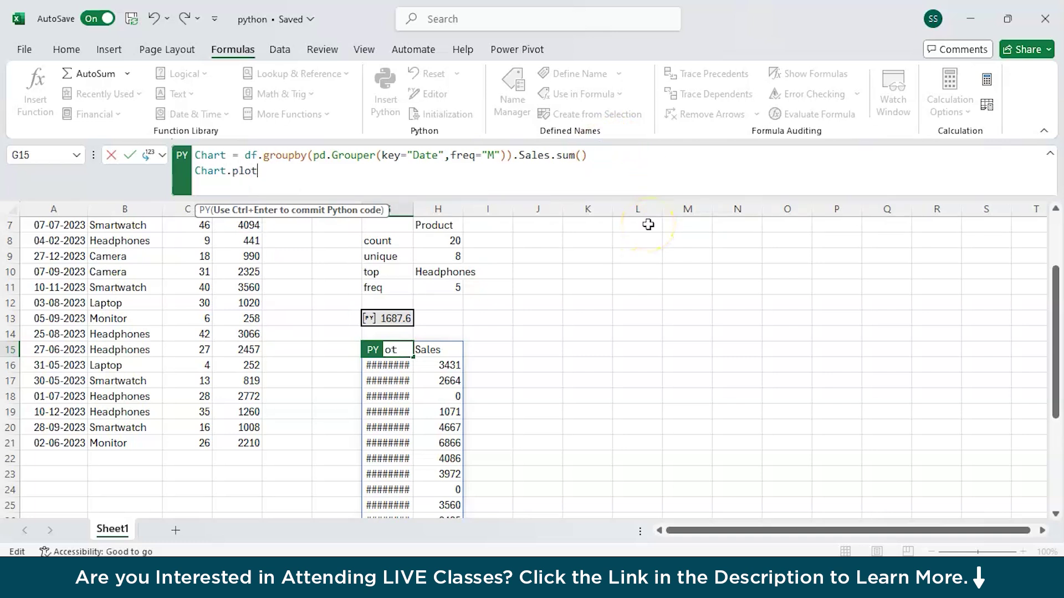
text((x="Date",y="Sales",kind=)
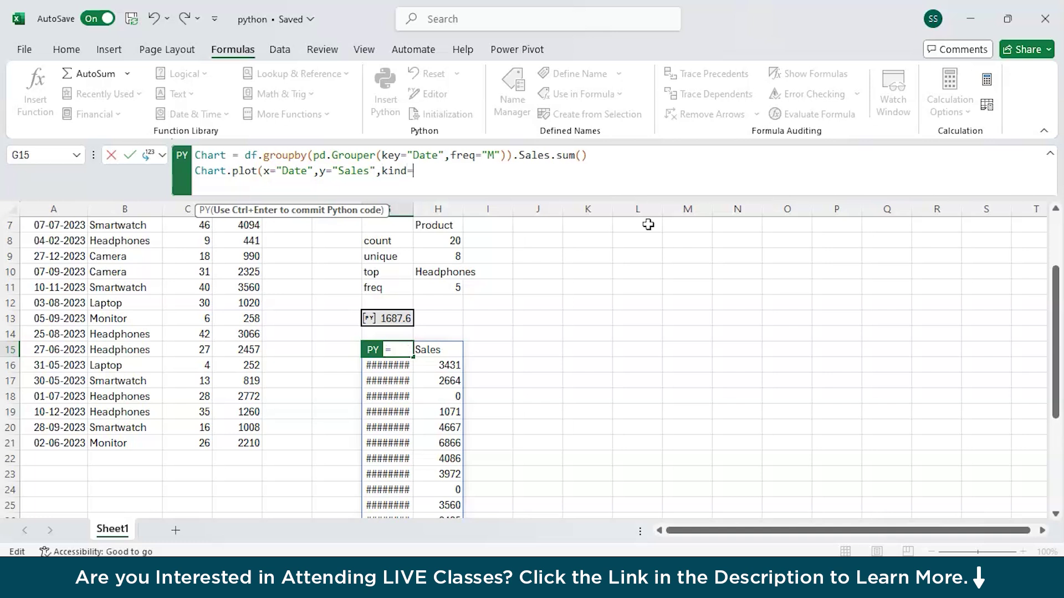
text("line"))
Run the Chart.plot code, widen column G and place the monthly Sales line chart on the sheet
key(ctrl+Return)
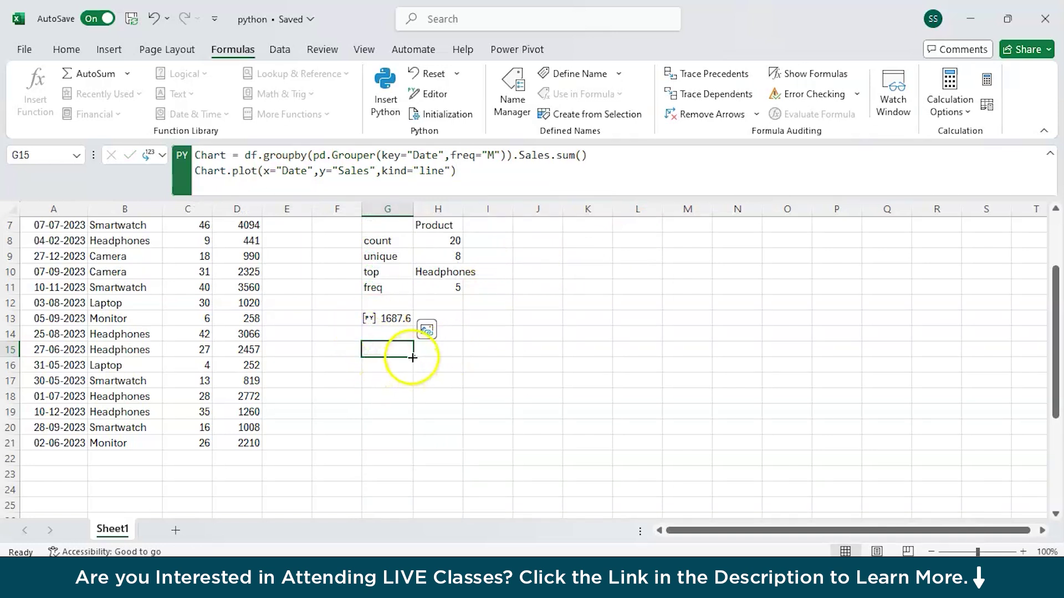
drag(413, 209, 540, 211)
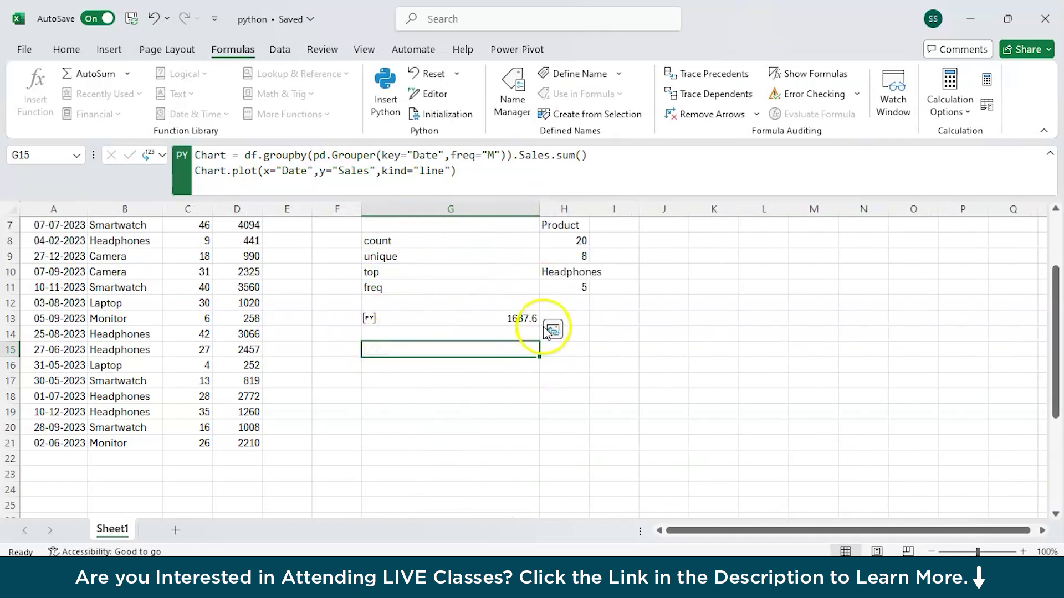
drag(538, 358, 540, 447)
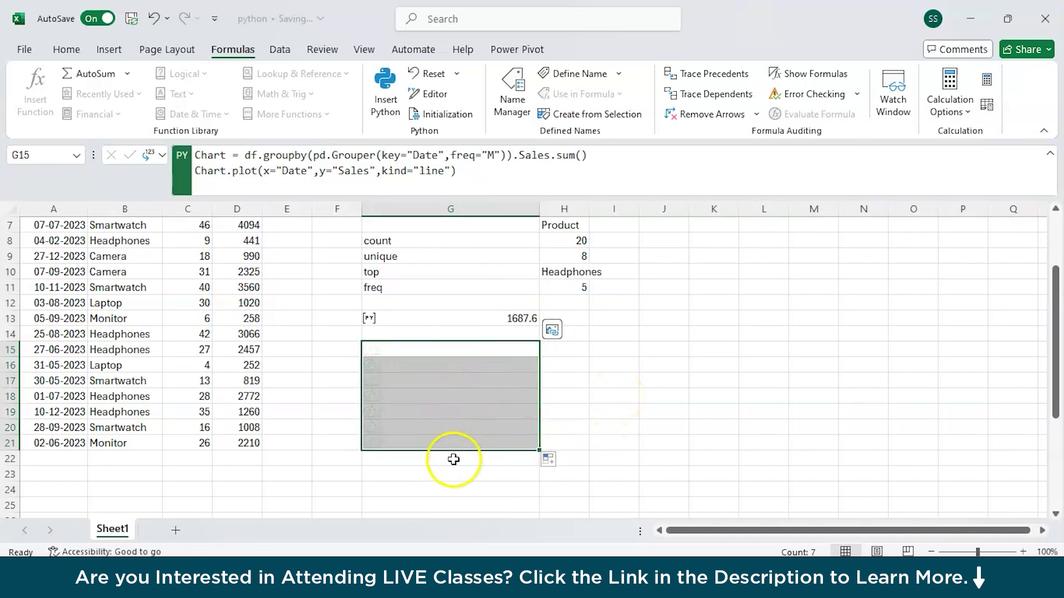
click(380, 349)
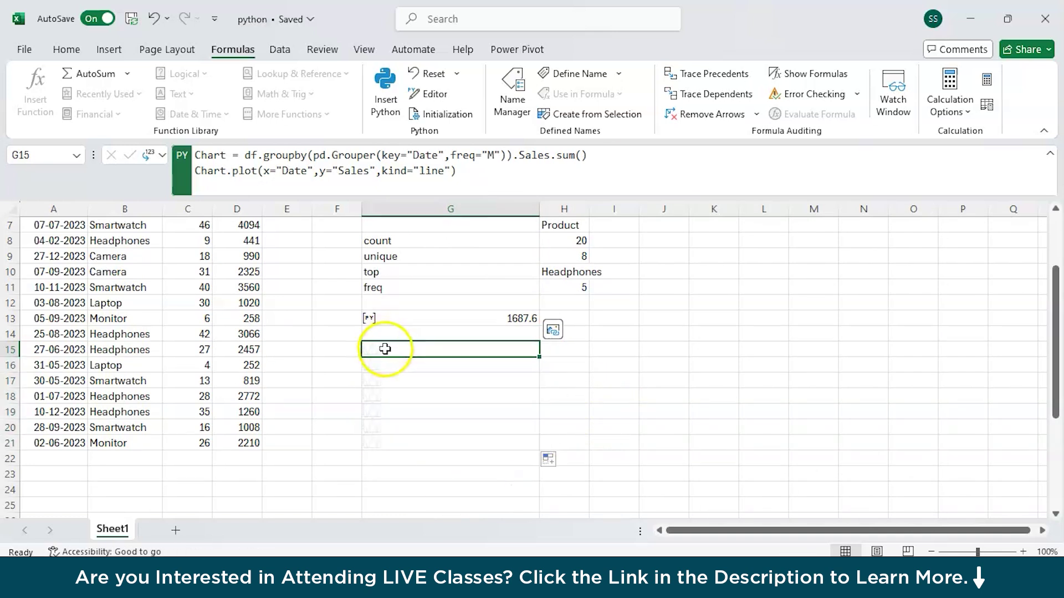
click(553, 330)
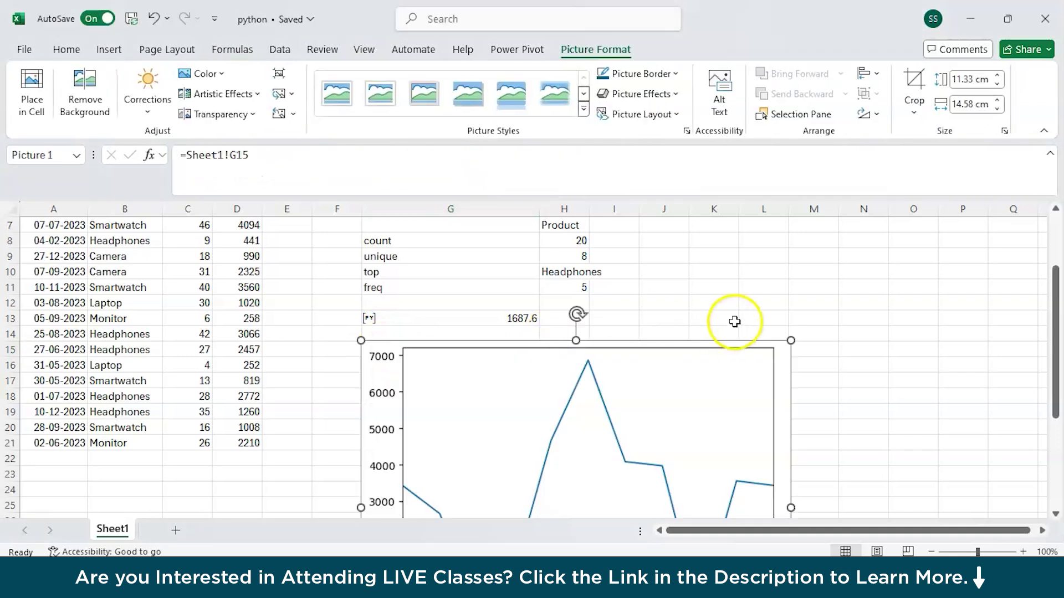
Deselect the chart picture and scroll back to the top of Sheet1
scroll(742, 313, down, 3)
scroll(800, 307, up, 2)
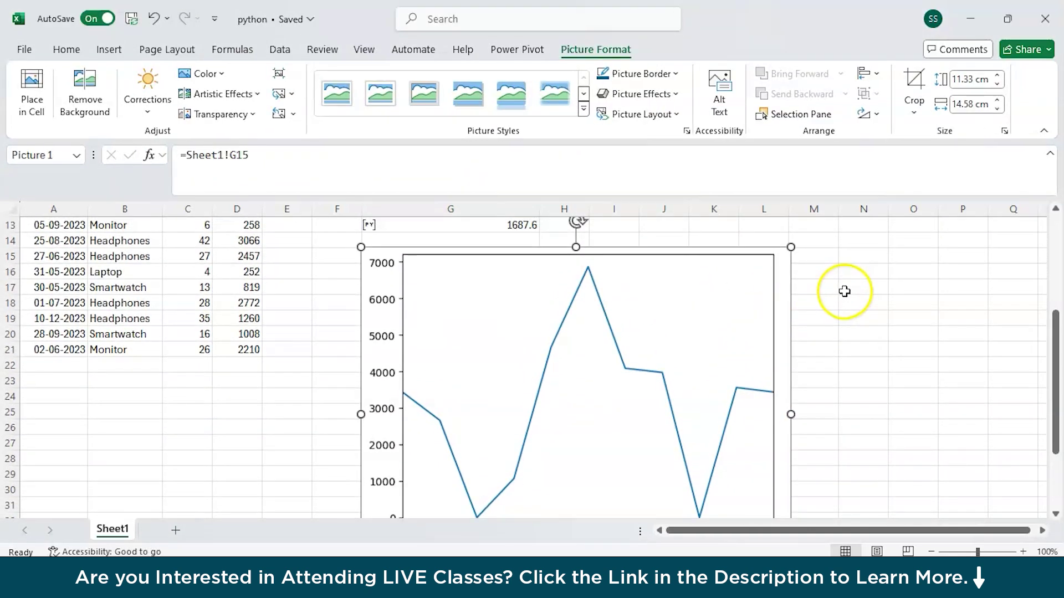
scroll(844, 291, down, 1)
click(853, 276)
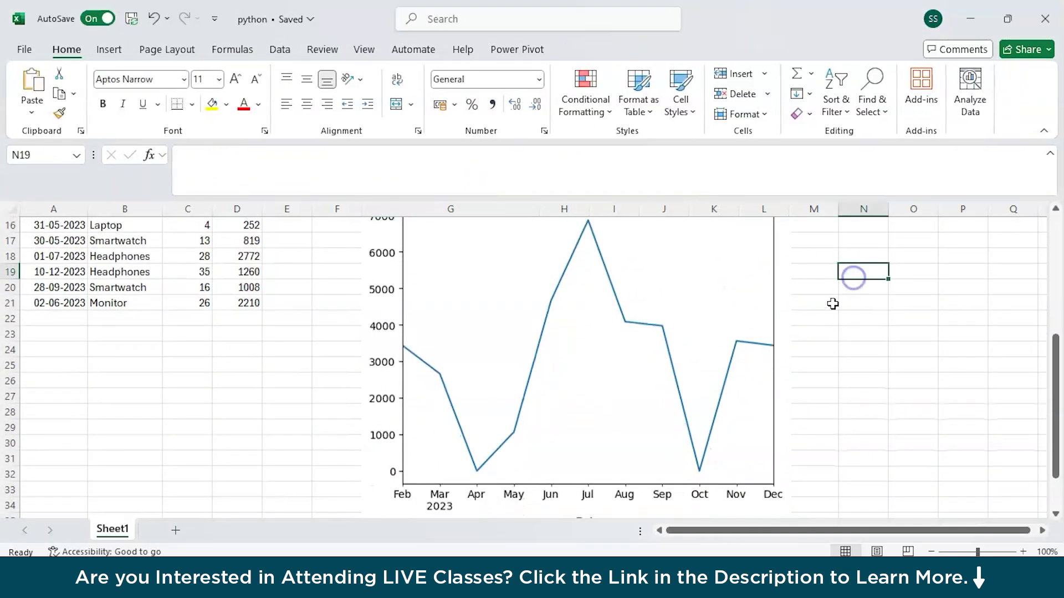
scroll(831, 305, up, 2)
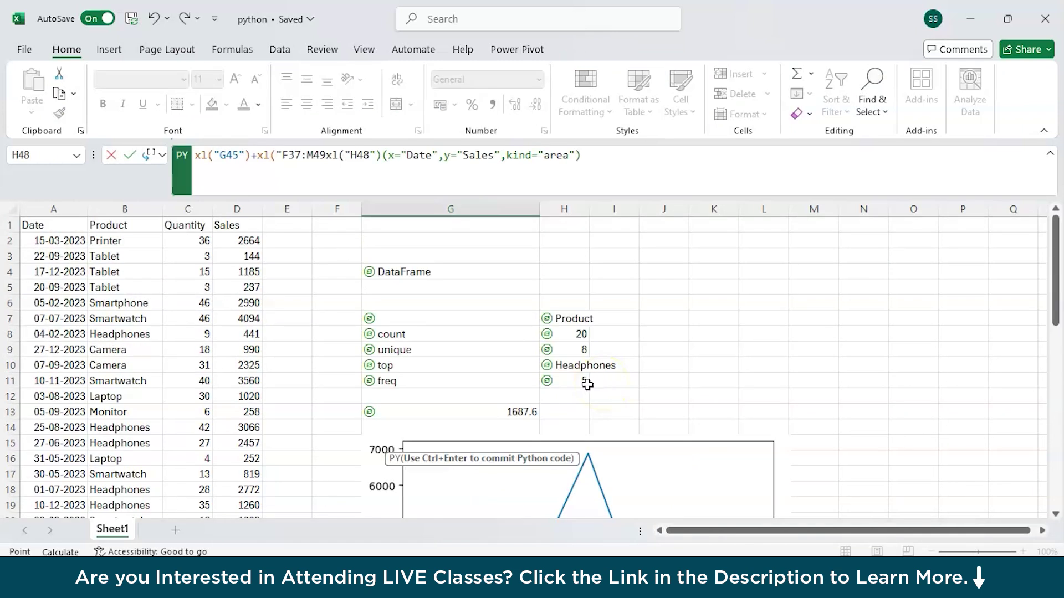
Type pd.melt(df, id_vars=['Date','Product'], value_vars=['Quantity','Sales']) as a Python formula in N35
click(763, 306)
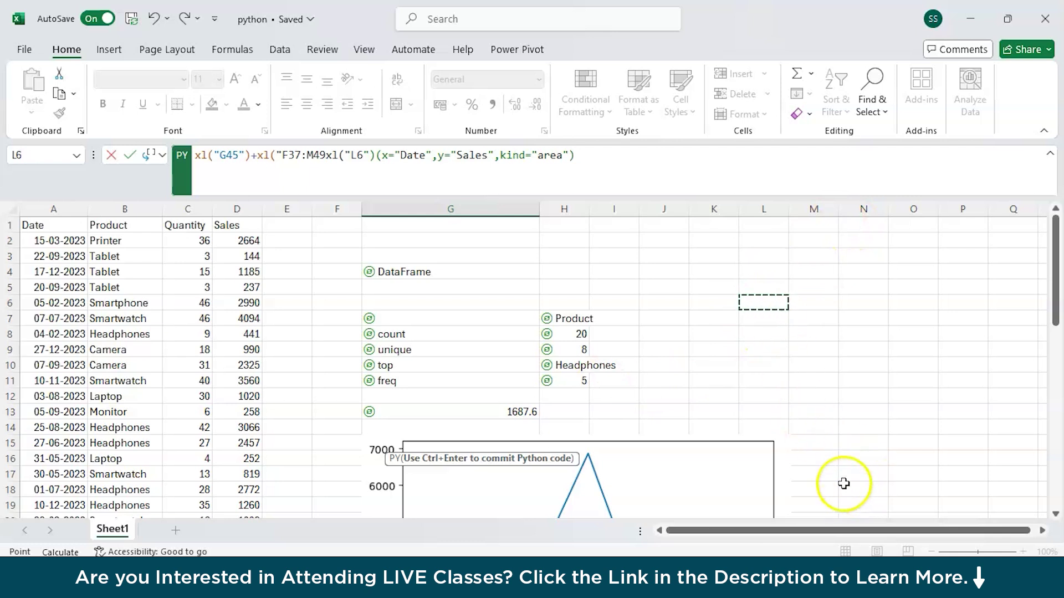
click(853, 446)
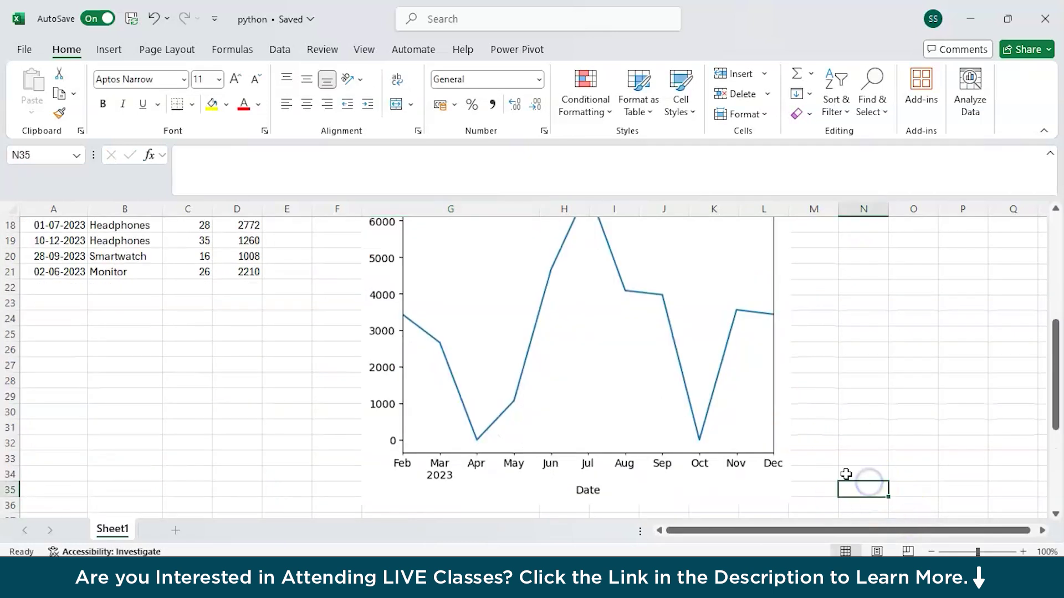
text(=)
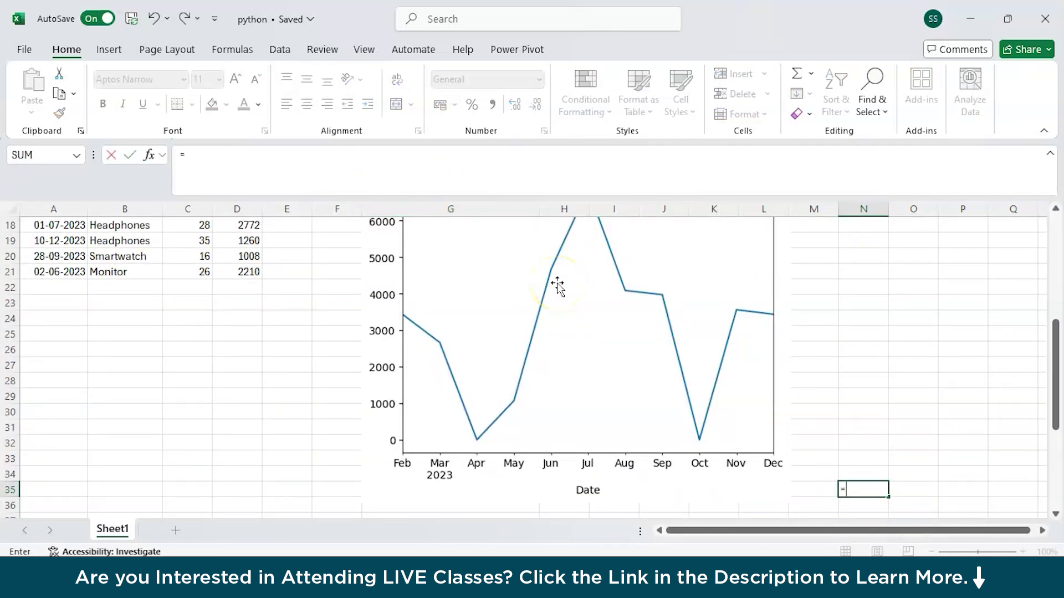
text(py)
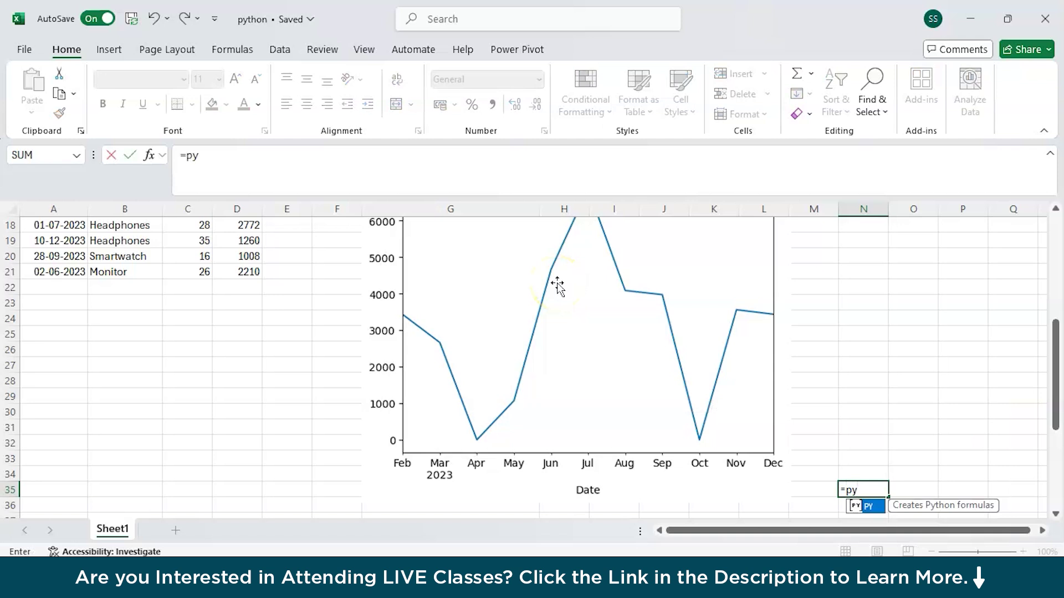
key(Tab)
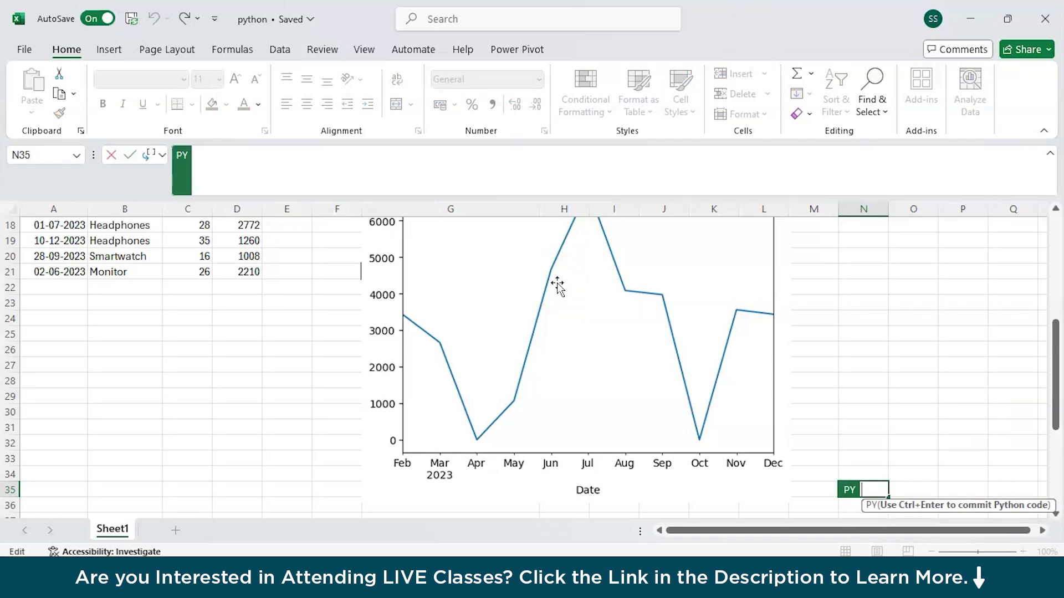
text(p)
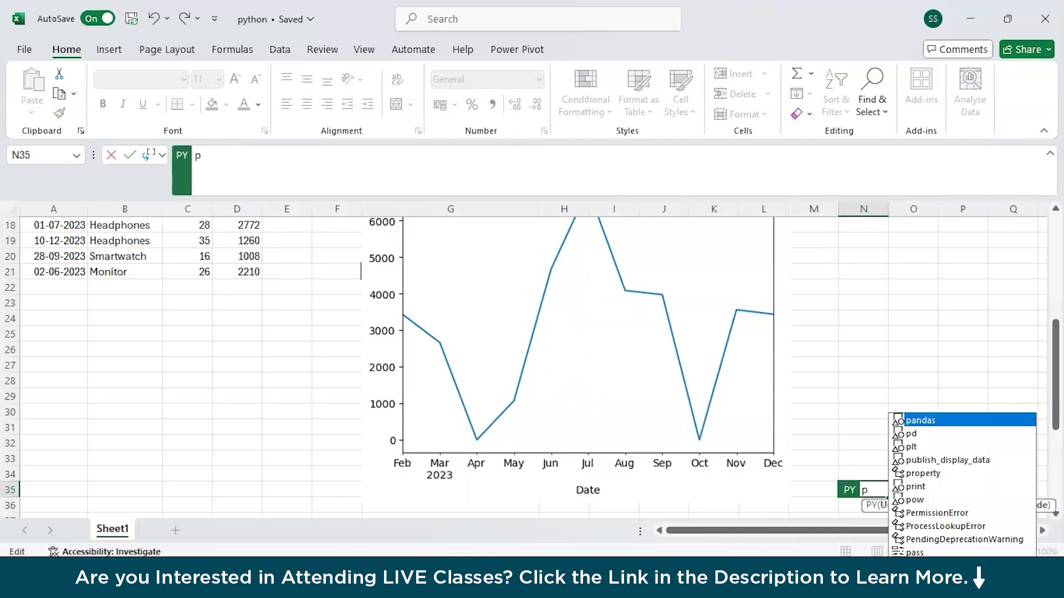
text(d.melt()
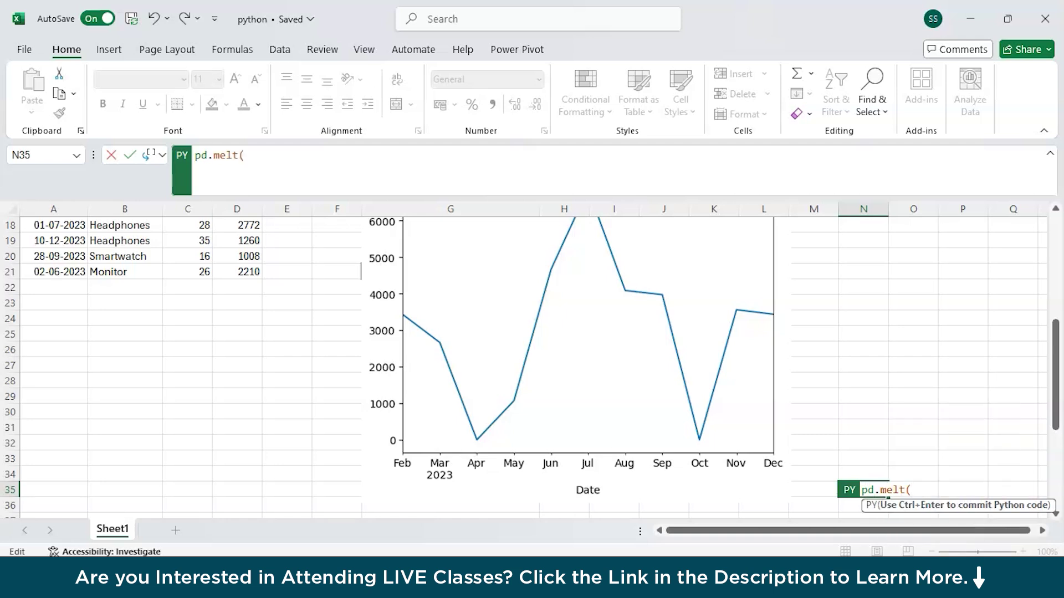
text(df)
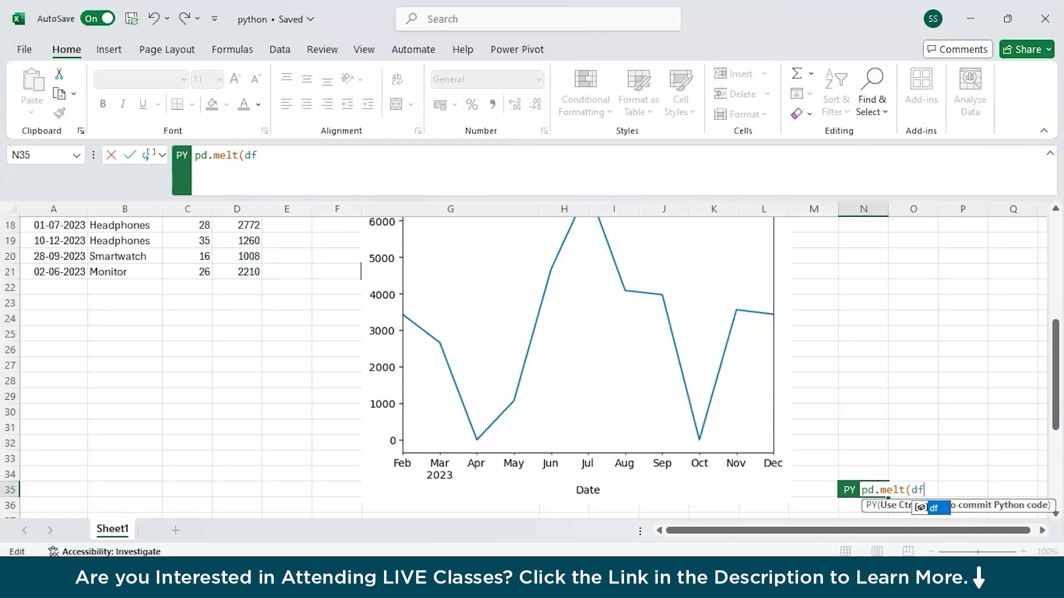
text(,)
text(d)
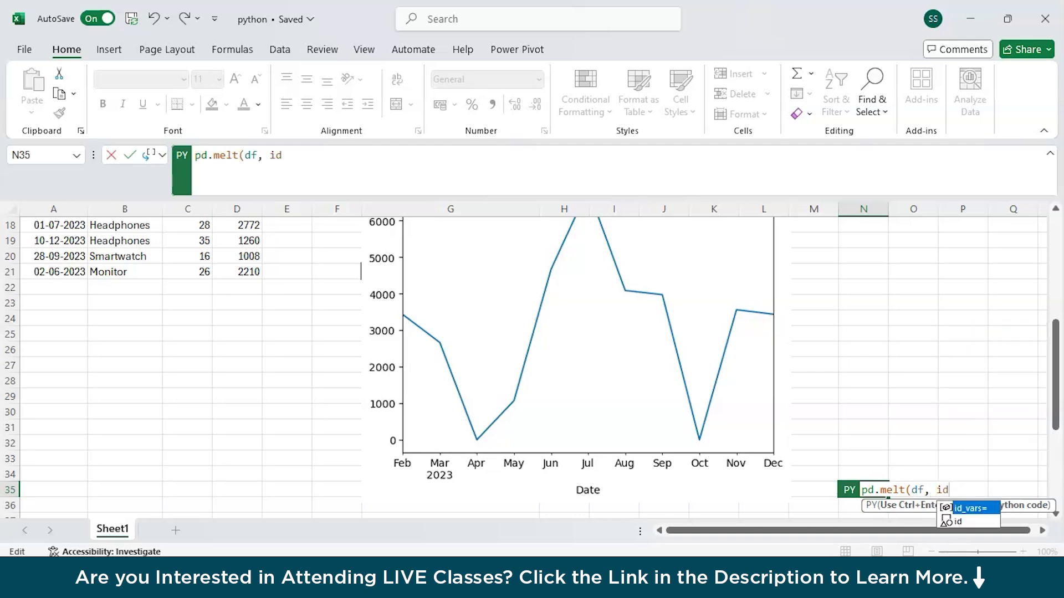
text(_var)
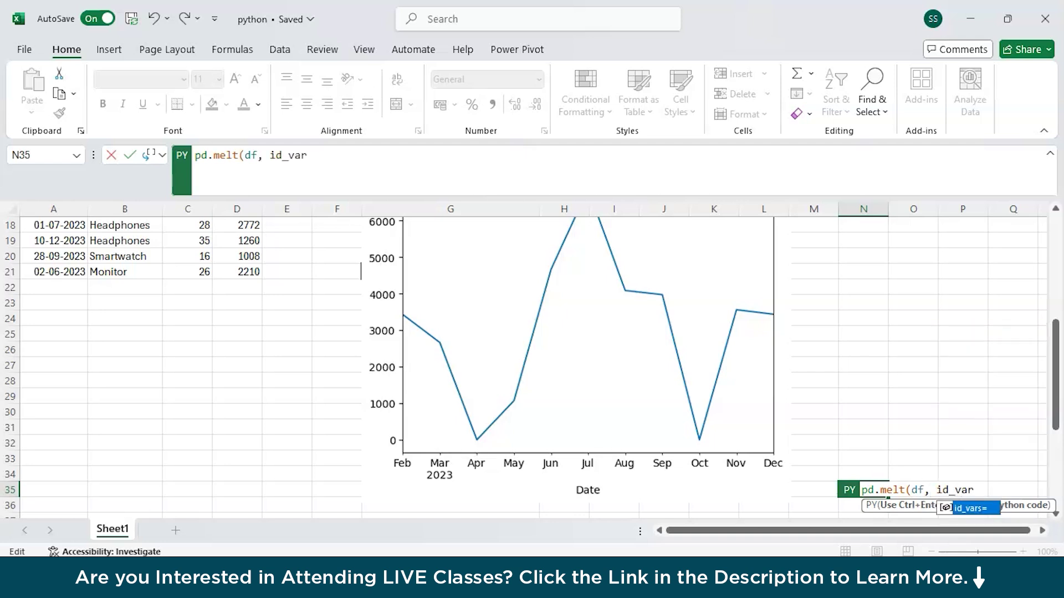
text(s=)
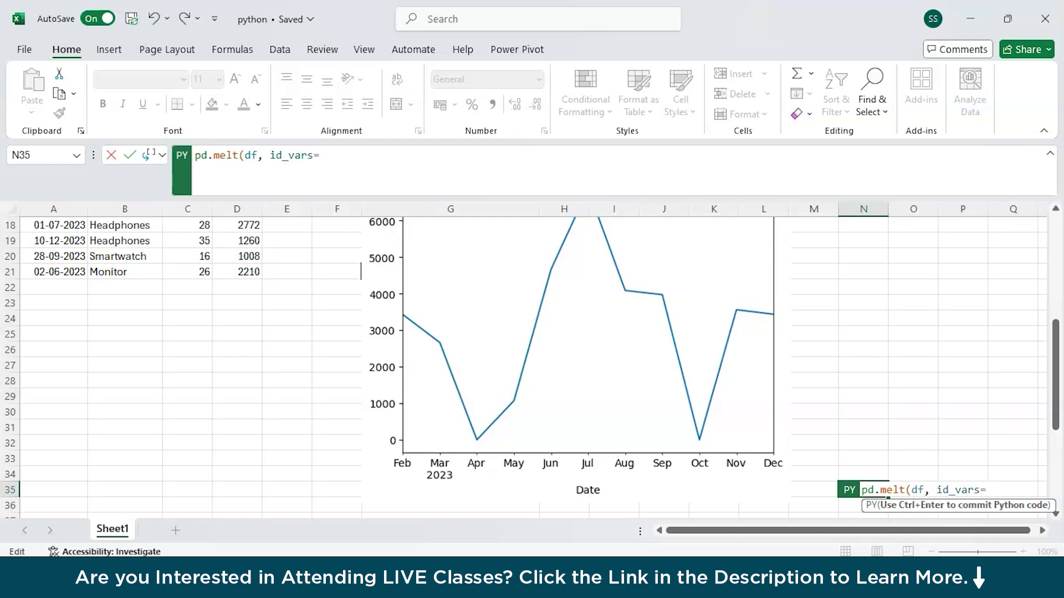
text(['date)
key(BackSpace)
key(BackSpace)
key(BackSpace)
key(BackSpace)
text(Date','product')
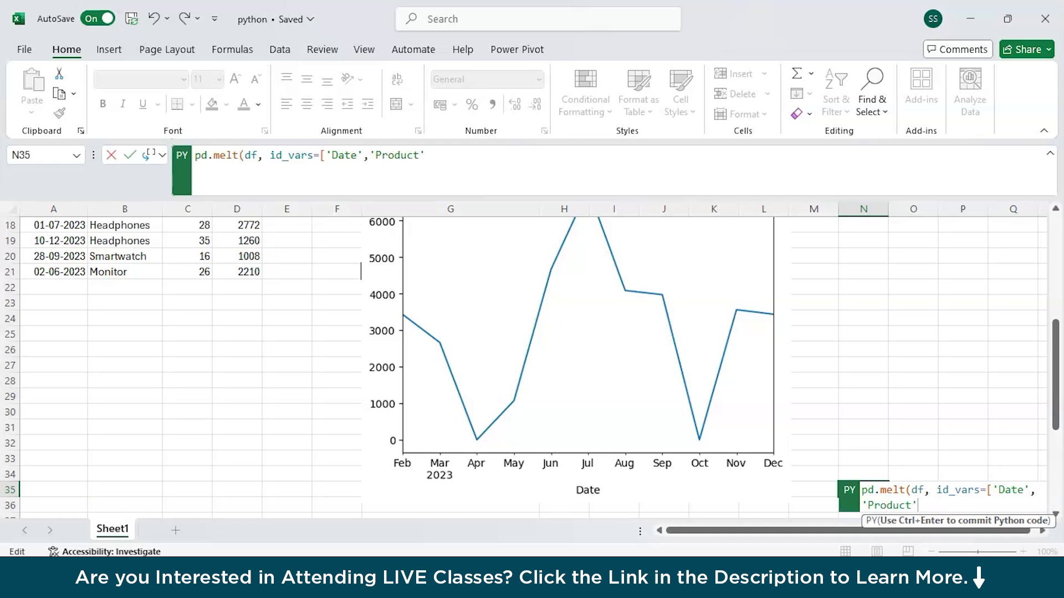
text(],val)
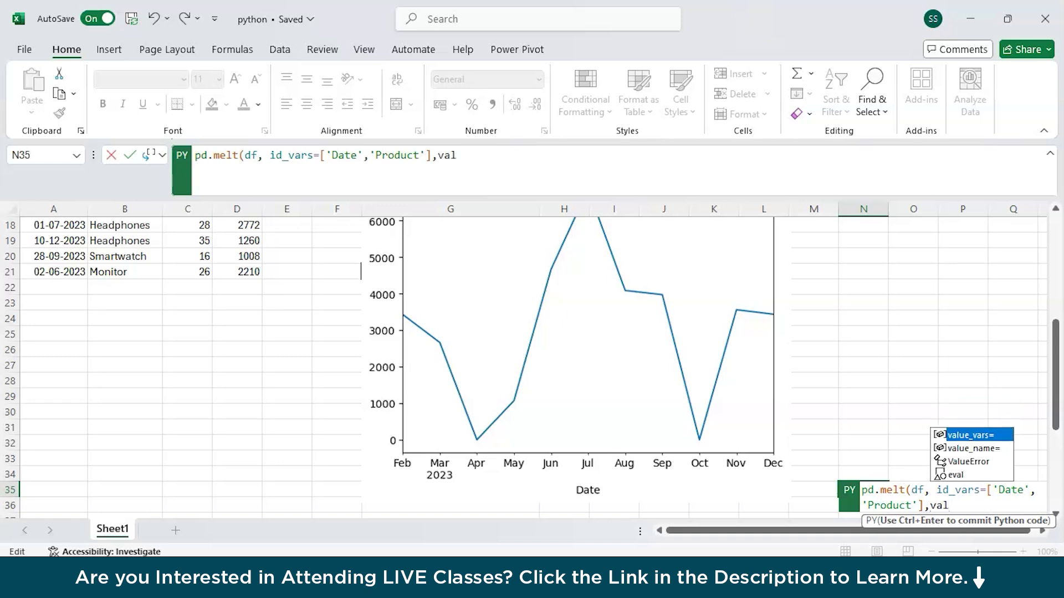
text(ue_vars)
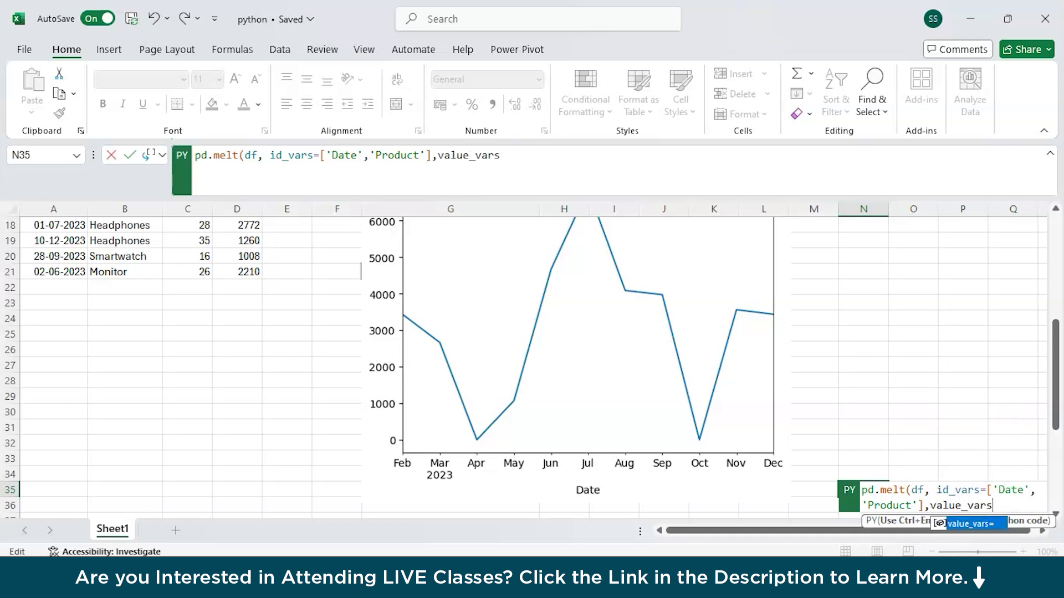
text(=[)
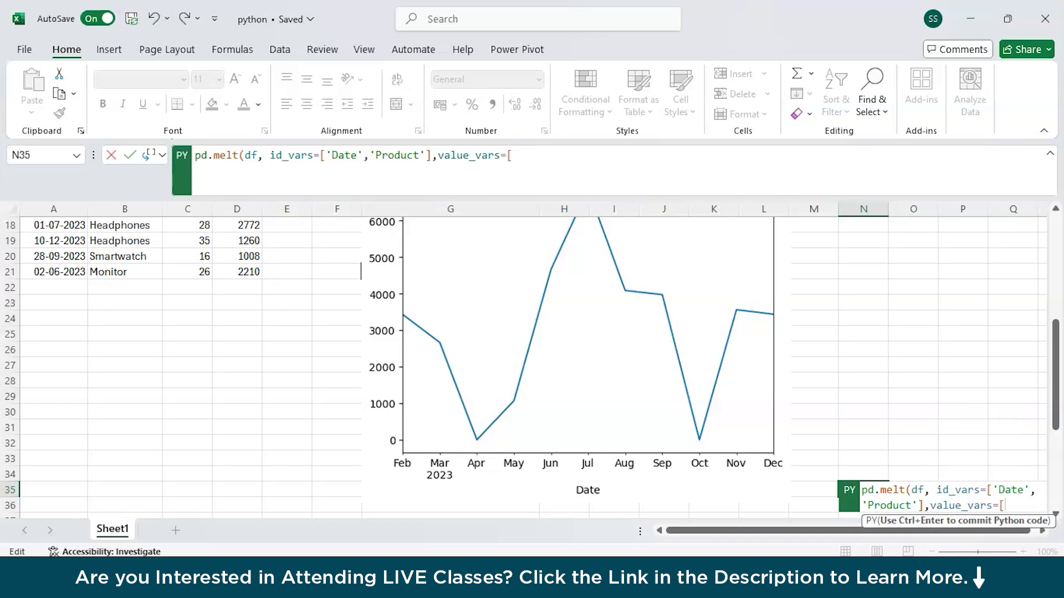
text('Quantity',)
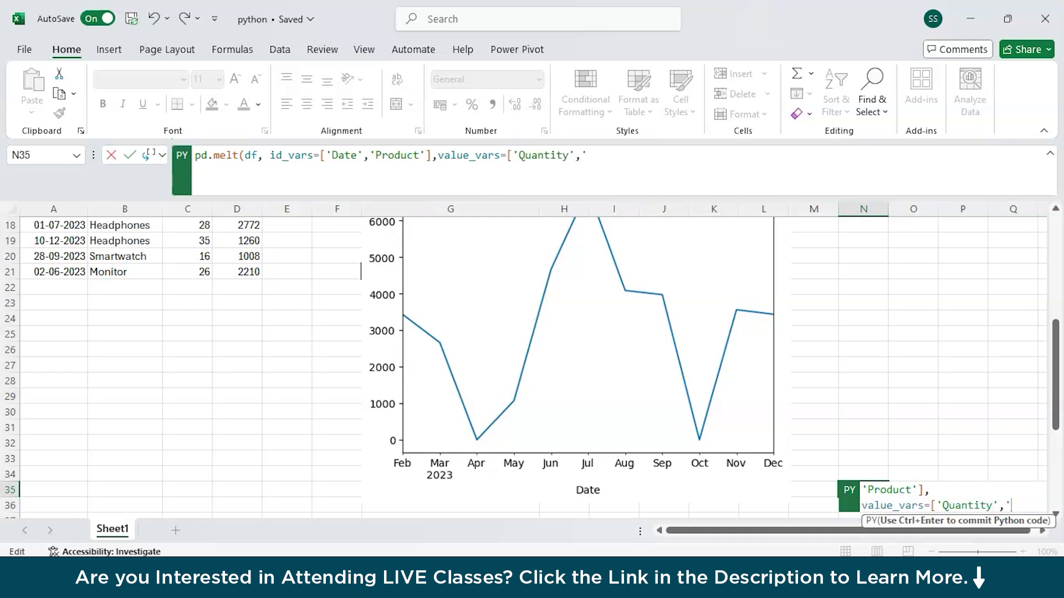
text('Sales']))
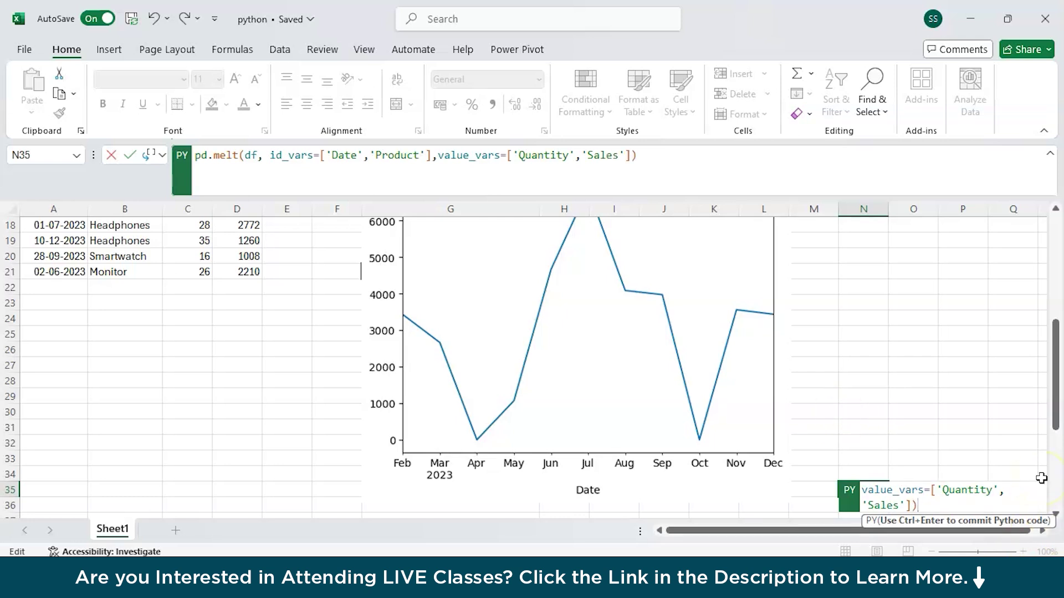
Run the N35 melt formula and set its output to Excel Value
key(ctrl+Return)
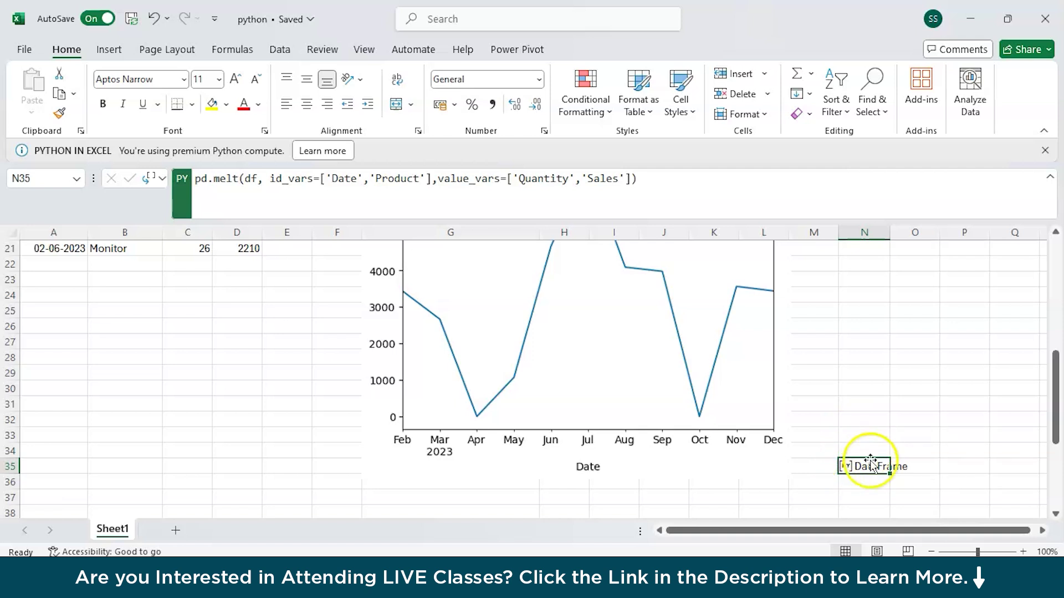
click(846, 466)
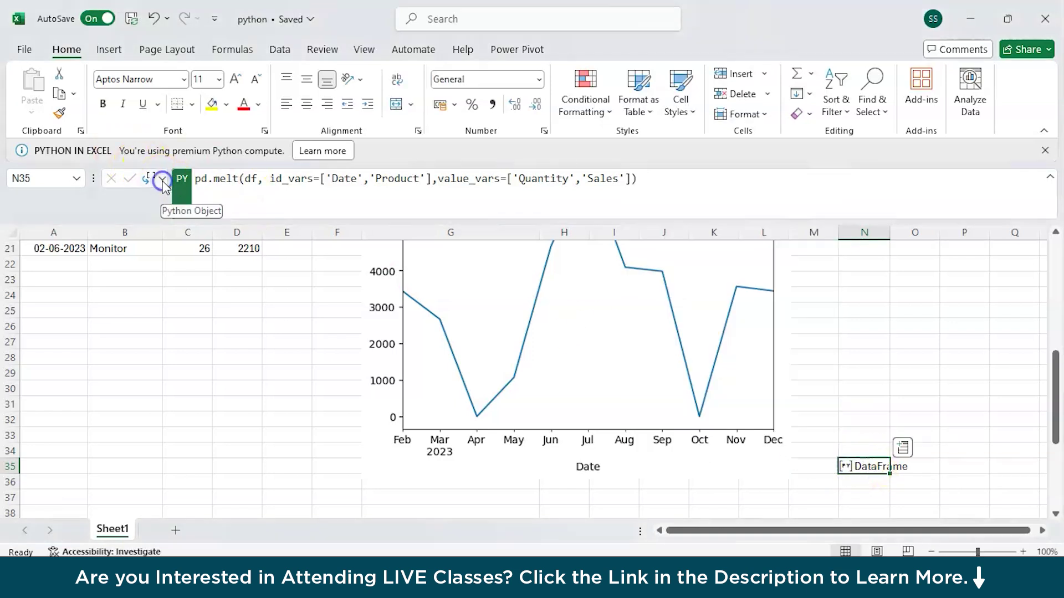
click(163, 178)
click(177, 242)
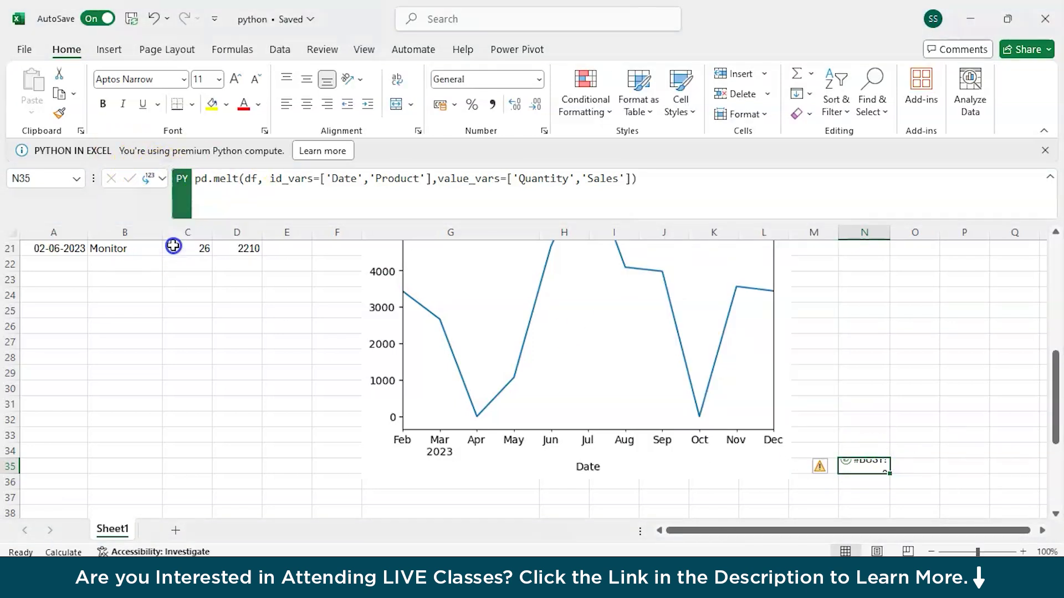
Scroll through the spilled Date, Product, variable, value table, checking its Quantity and Sales rows
scroll(793, 361, down, 1)
scroll(793, 361, up, 2)
scroll(796, 361, down, 2)
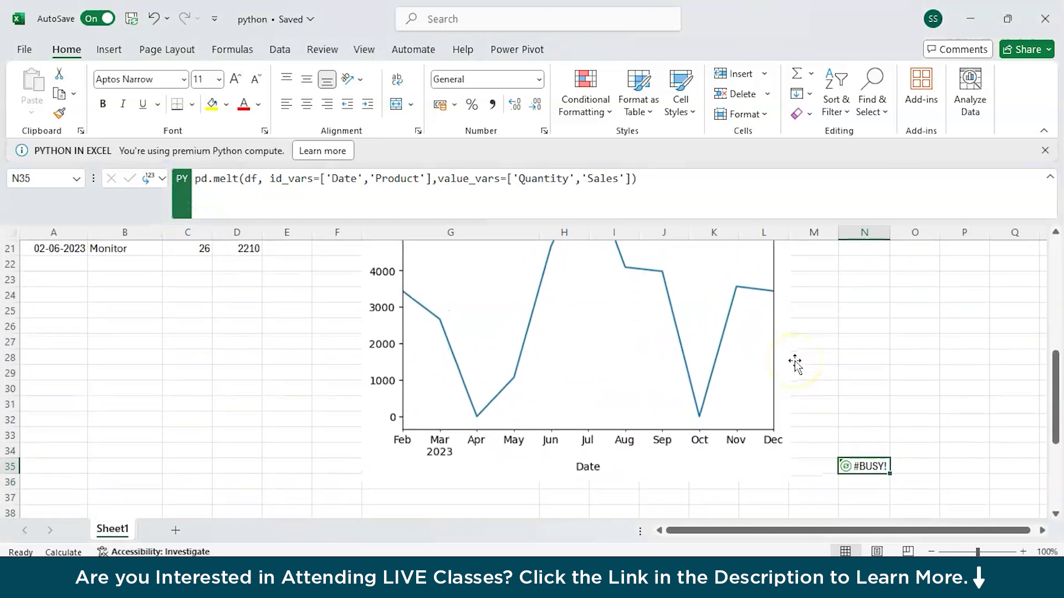
click(820, 419)
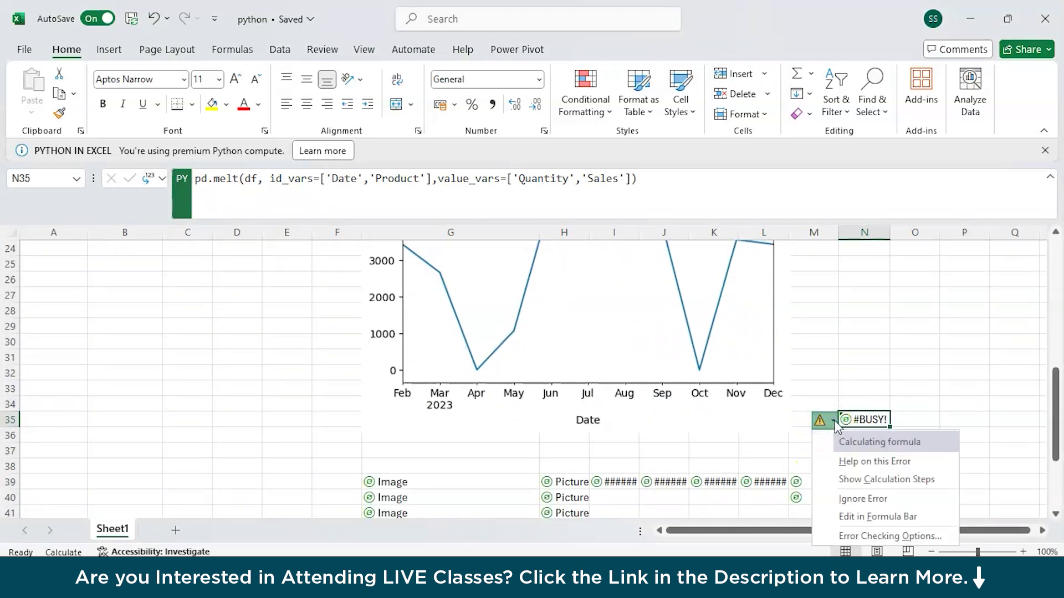
scroll(821, 382, down, 2)
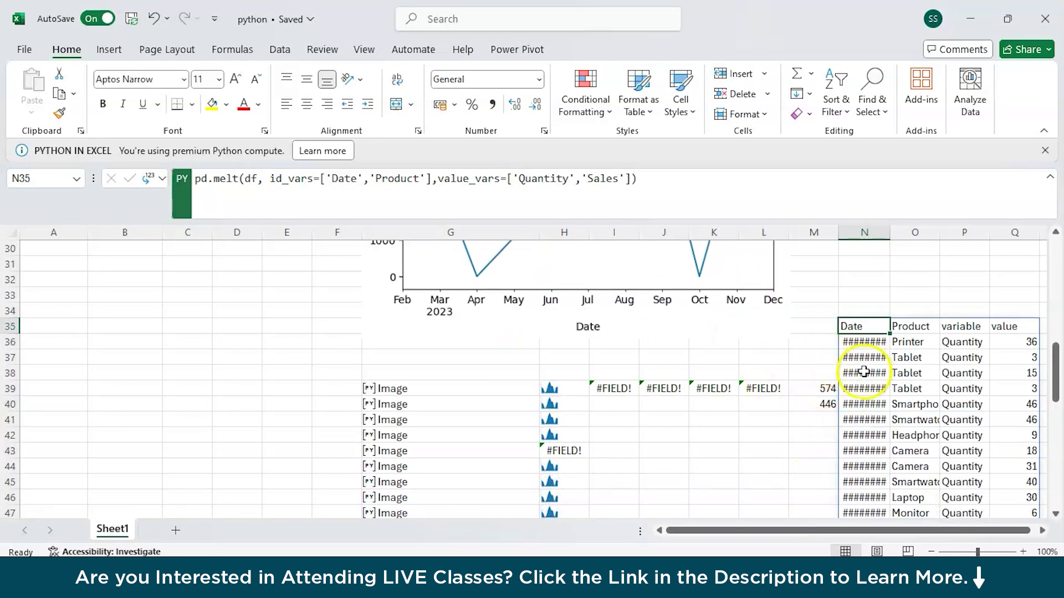
drag(805, 357, 748, 353)
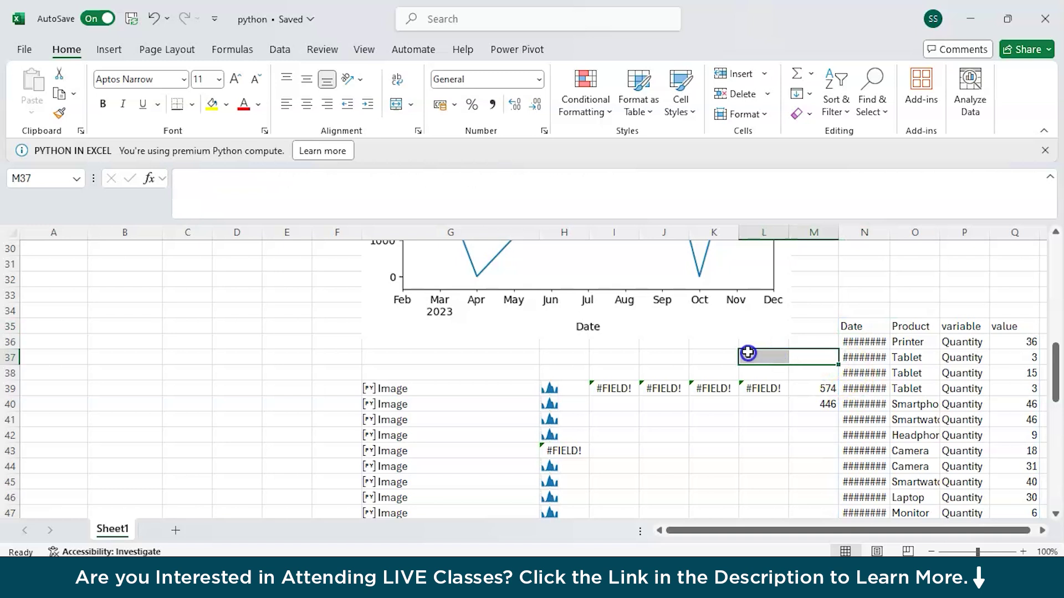
click(854, 294)
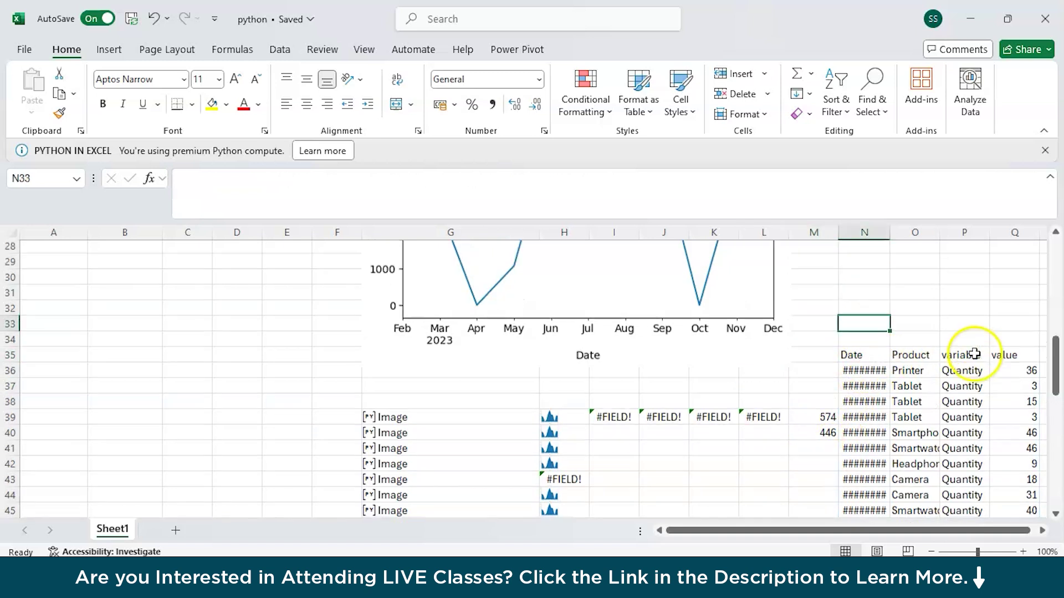
scroll(973, 352, up, 1)
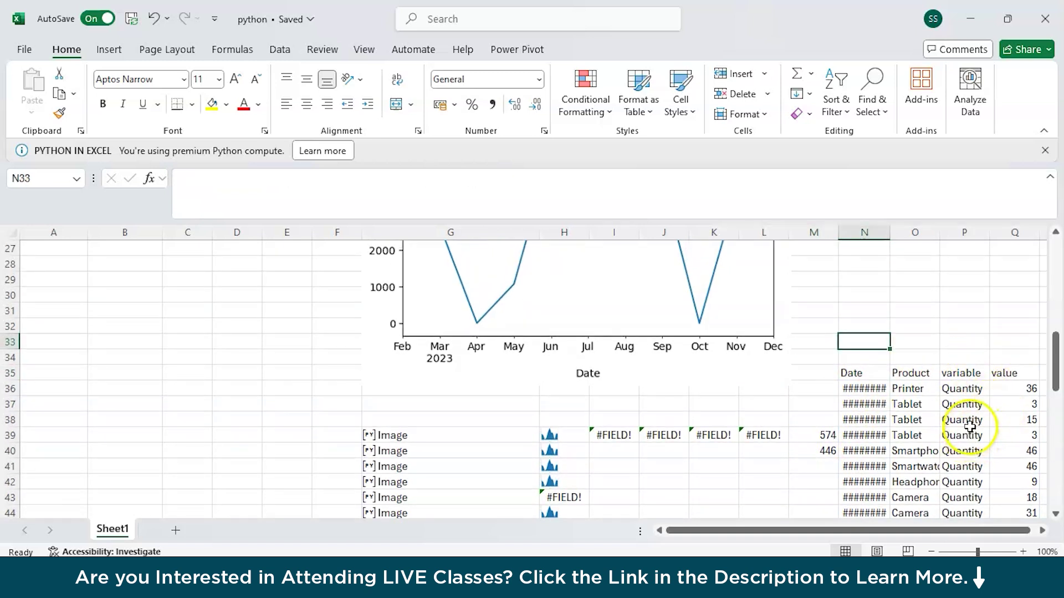
scroll(983, 410, down, 4)
scroll(977, 390, down, 4)
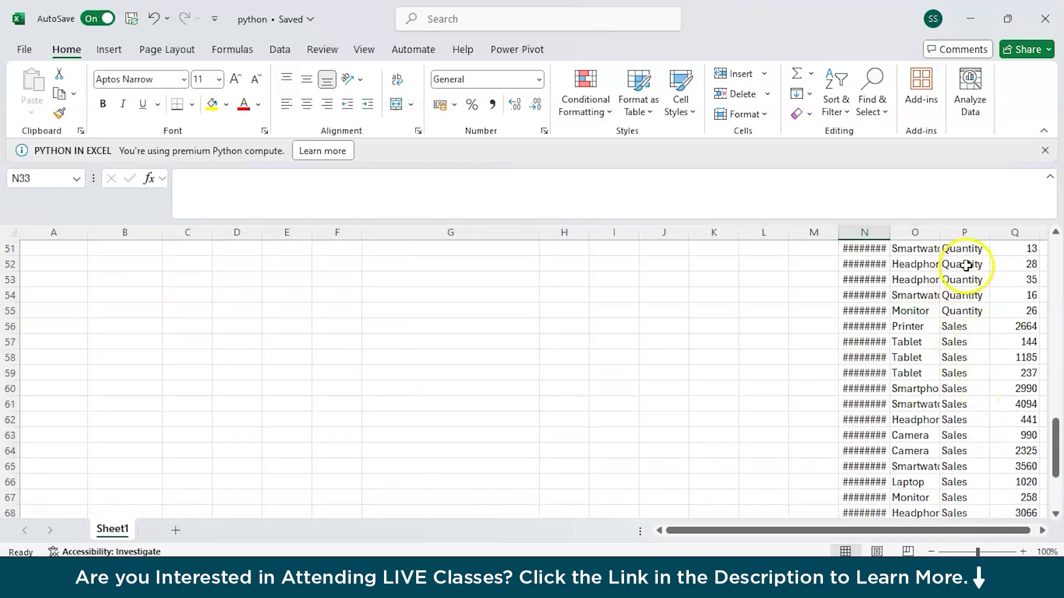
click(864, 389)
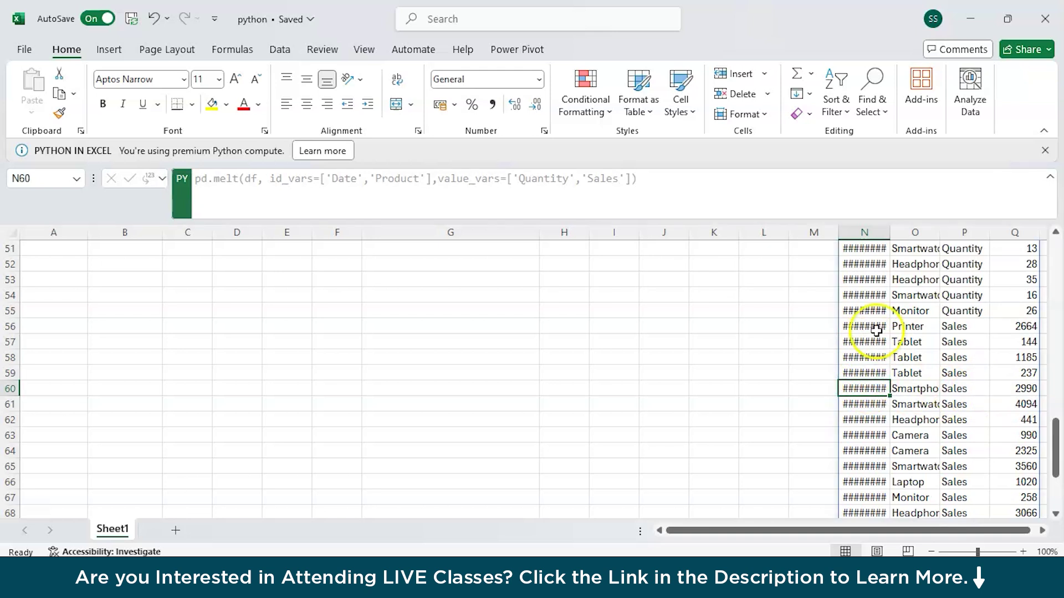
scroll(842, 338, up, 12)
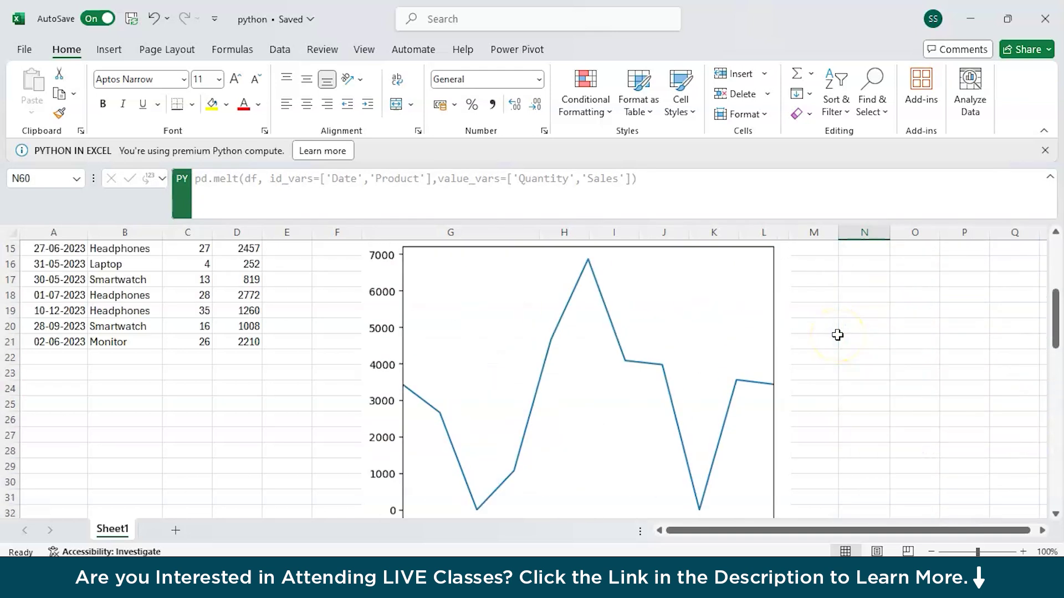